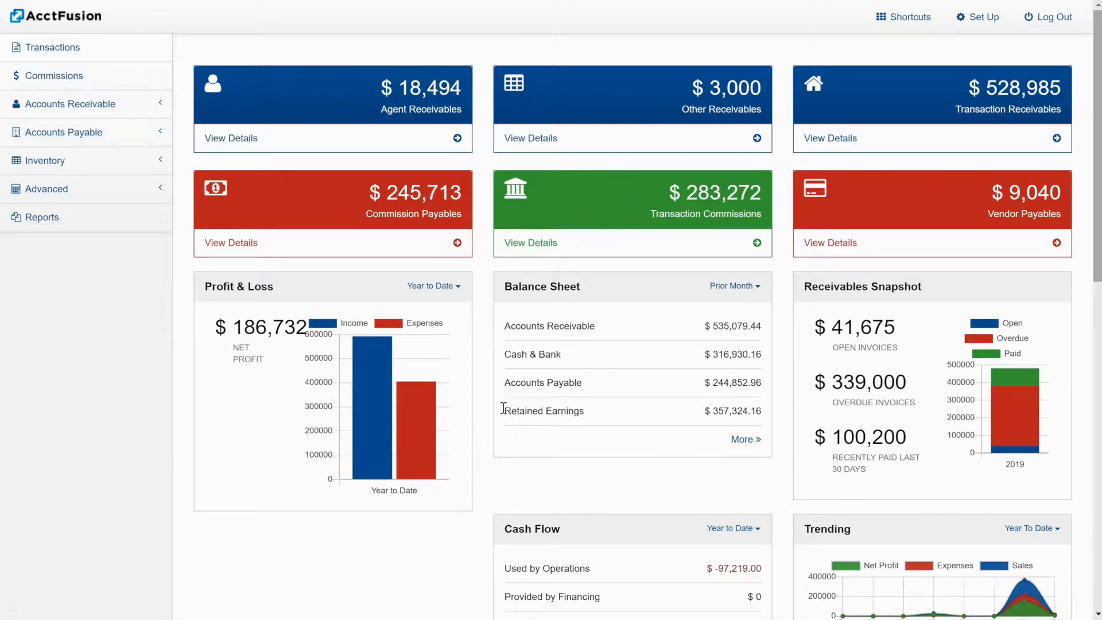
# - Set the Profit & Loss chart to Year to Date and inspect its income and expense bars
pyautogui.scroll(-1, 262, 382)
pyautogui.scroll(-1, 262, 381)
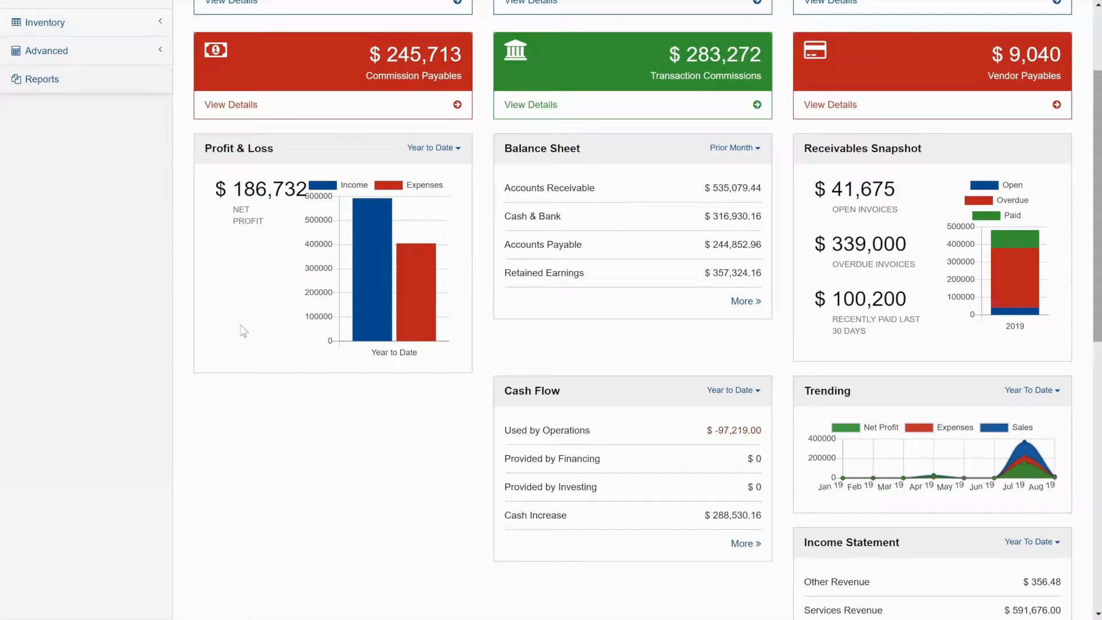
pyautogui.click(443, 151)
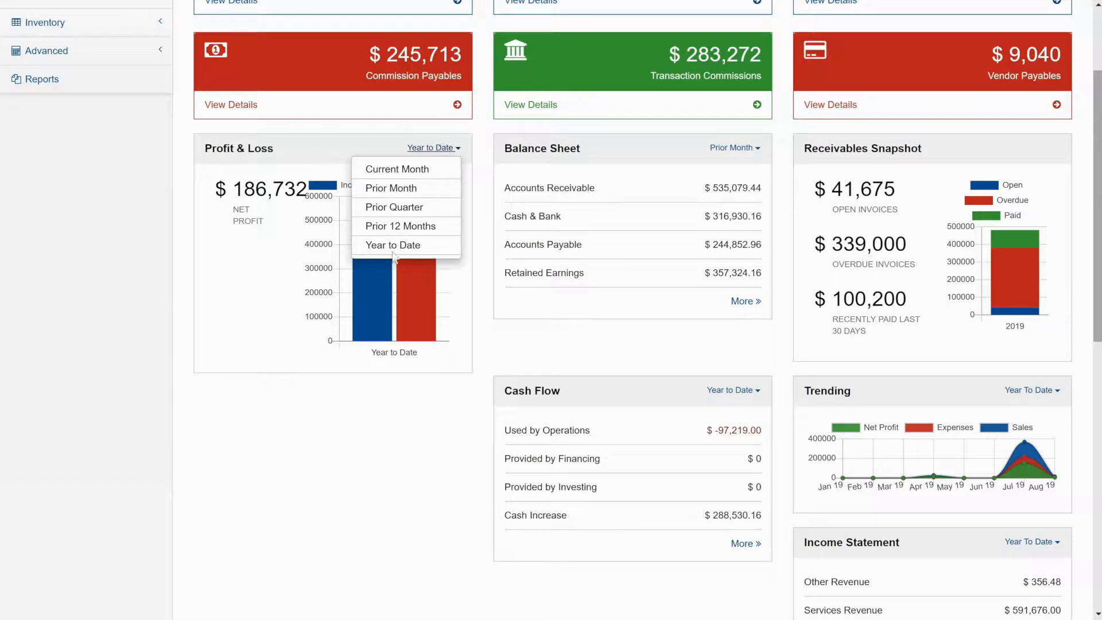
pyautogui.click(325, 151)
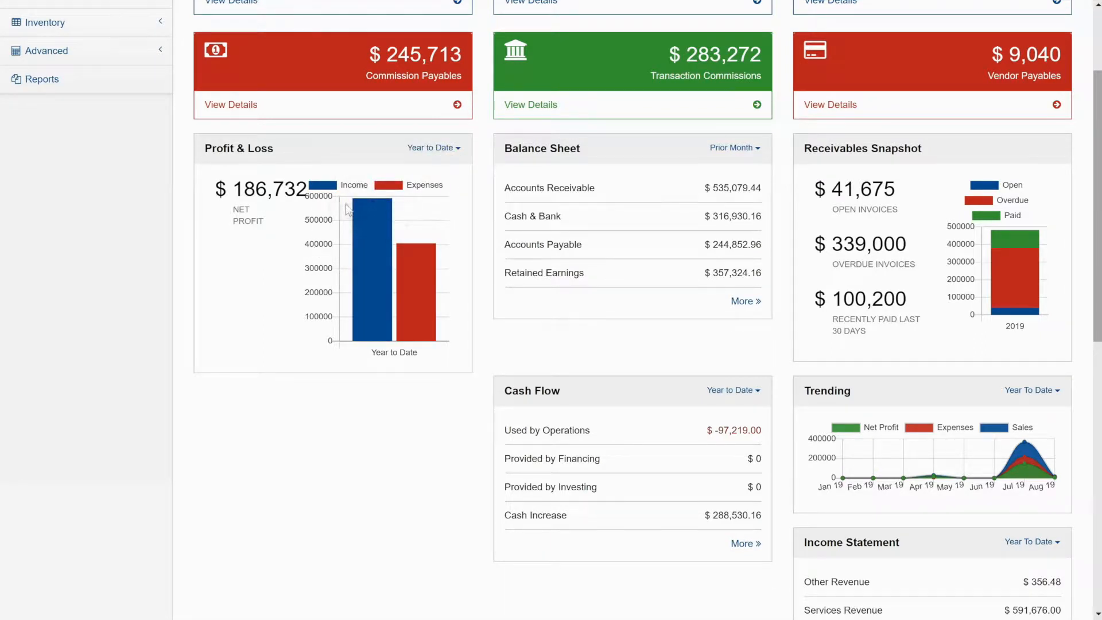
pyautogui.moveTo(371, 251)
pyautogui.moveTo(416, 260)
# - Request the full Balance Sheet report from its panel's More link
pyautogui.moveTo(1029, 471)
pyautogui.scroll(-1, 660, 265)
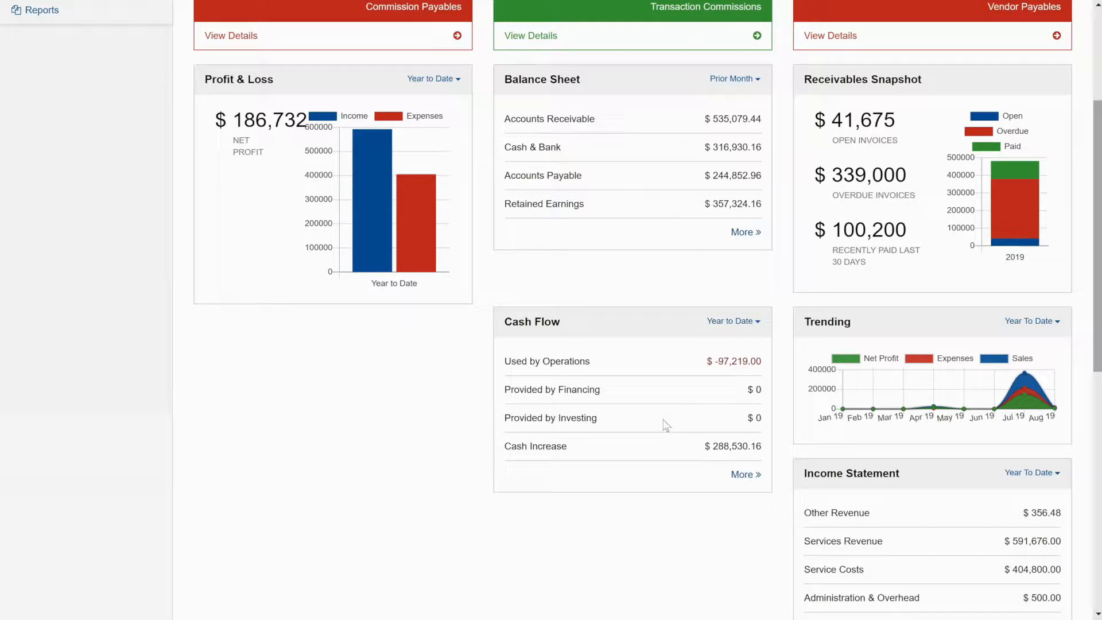
pyautogui.click(743, 232)
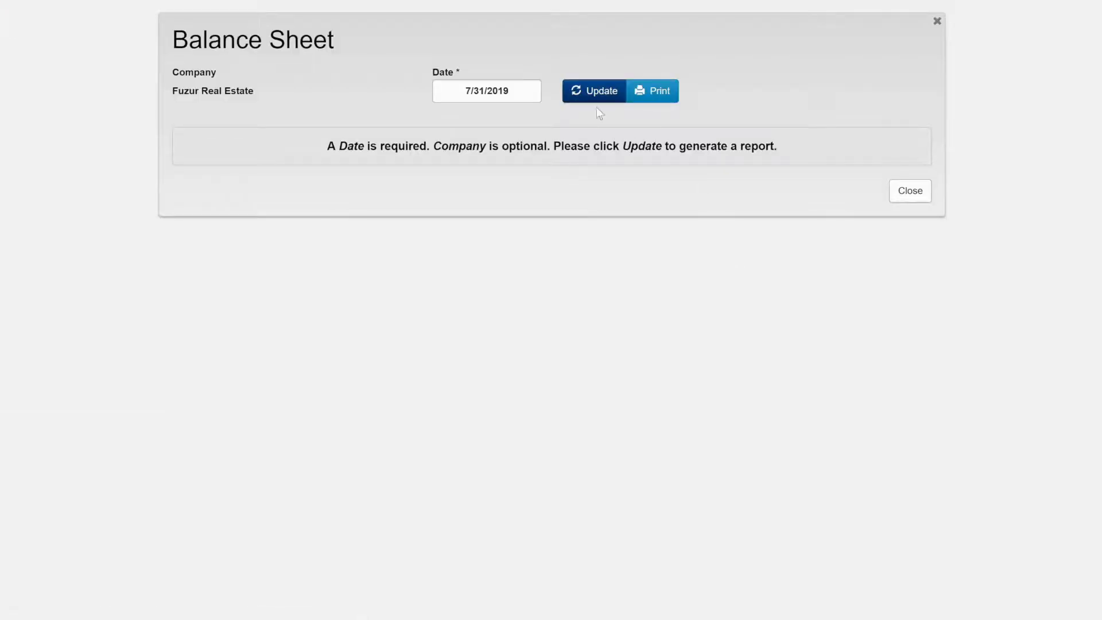
# - Generate the balance sheet as of 7/31/2019, look it over, then close it and return to the dashboard
pyautogui.click(591, 95)
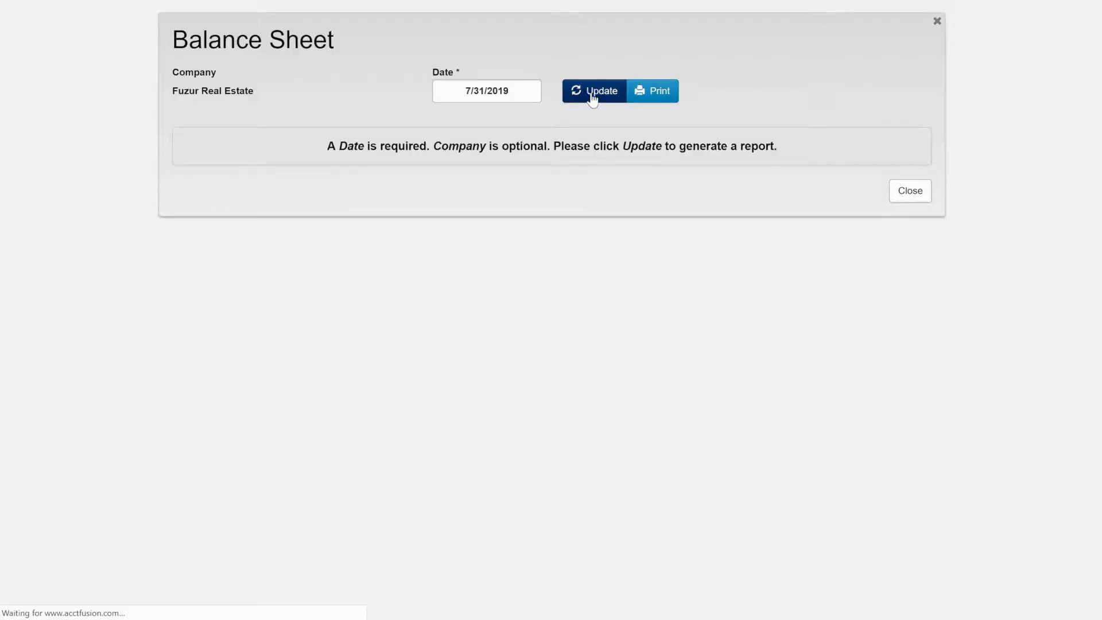
pyautogui.scroll(-7, 775, 242)
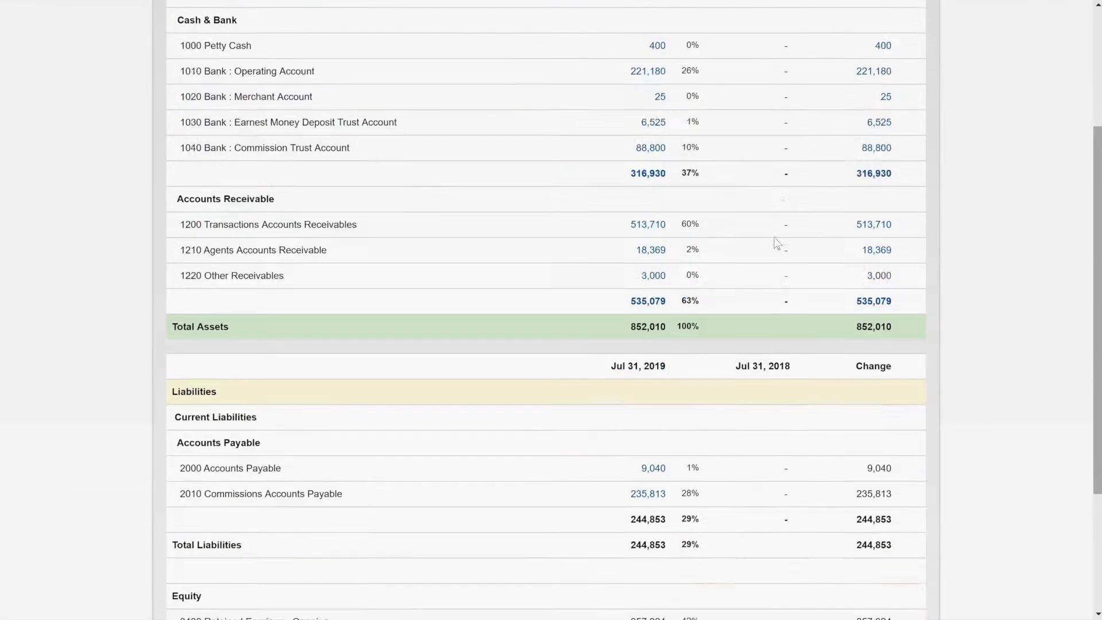
pyautogui.scroll(6, 776, 241)
pyautogui.scroll(1, 777, 241)
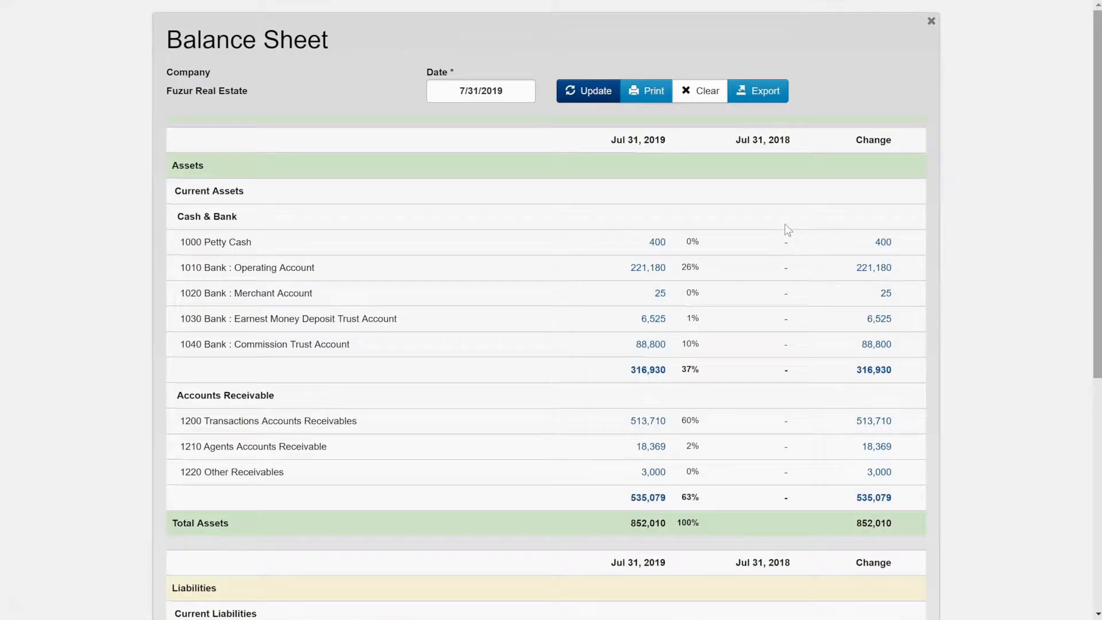
pyautogui.click(930, 21)
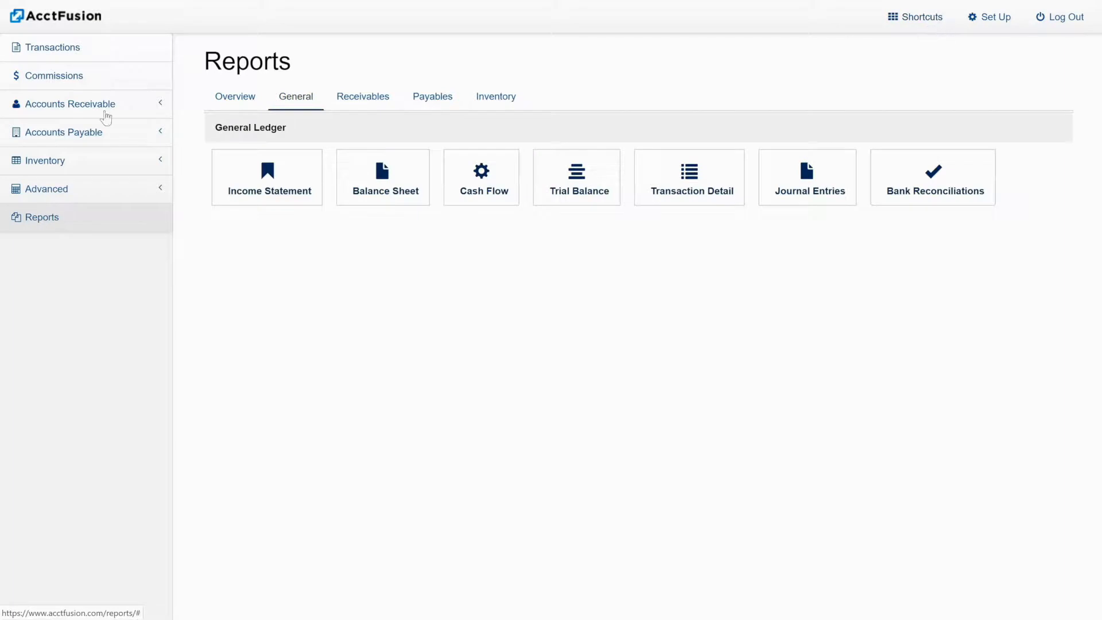
pyautogui.click(49, 20)
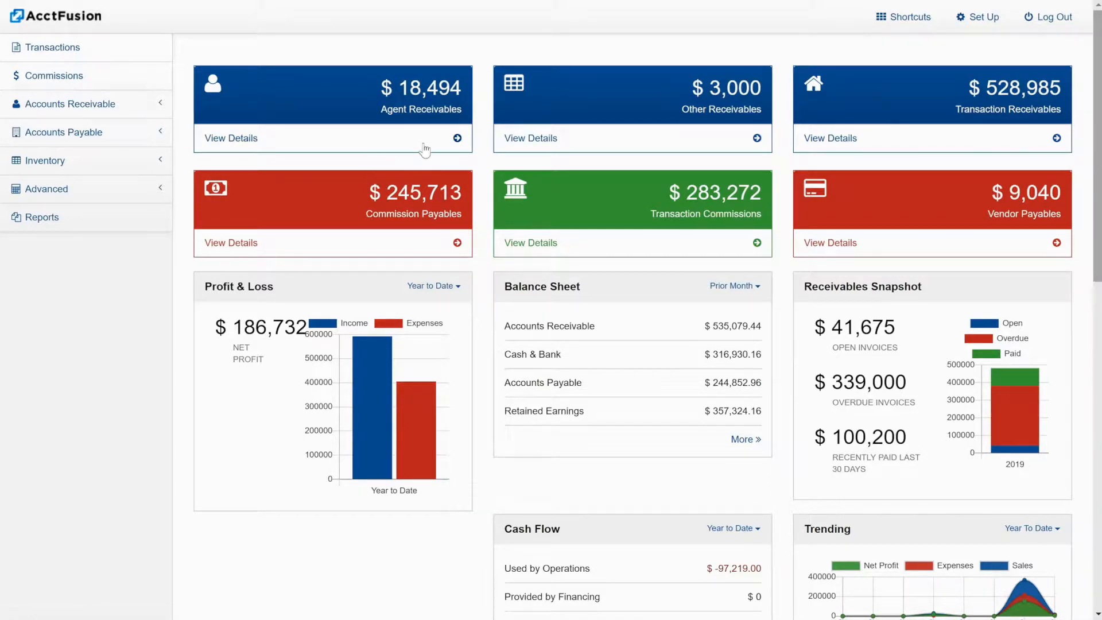
# - In Set Up, view the Companies list, then the Inventory and System setup tabs
pyautogui.click(970, 23)
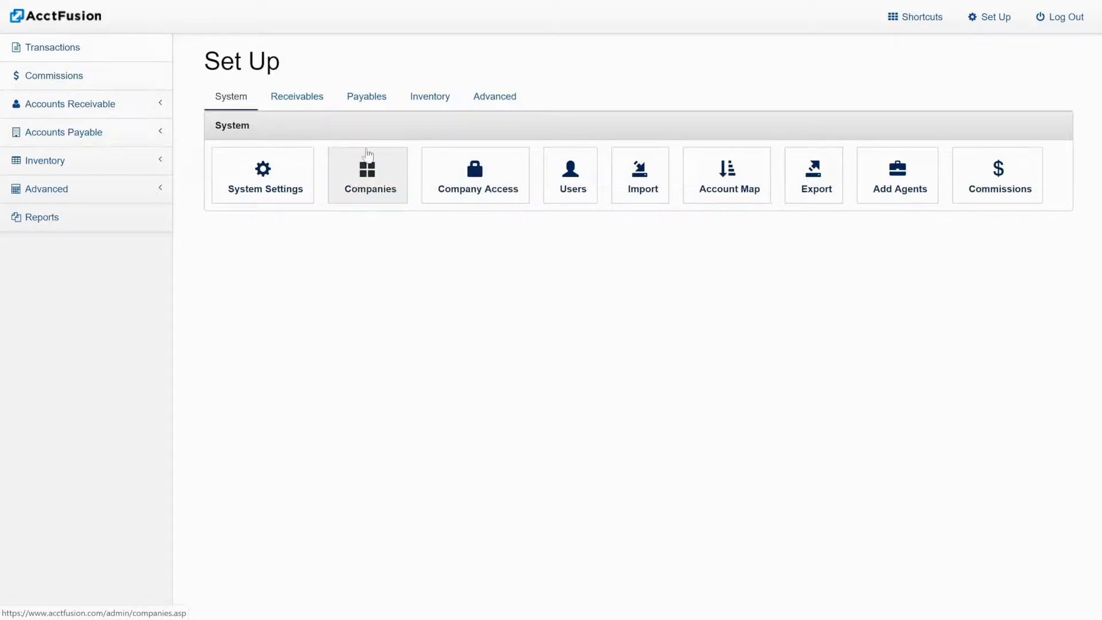
pyautogui.click(355, 187)
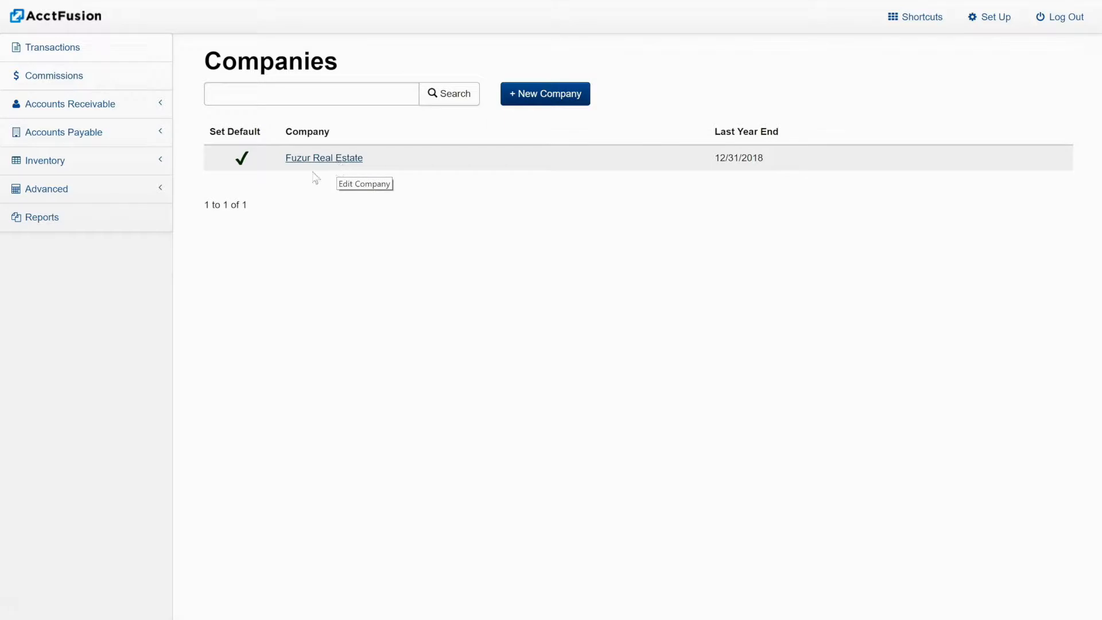
pyautogui.click(995, 22)
pyautogui.click(428, 96)
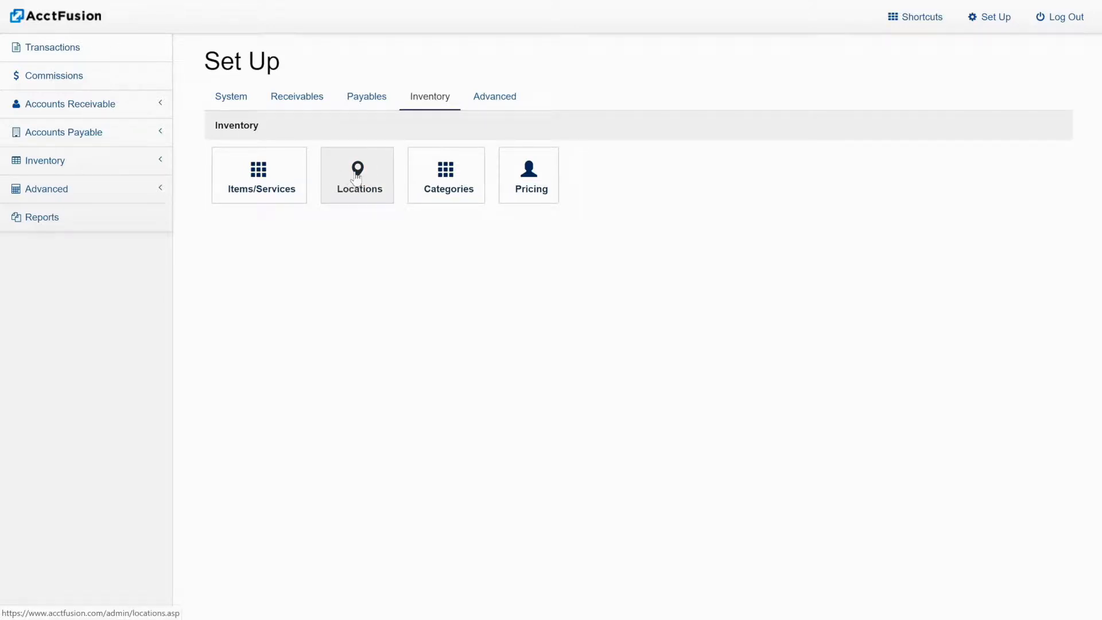
pyautogui.click(231, 99)
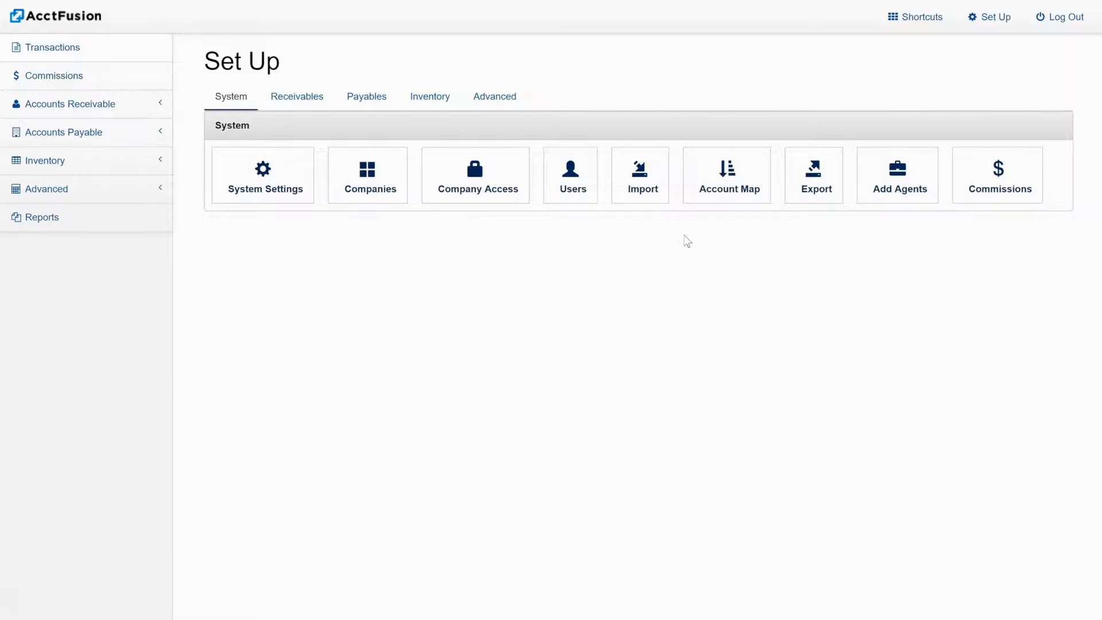
# - Open Import Data and place the 'Trial Balance 2-28-2019' Excel sheet beside it
pyautogui.click(650, 196)
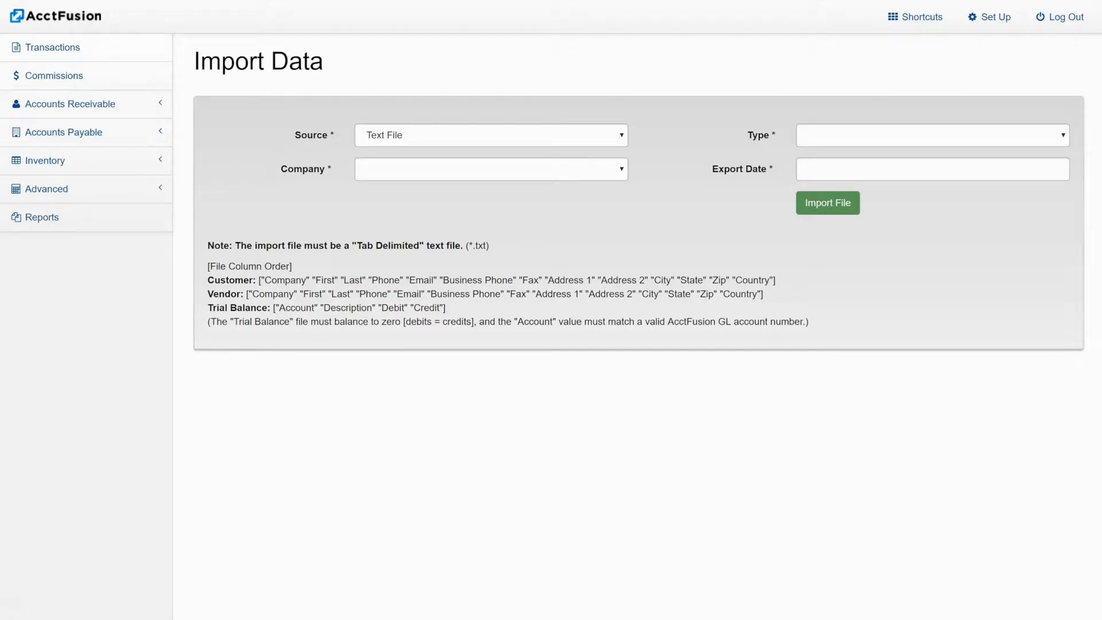
pyautogui.moveTo(0, 214); pyautogui.dragTo(837, 23)
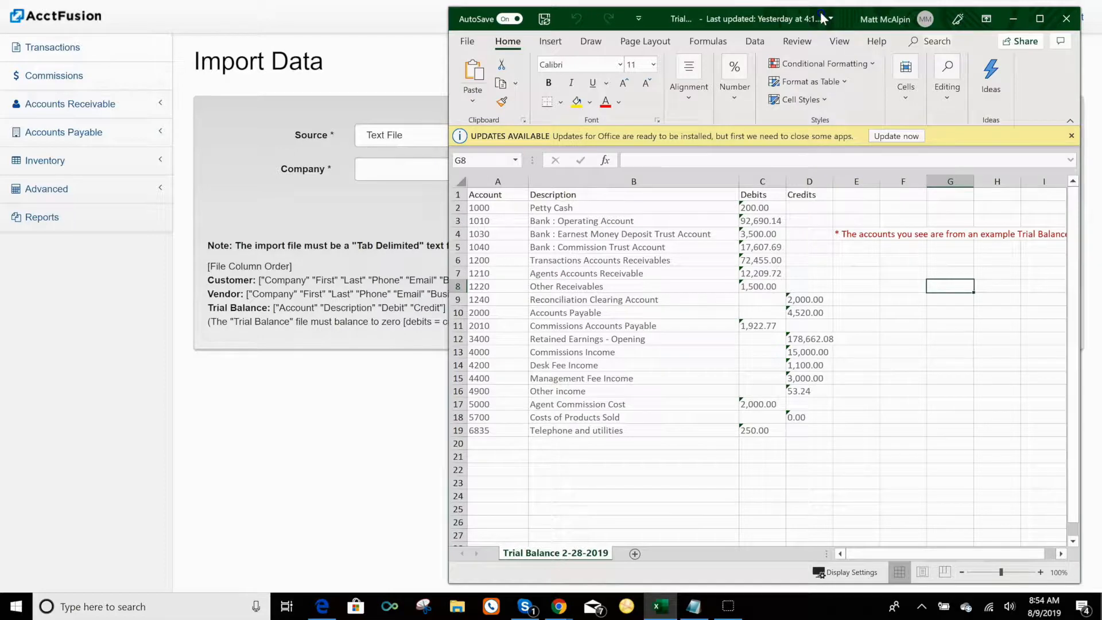
# - Reposition the trial balance Excel window, then minimize it to reveal the Import Data form
pyautogui.moveTo(822, 18); pyautogui.dragTo(827, 24)
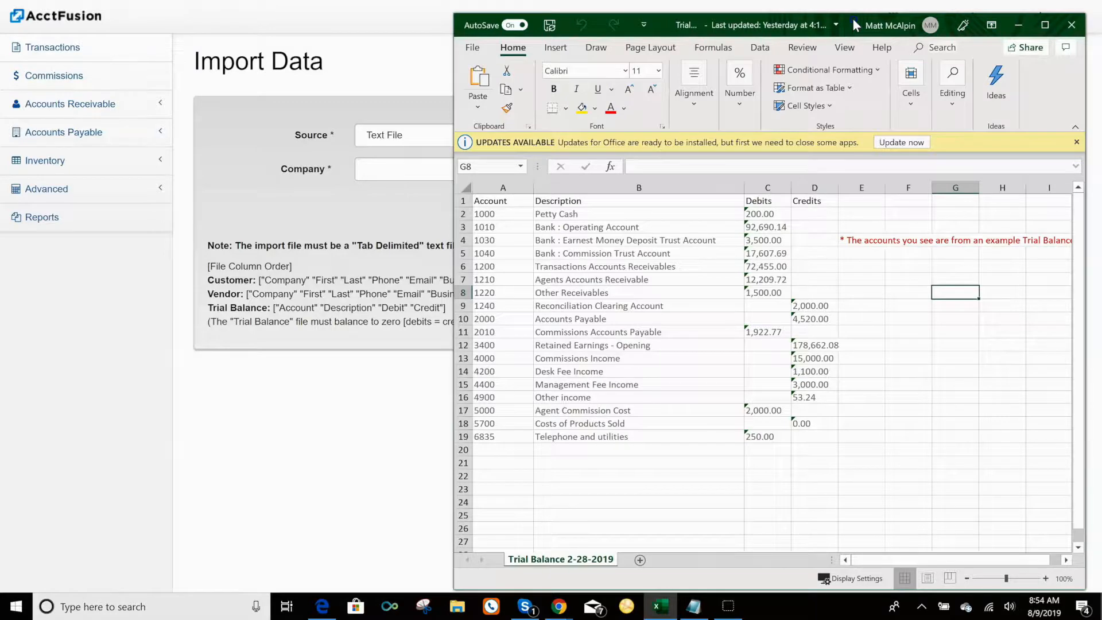
pyautogui.moveTo(853, 18); pyautogui.dragTo(846, 22)
pyautogui.click(1009, 28)
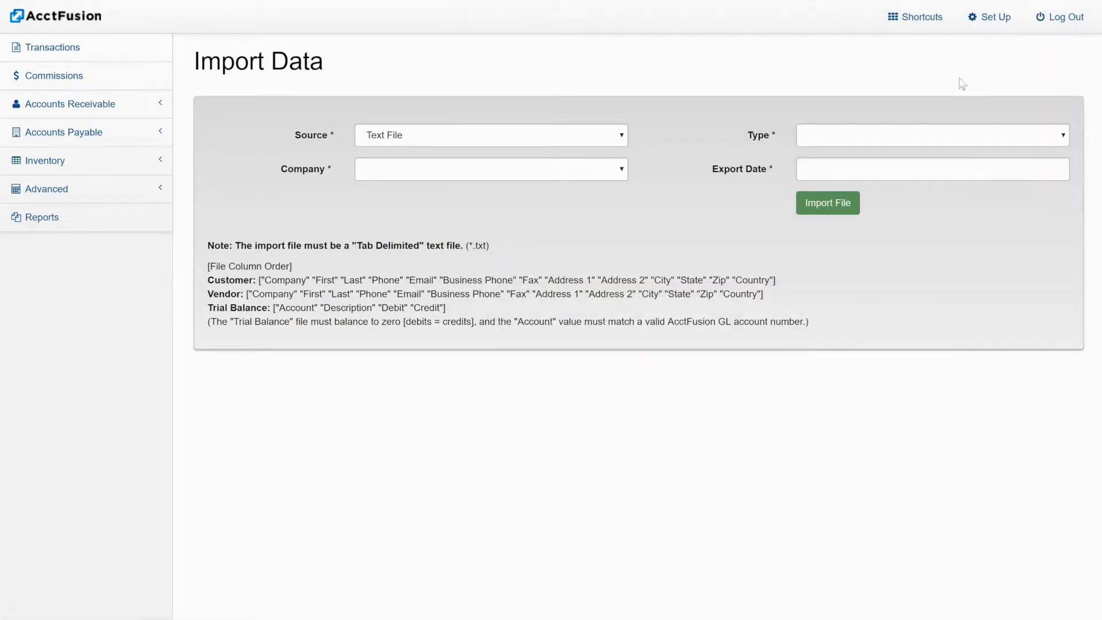
# - Look through the Receivables and Payables setup options, then open the Check Stock list
pyautogui.click(997, 17)
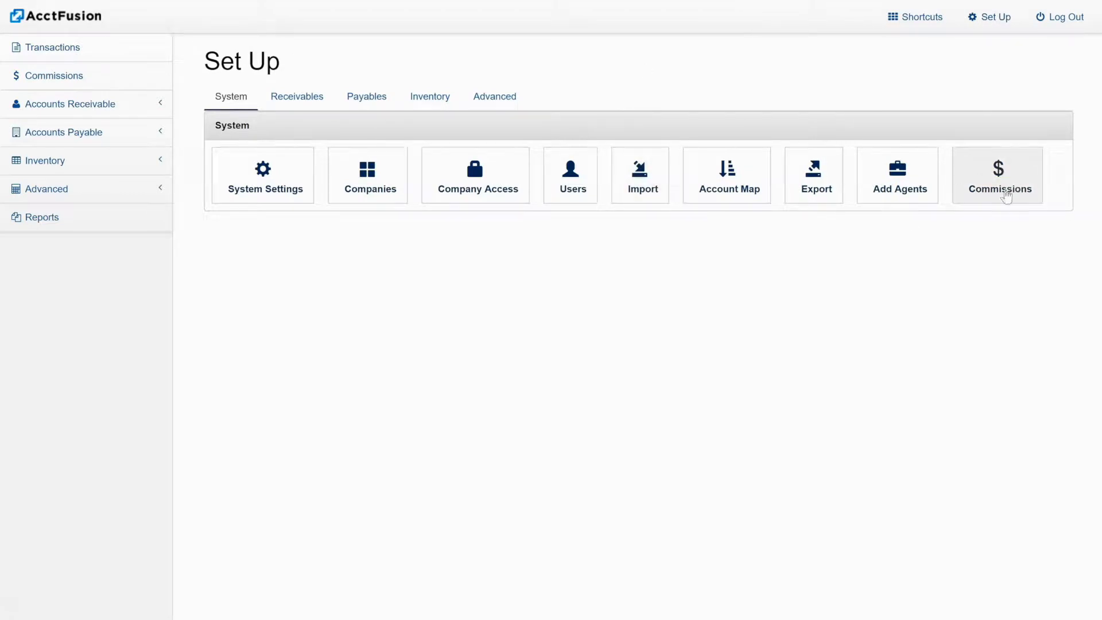
pyautogui.click(306, 98)
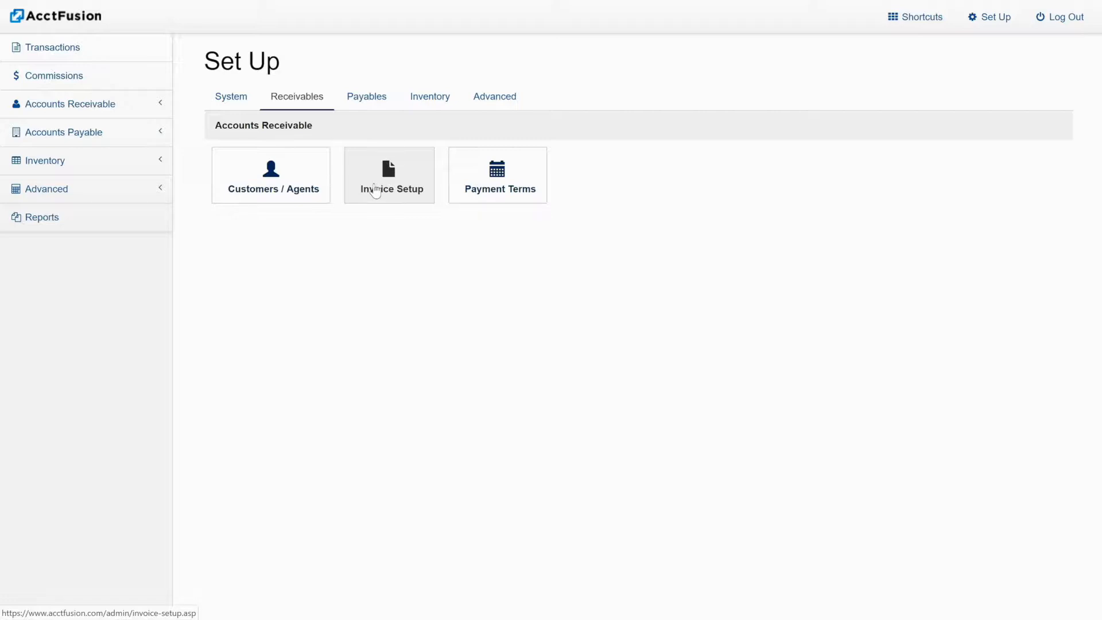
pyautogui.click(362, 105)
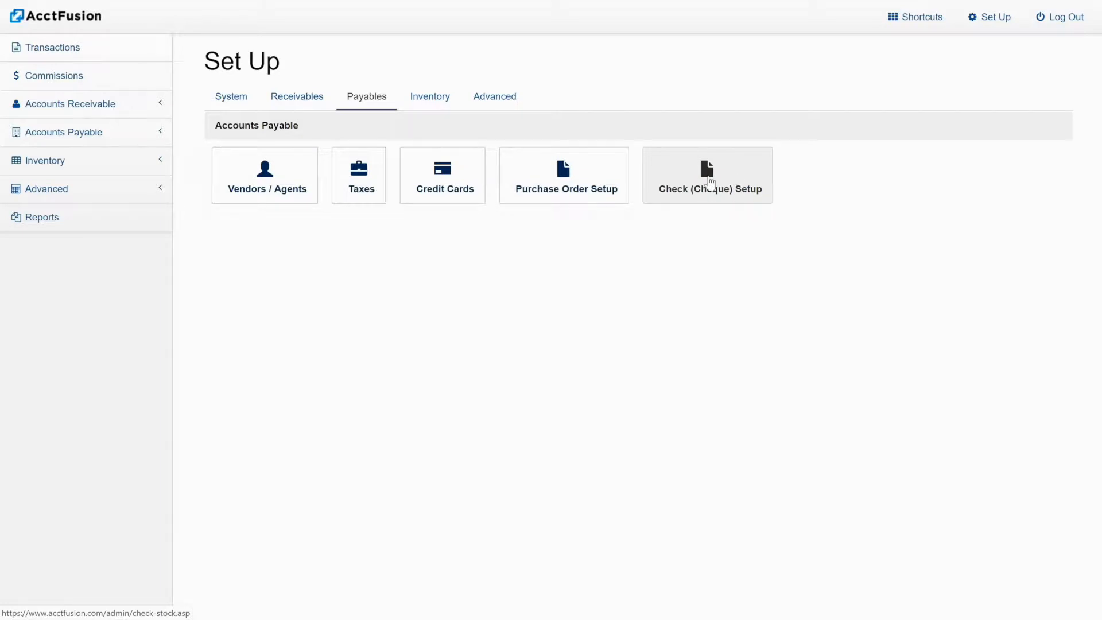
pyautogui.click(710, 181)
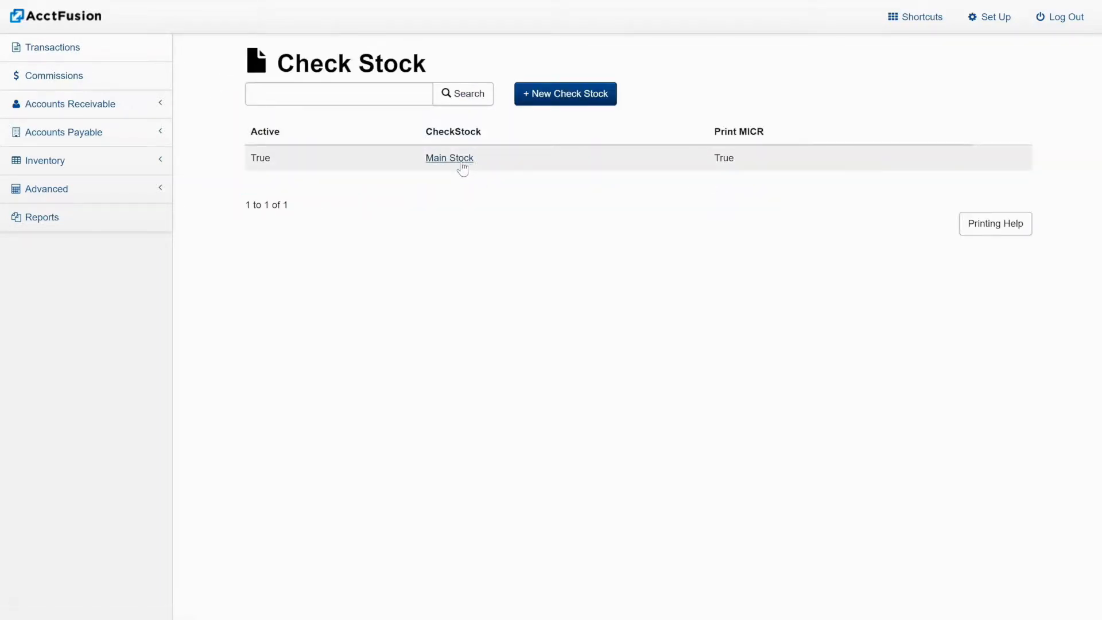
# - Review Main Stock's check layout (height 420, MICR top 350), close it unchanged, and return to Set Up
pyautogui.click(459, 160)
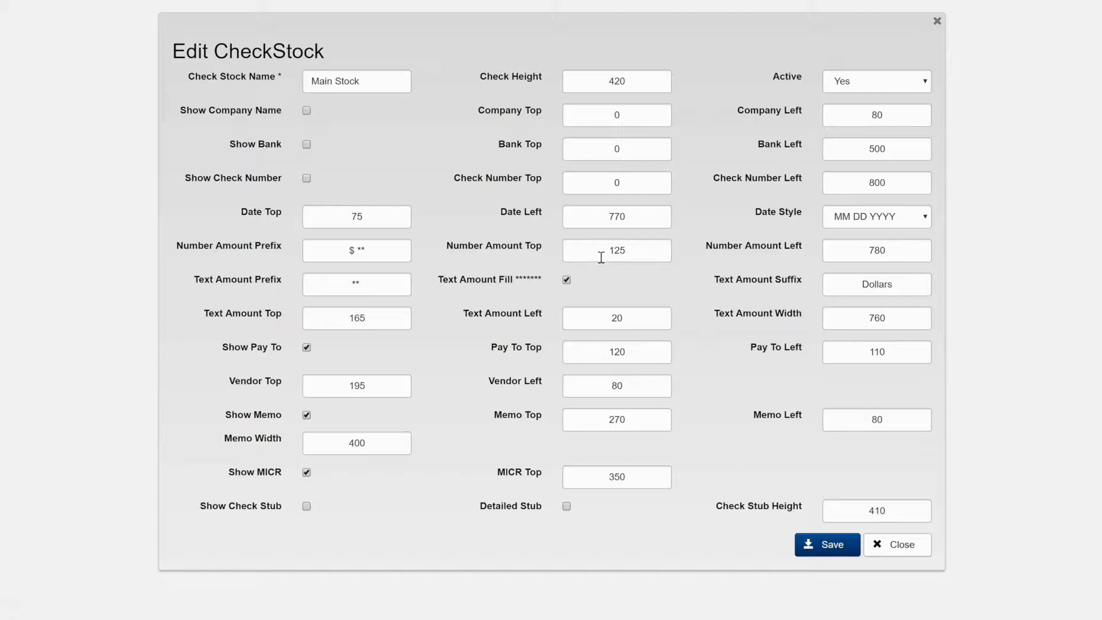
pyautogui.click(938, 22)
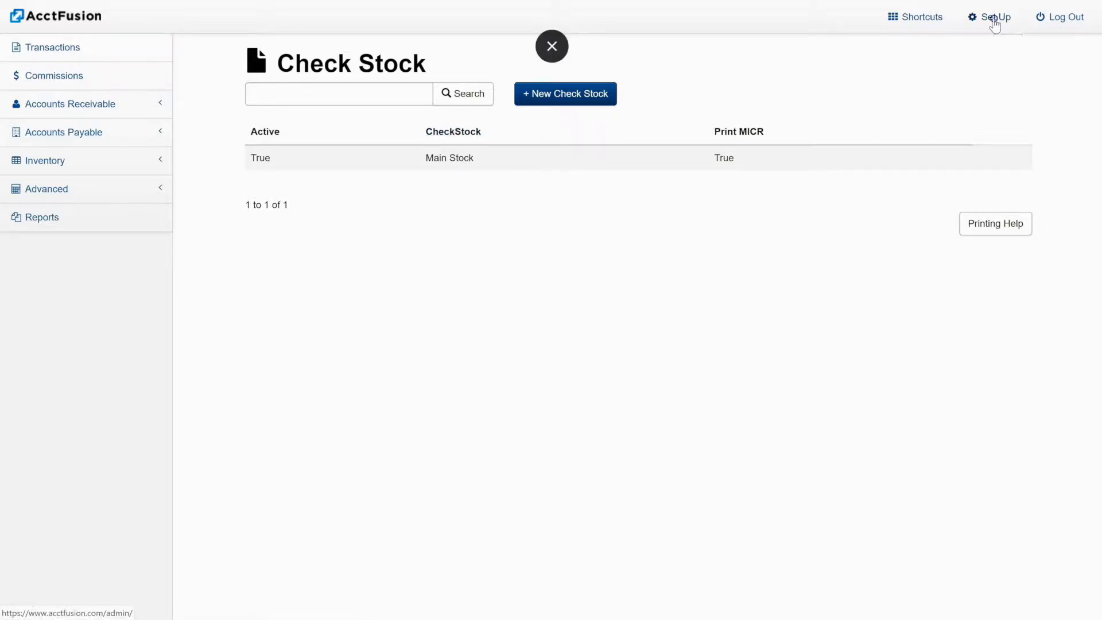
pyautogui.click(995, 18)
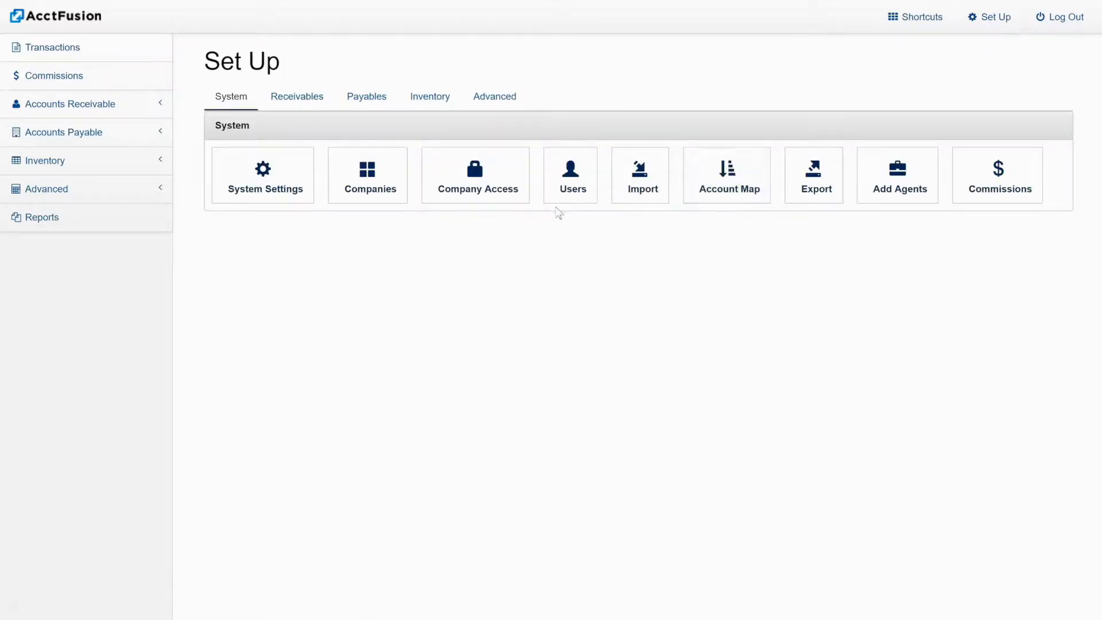
# - Go through the Inventory and Advanced setup tabs to open the Accounts chart of accounts
pyautogui.click(436, 97)
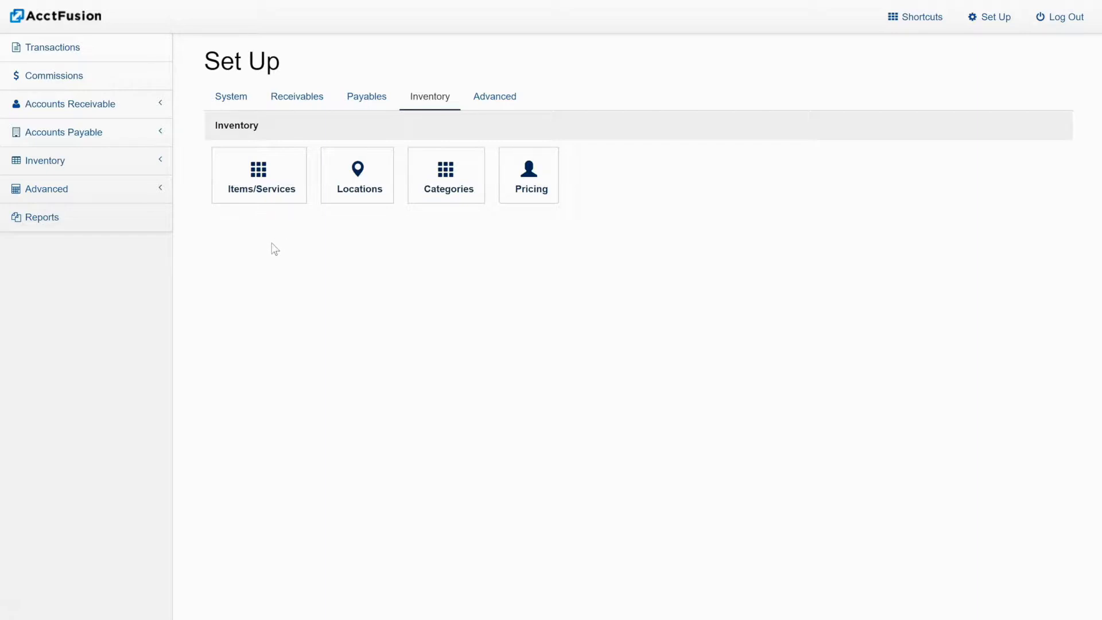
pyautogui.click(496, 99)
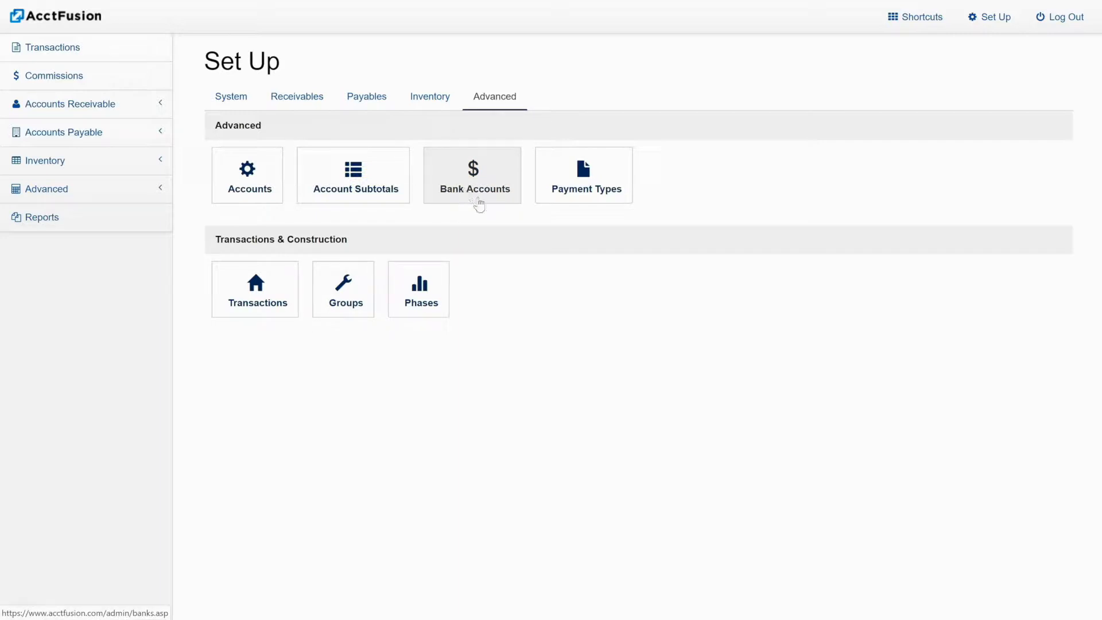
pyautogui.click(253, 198)
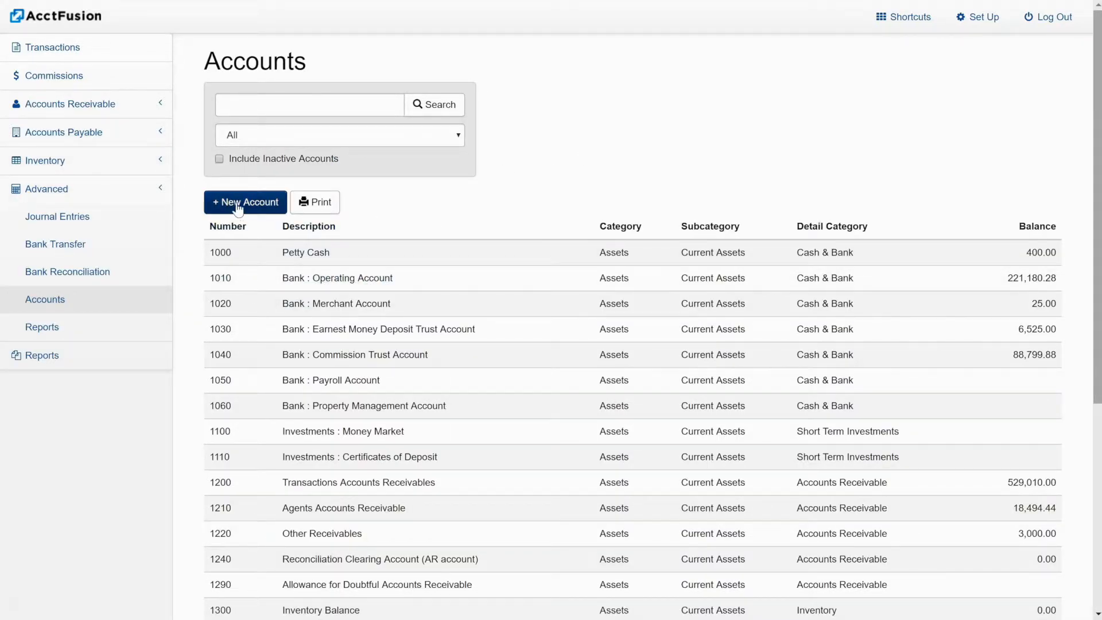
# - Scroll through the chart of accounts, then go back to Set Up's System tab
pyautogui.scroll(-1, 228, 292)
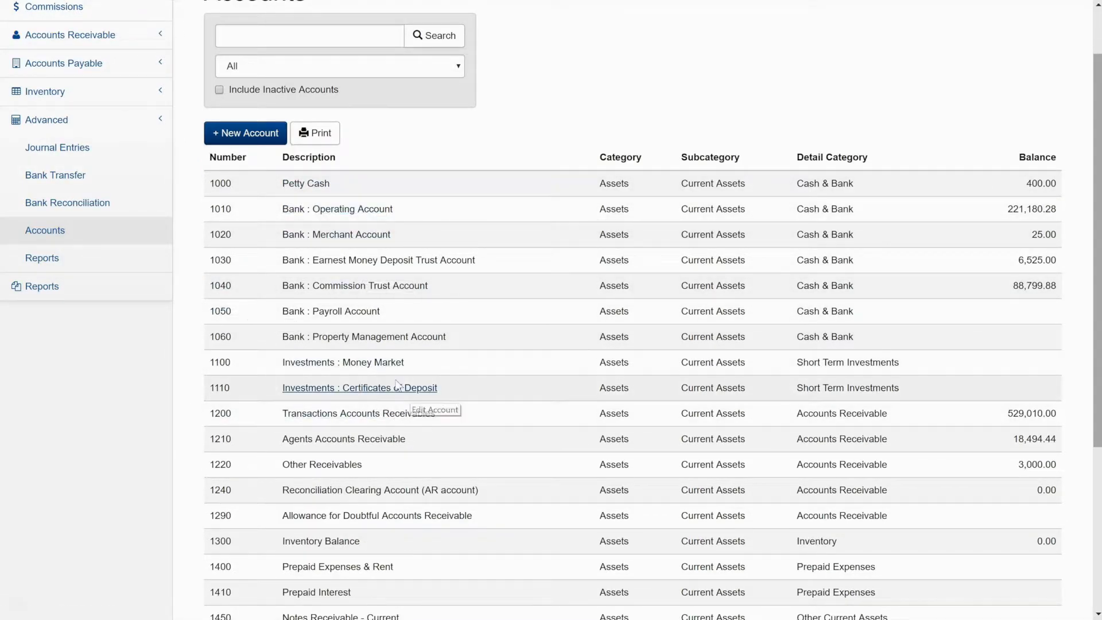
pyautogui.scroll(1, 616, 146)
pyautogui.scroll(-1, 616, 146)
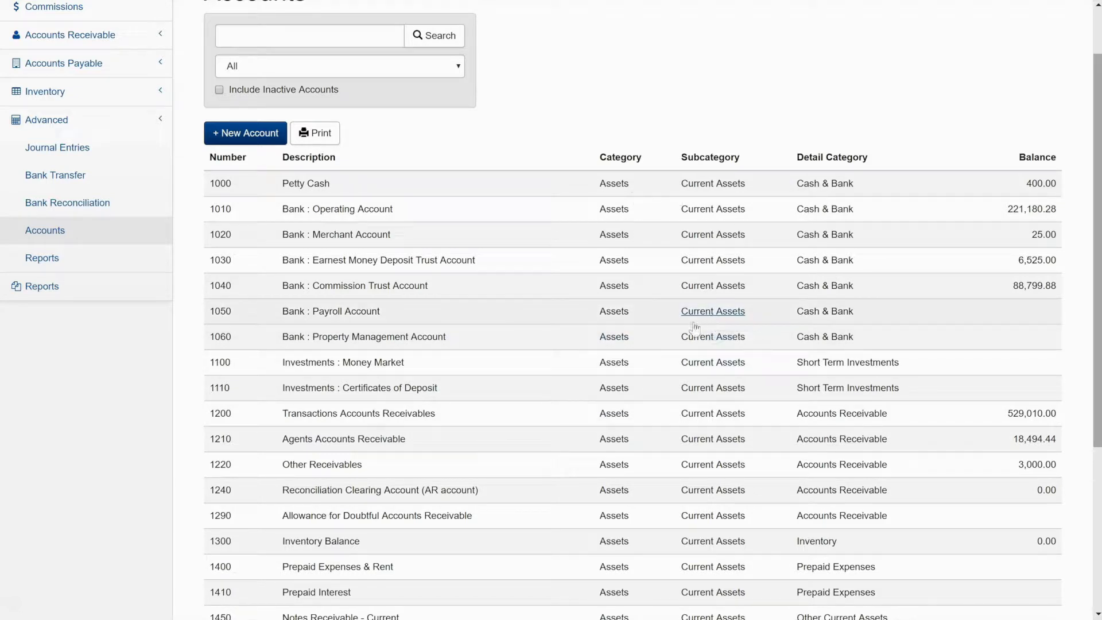
pyautogui.scroll(1, 570, 125)
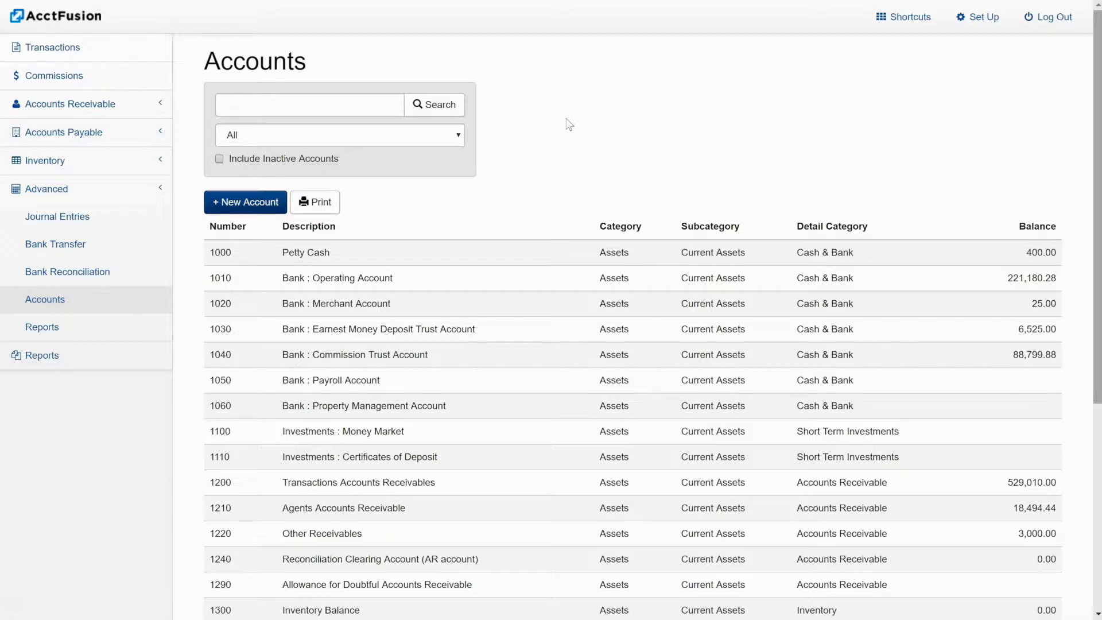
pyautogui.click(976, 23)
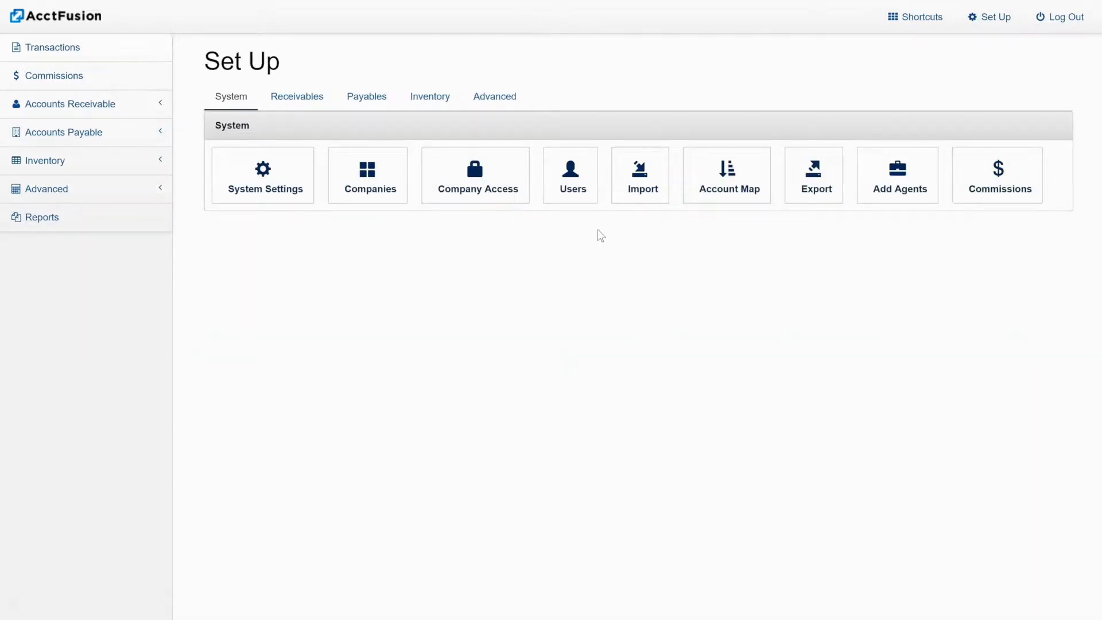
# - Open the commission Plans page and cancel the Add New Plan form without adding anything
pyautogui.click(987, 186)
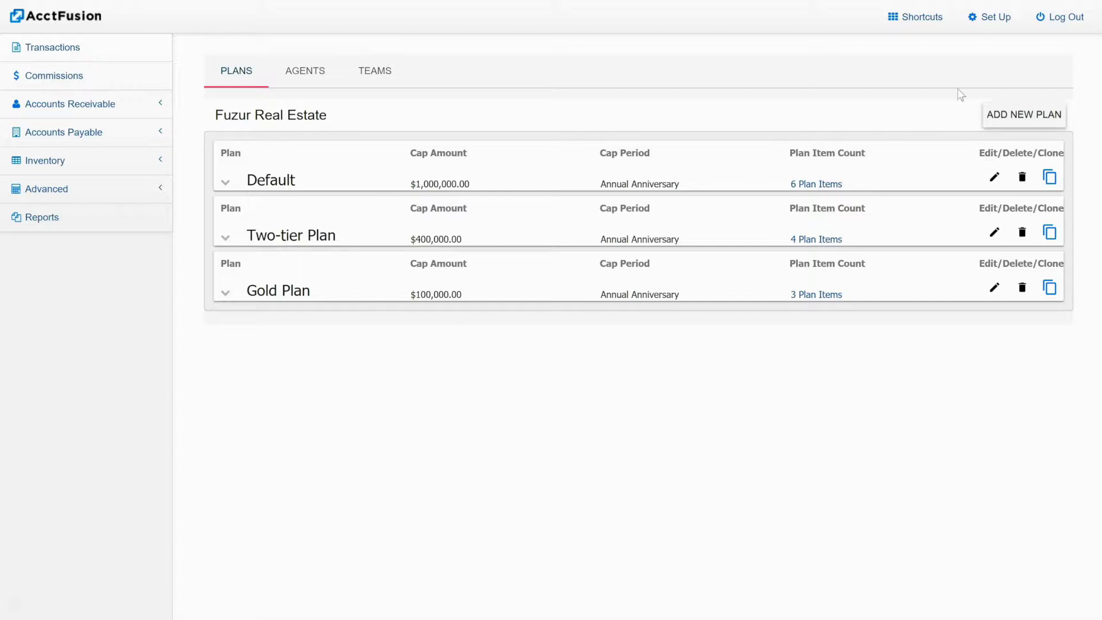
pyautogui.click(1004, 115)
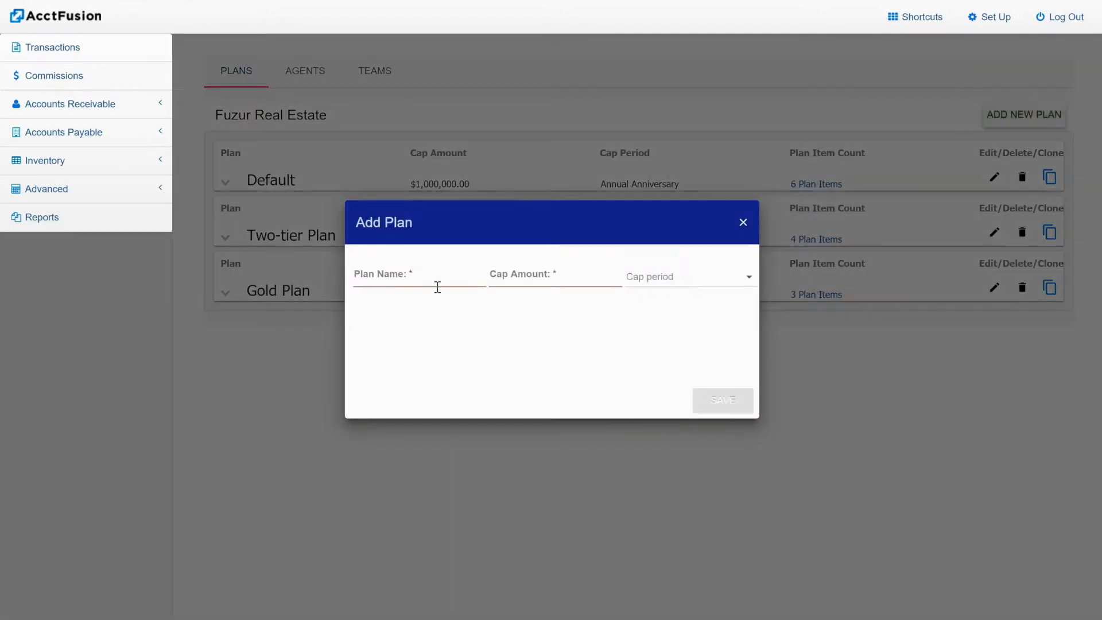
pyautogui.click(744, 223)
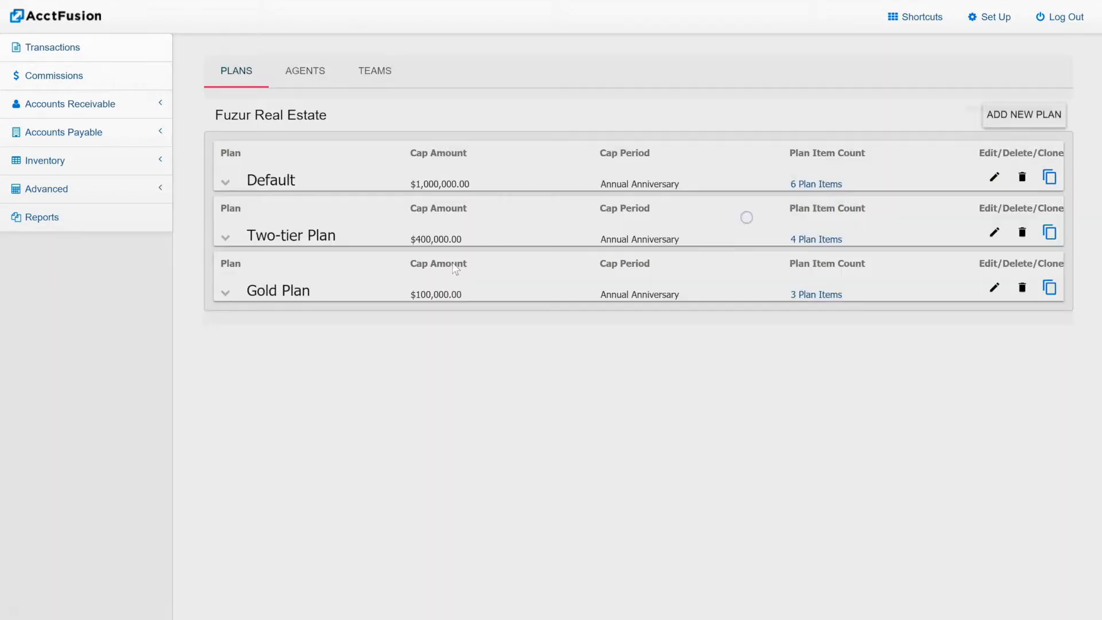
# - Expand Gold Plan, review its Cap Period options in the editor, and save it unchanged
pyautogui.click(226, 293)
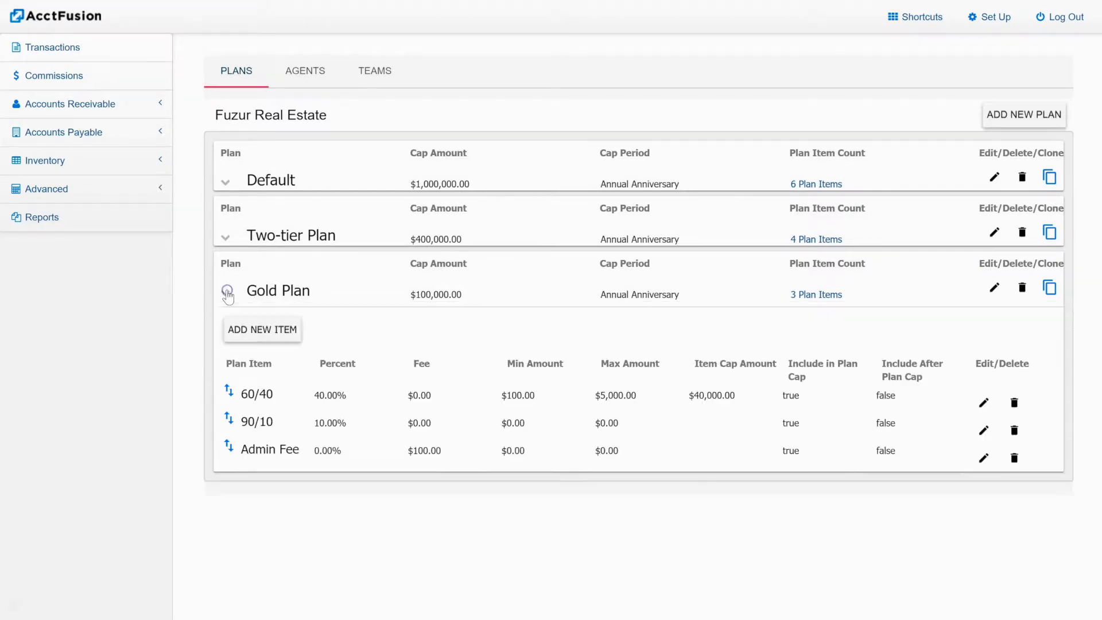
pyautogui.click(996, 289)
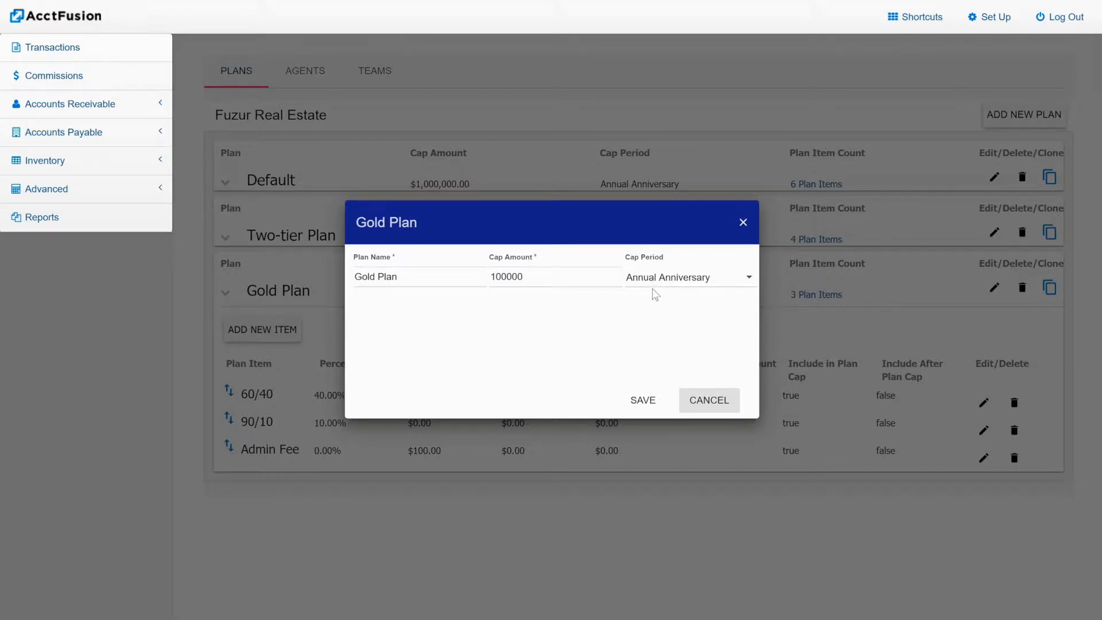
pyautogui.click(669, 285)
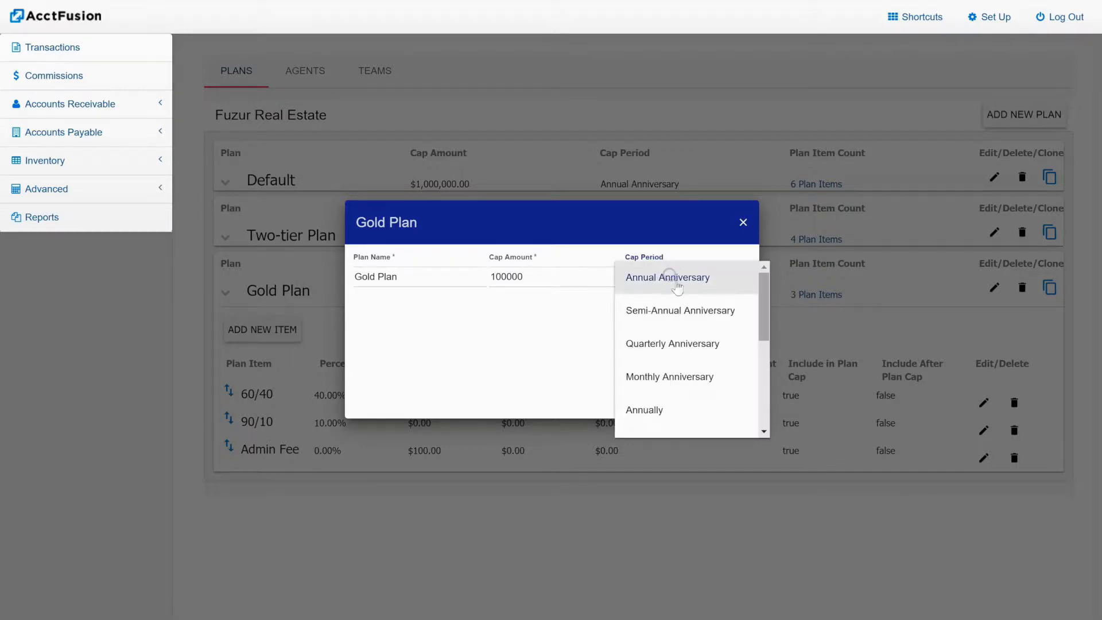
pyautogui.scroll(-5, 704, 353)
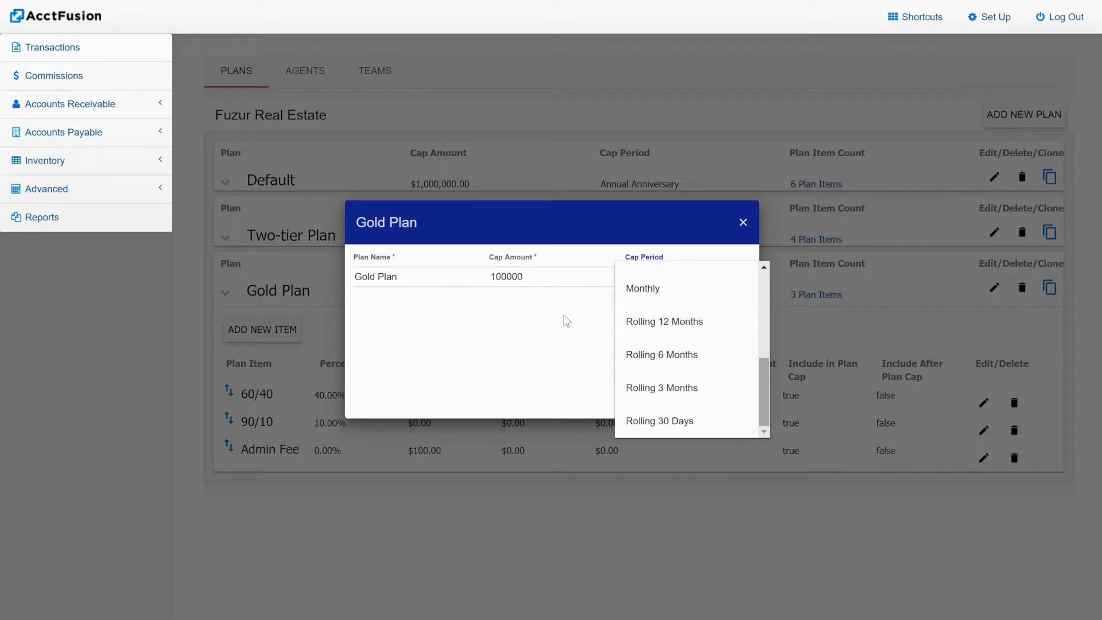
pyautogui.click(566, 318)
pyautogui.click(642, 400)
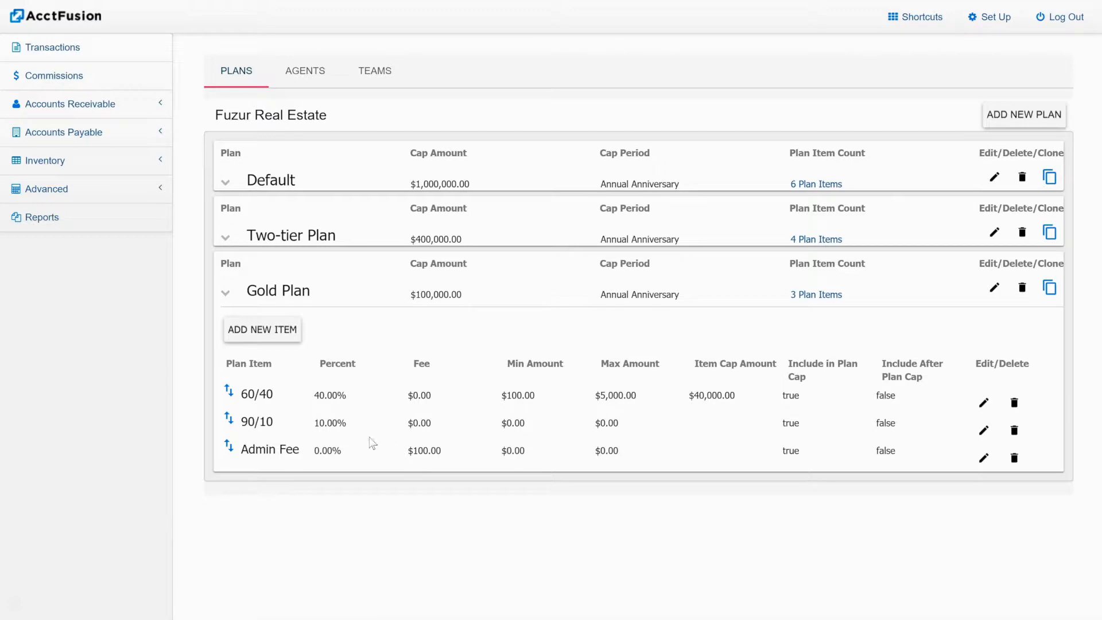
# - Re-save the Gold Plan 60/40 item unchanged, keeping 40% on GCI and 0–50000 already paid
pyautogui.click(985, 403)
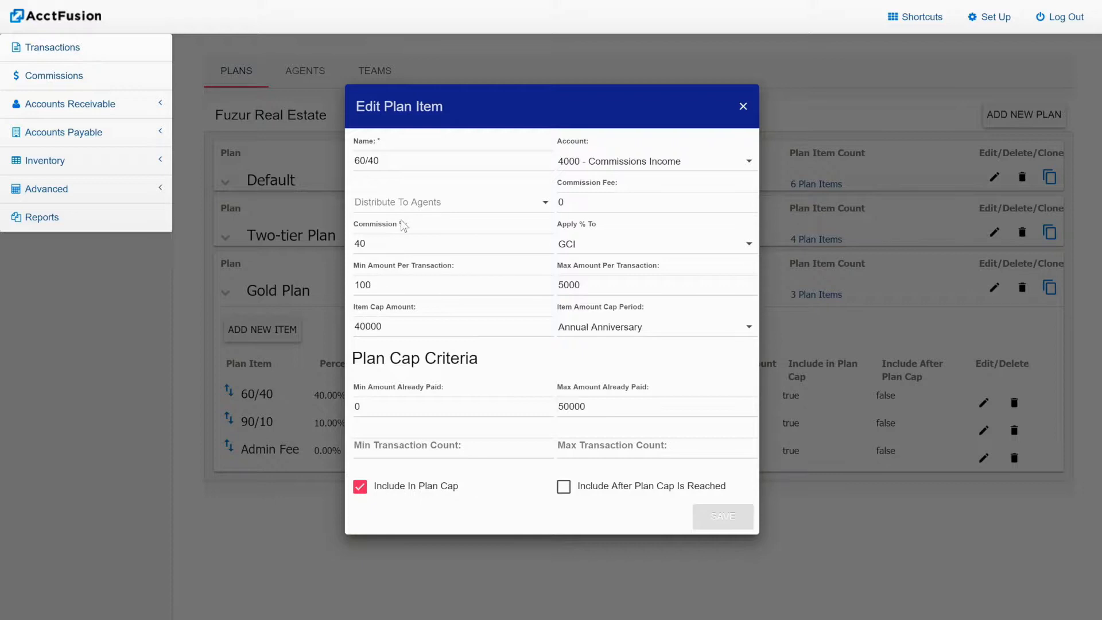
pyautogui.click(572, 248)
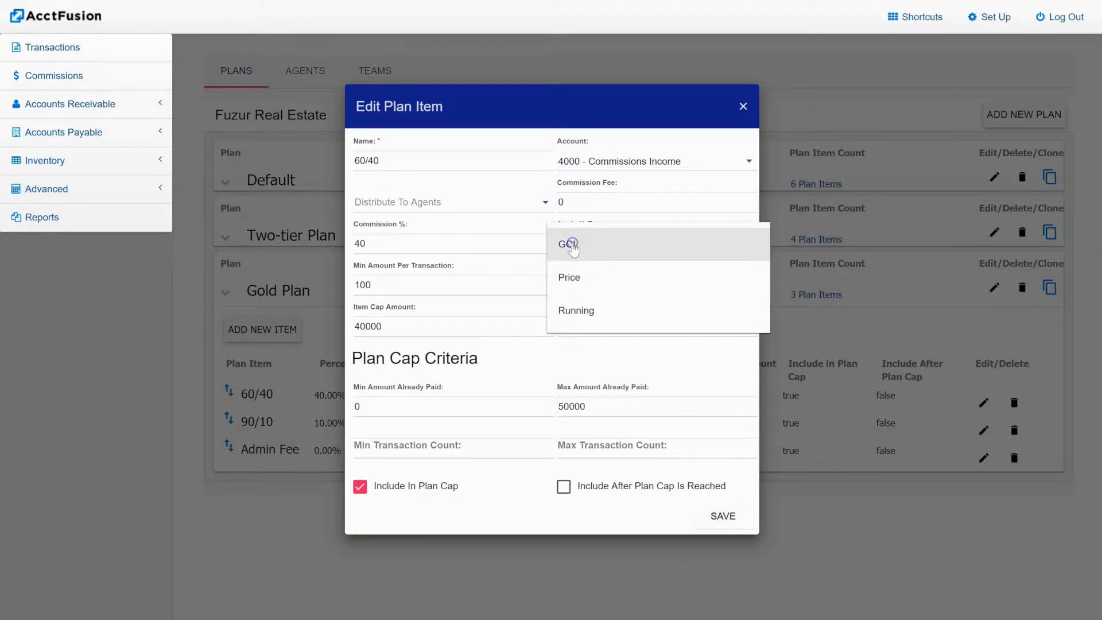
pyautogui.click(567, 103)
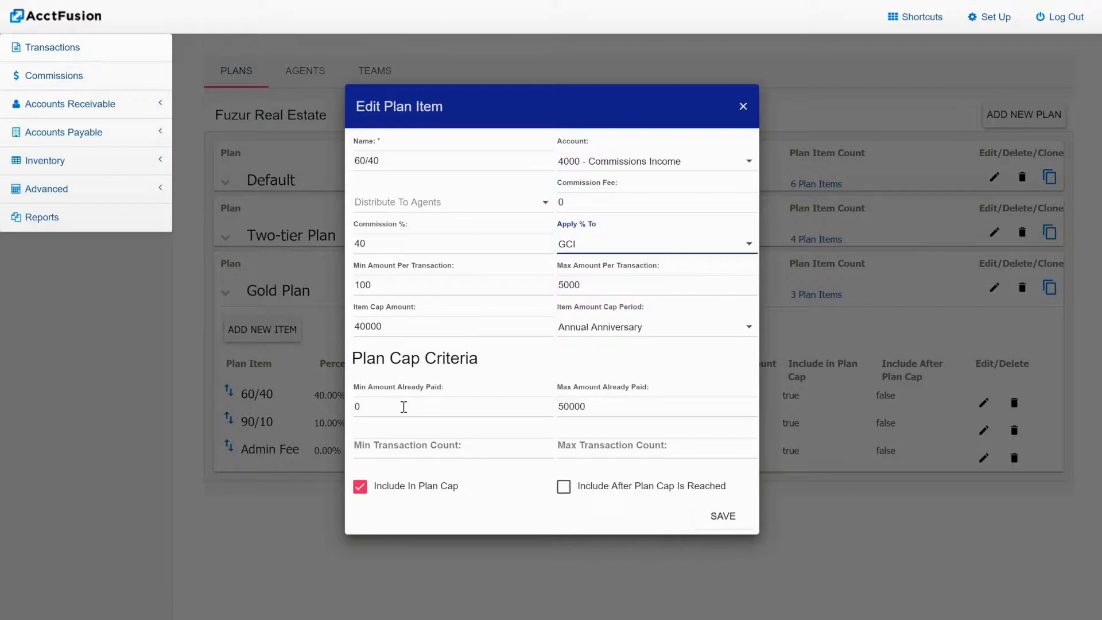
pyautogui.click(357, 403)
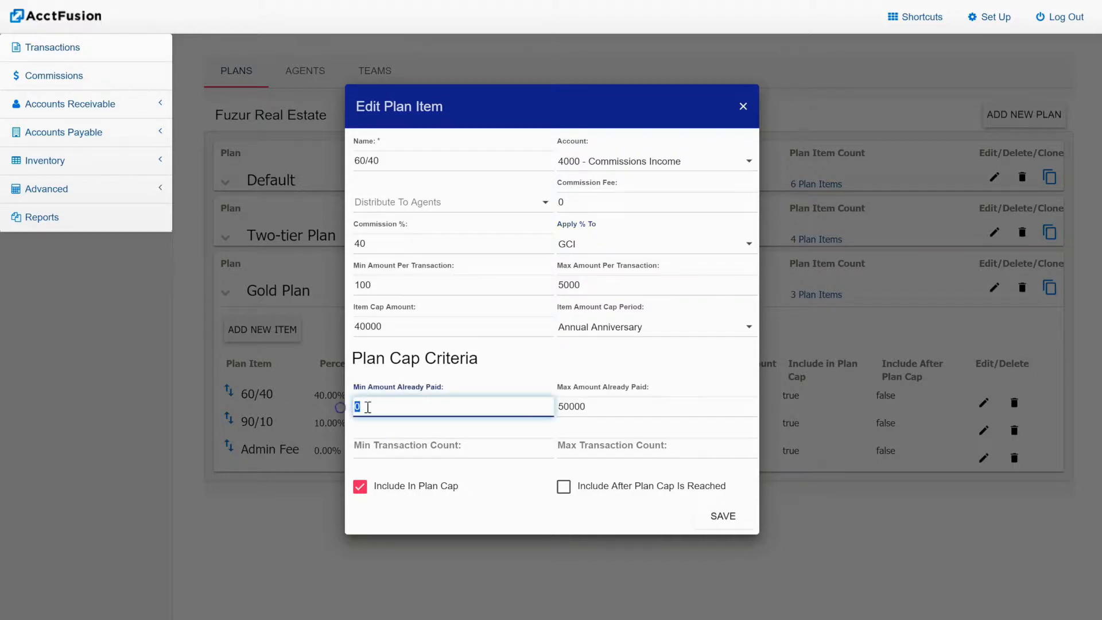
pyautogui.click(385, 383)
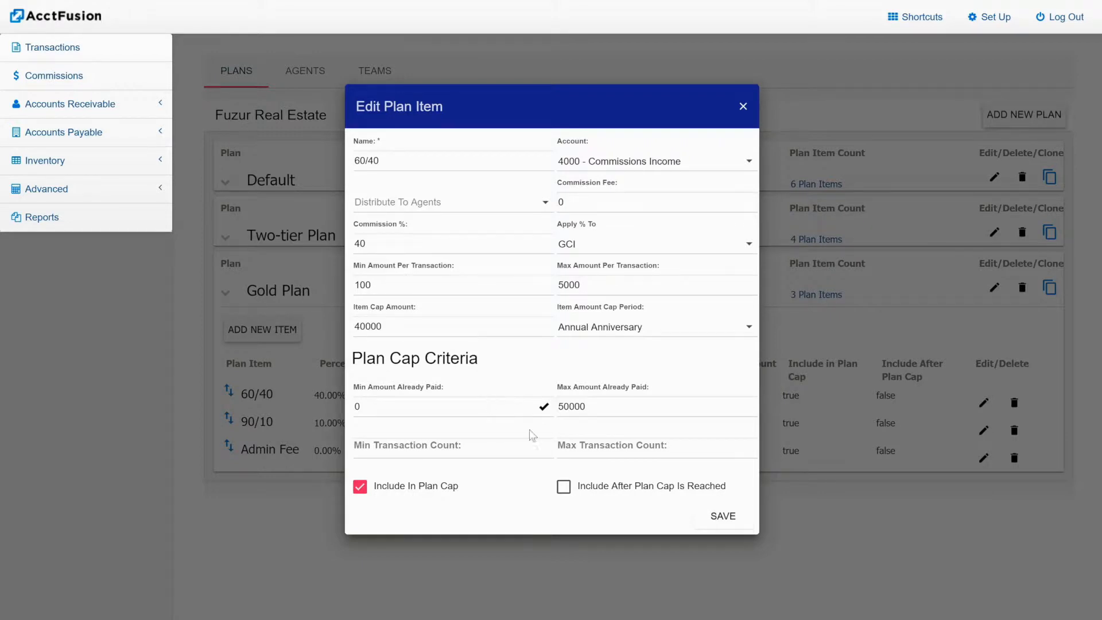
pyautogui.click(722, 515)
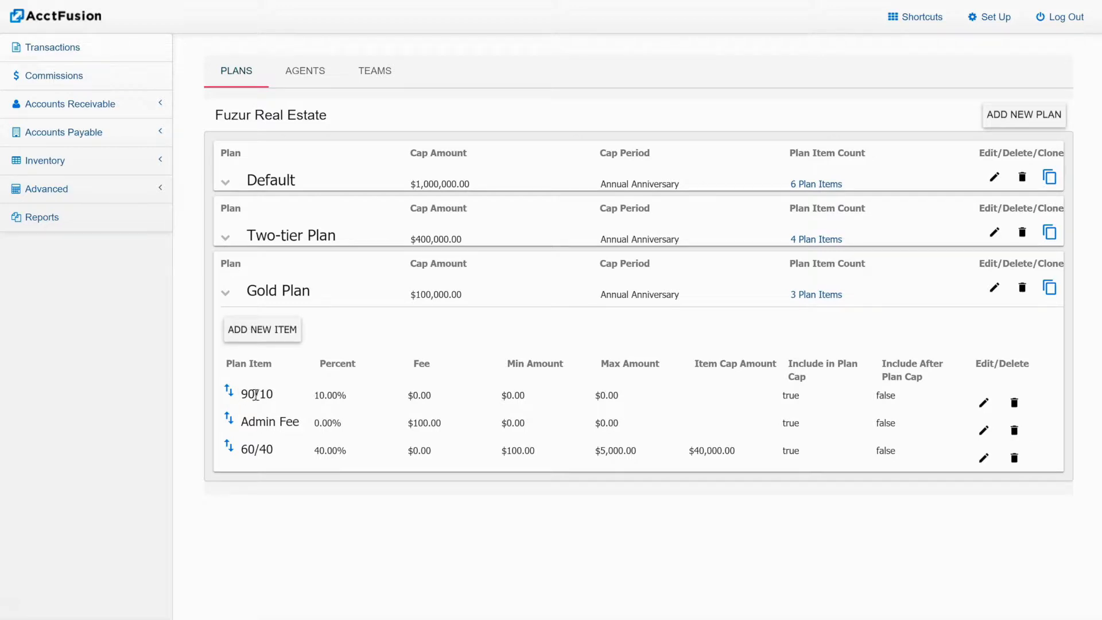
# - Re-save the 90/10 and Admin Fee items unchanged, keeping Admin Fee distributed By Commision %
pyautogui.click(984, 403)
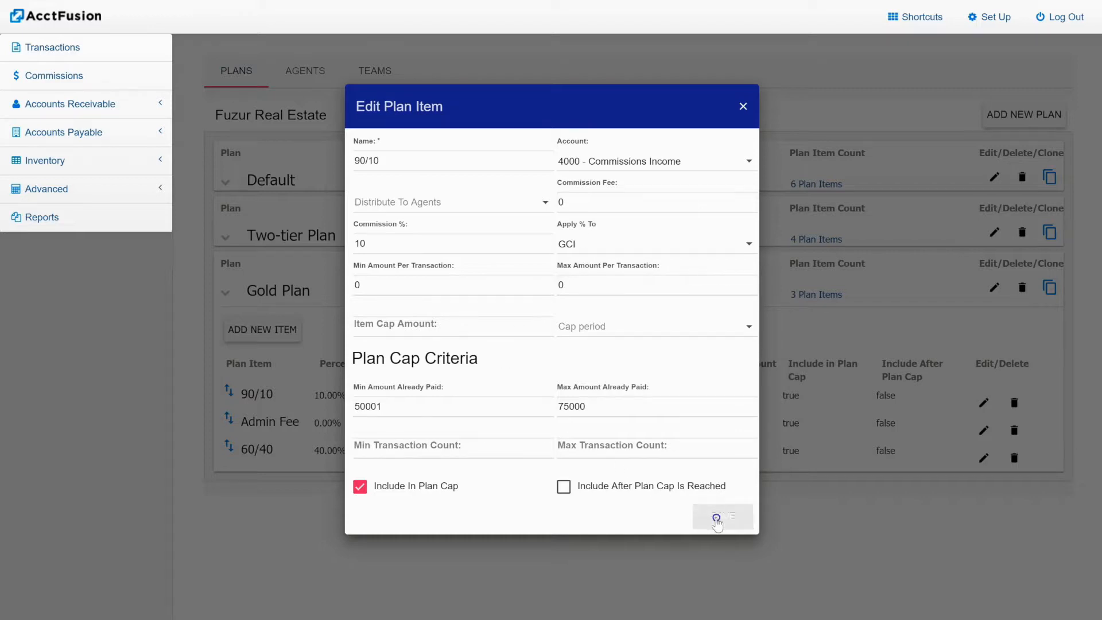
pyautogui.click(716, 518)
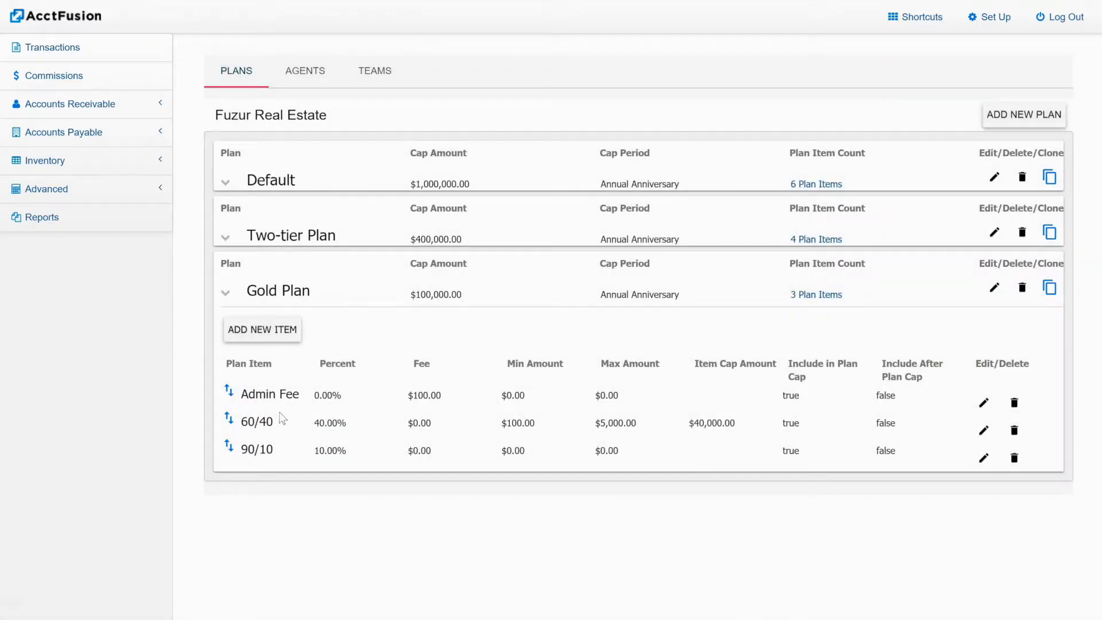
pyautogui.click(1021, 410)
pyautogui.click(984, 403)
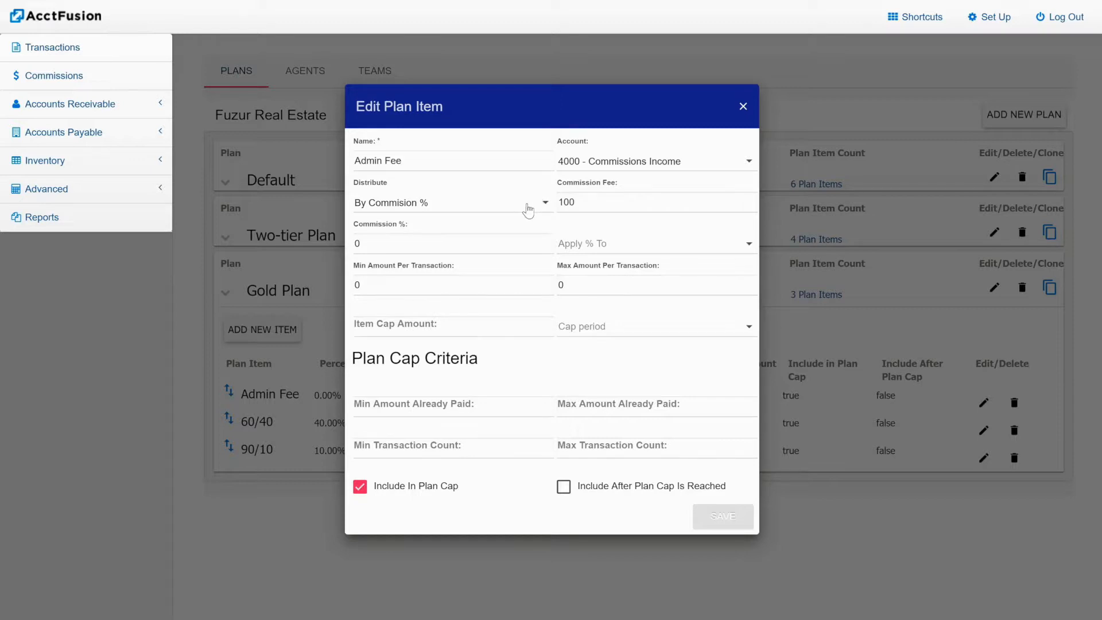
pyautogui.click(528, 208)
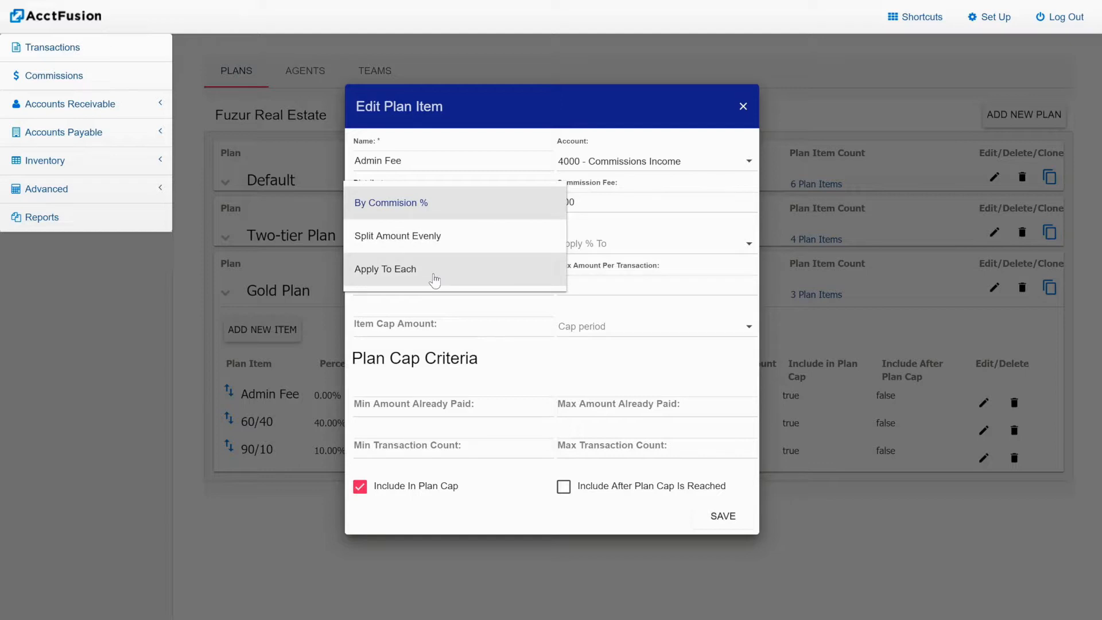
pyautogui.click(541, 368)
pyautogui.click(723, 516)
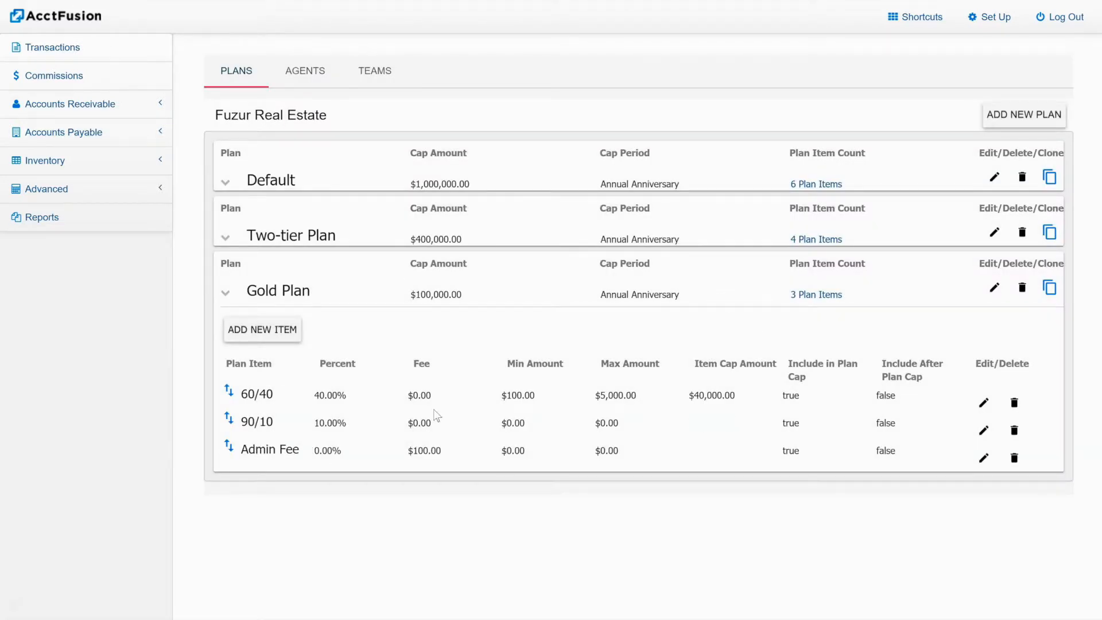
# - Re-save the first agent's Gold Plan commission assignment from the Agents list
pyautogui.click(312, 74)
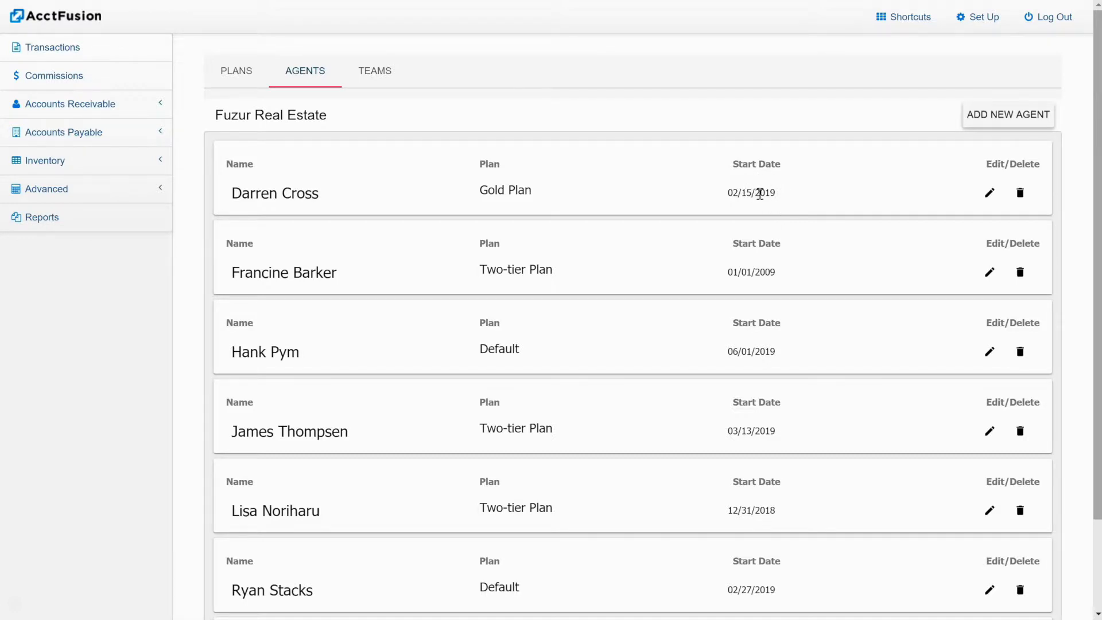
pyautogui.click(990, 193)
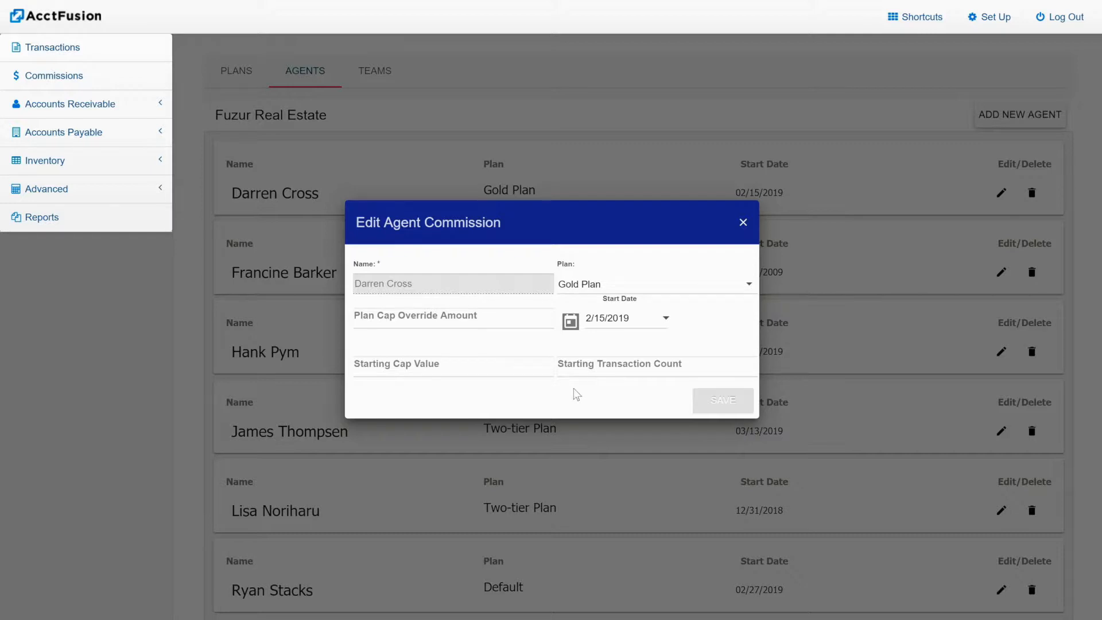
pyautogui.click(713, 401)
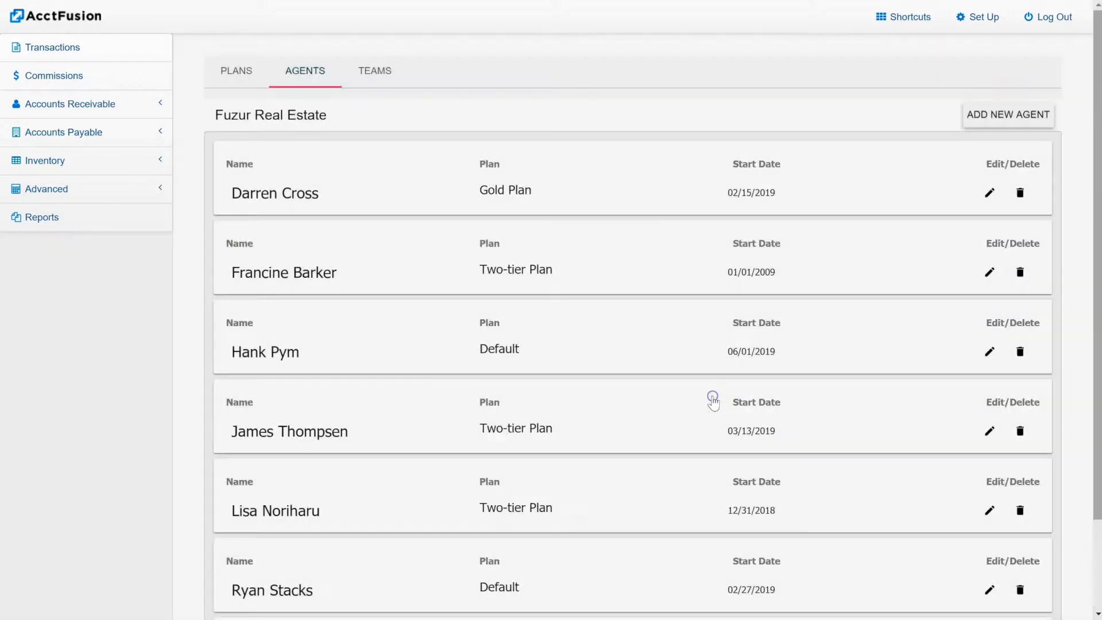
pyautogui.click(376, 75)
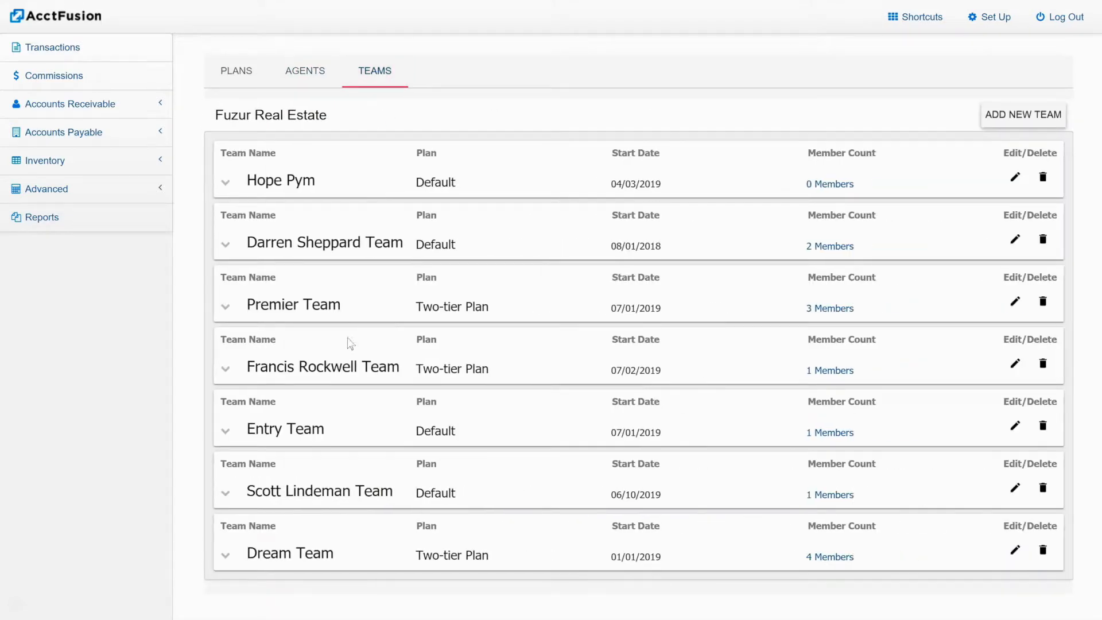
# - Expand Dream Team to review its four members and splits, then collapse it
pyautogui.click(229, 555)
pyautogui.scroll(-3, 245, 540)
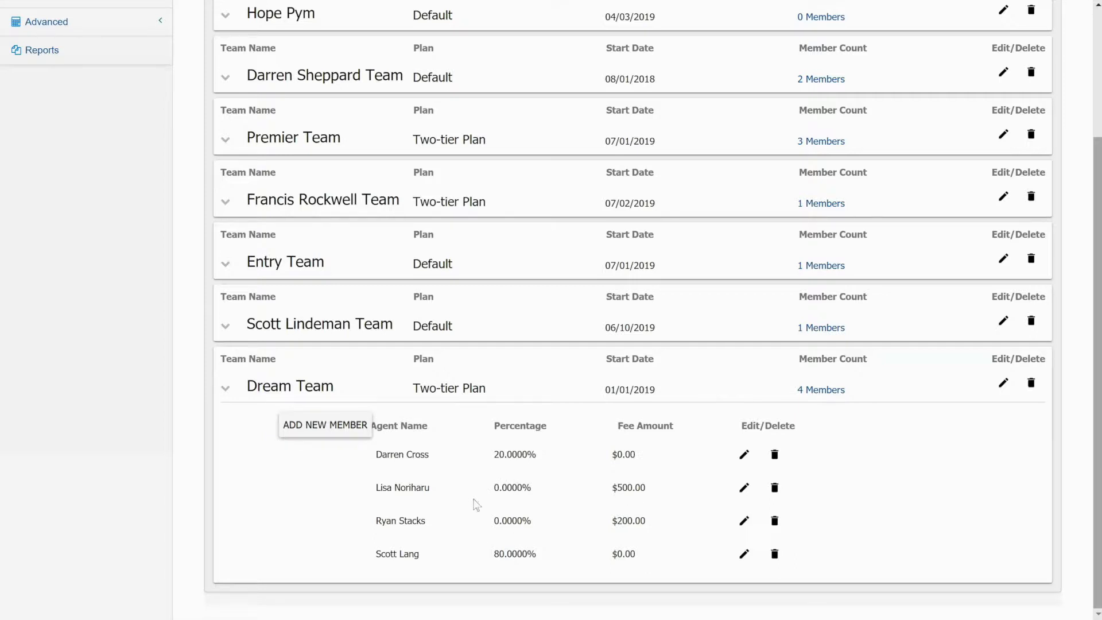
pyautogui.scroll(3, 475, 505)
pyautogui.click(226, 553)
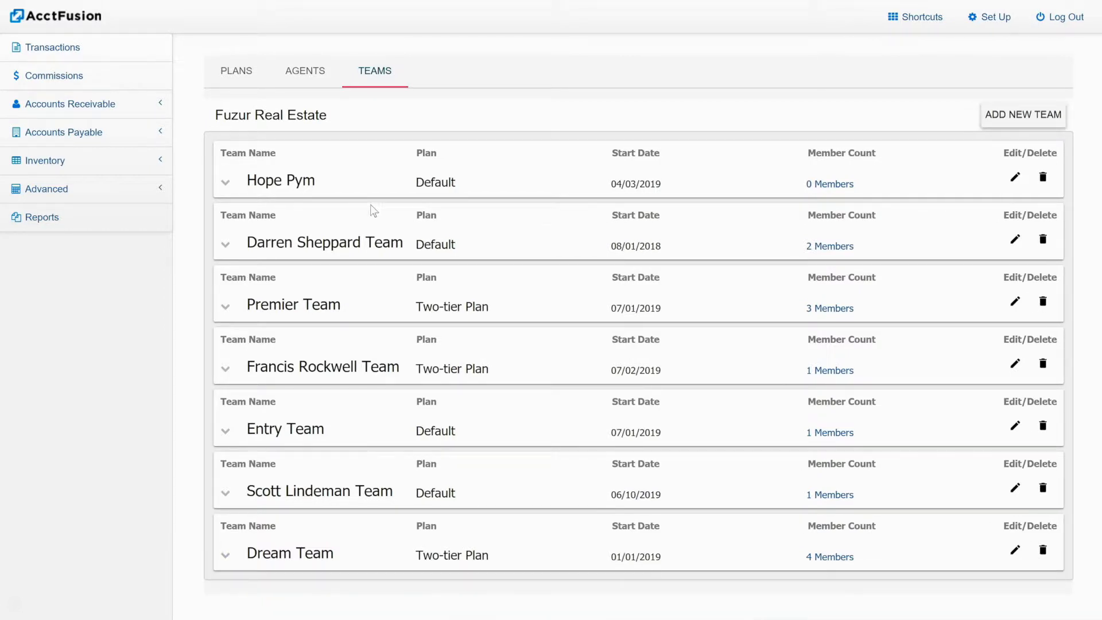
pyautogui.click(47, 84)
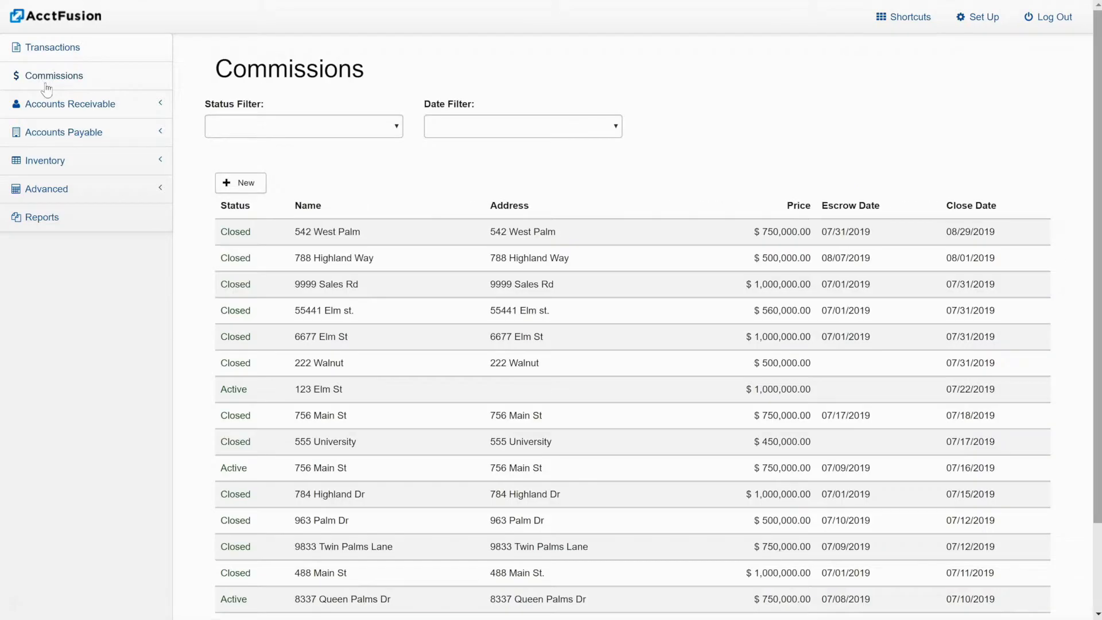
# - Create a new commission named '13 First Ave' and save it
pyautogui.click(233, 181)
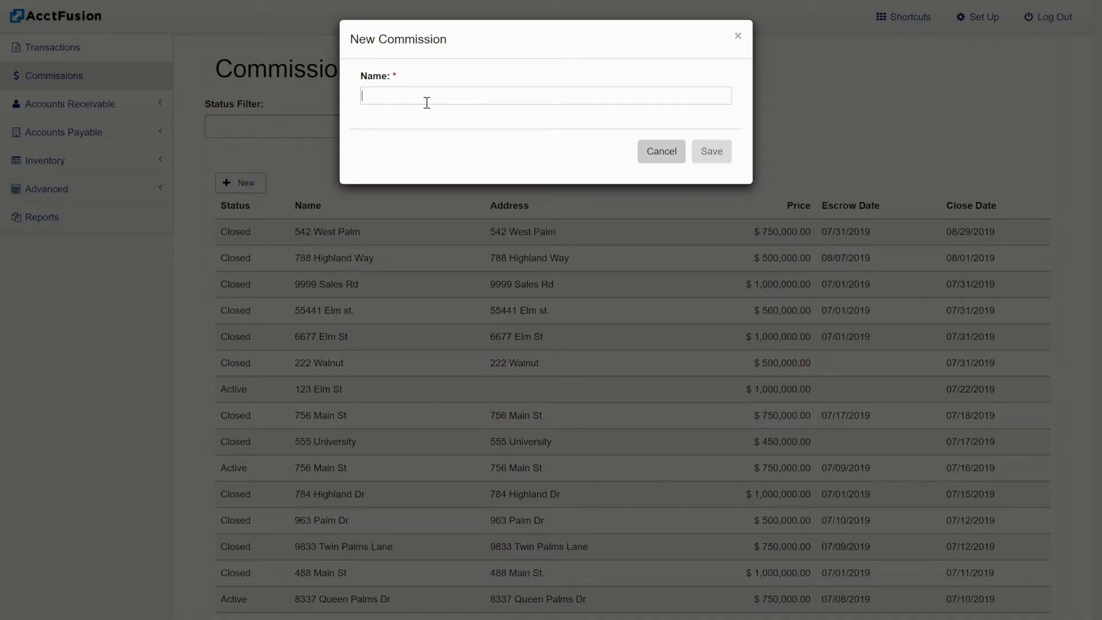
pyautogui.write('13 First Ave')
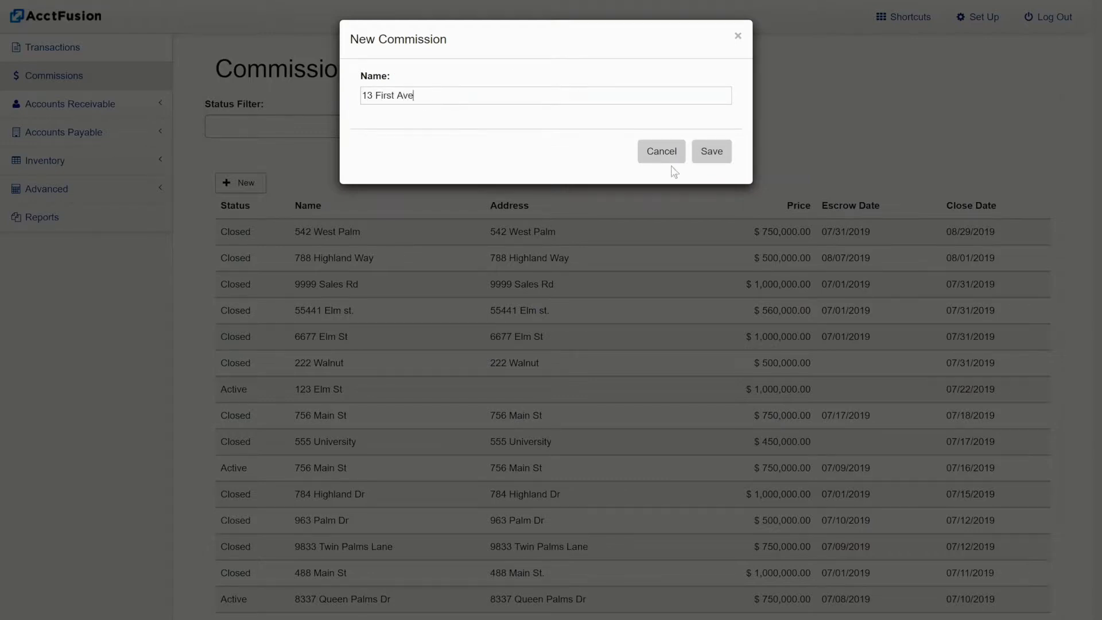
pyautogui.click(712, 151)
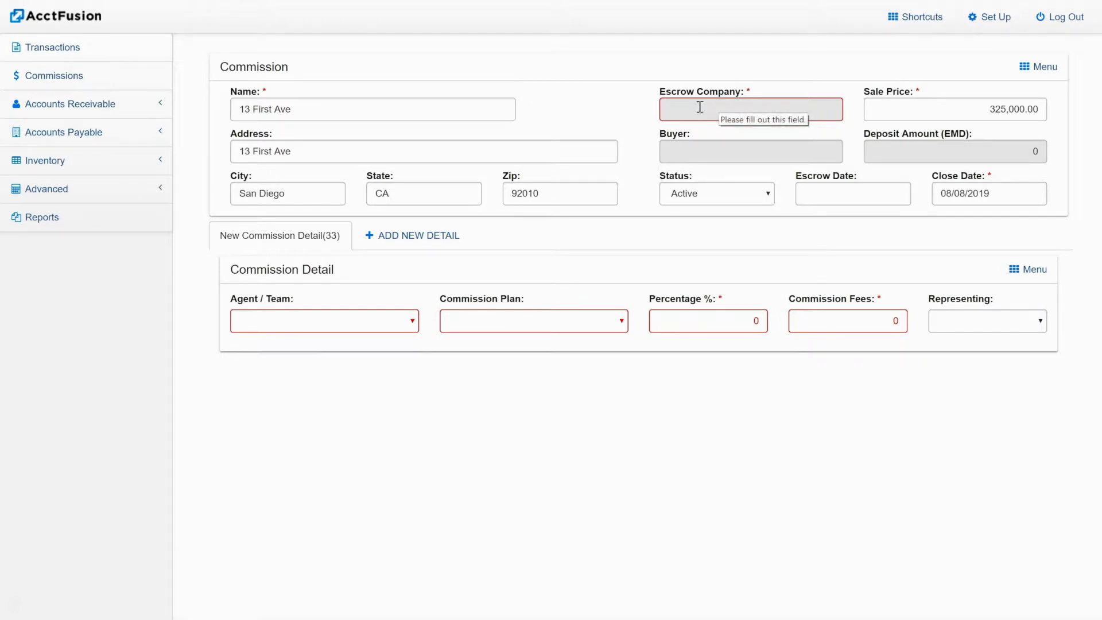
# - Set First American Title as escrow company and pick the buyer from the Customers list
pyautogui.click(749, 106)
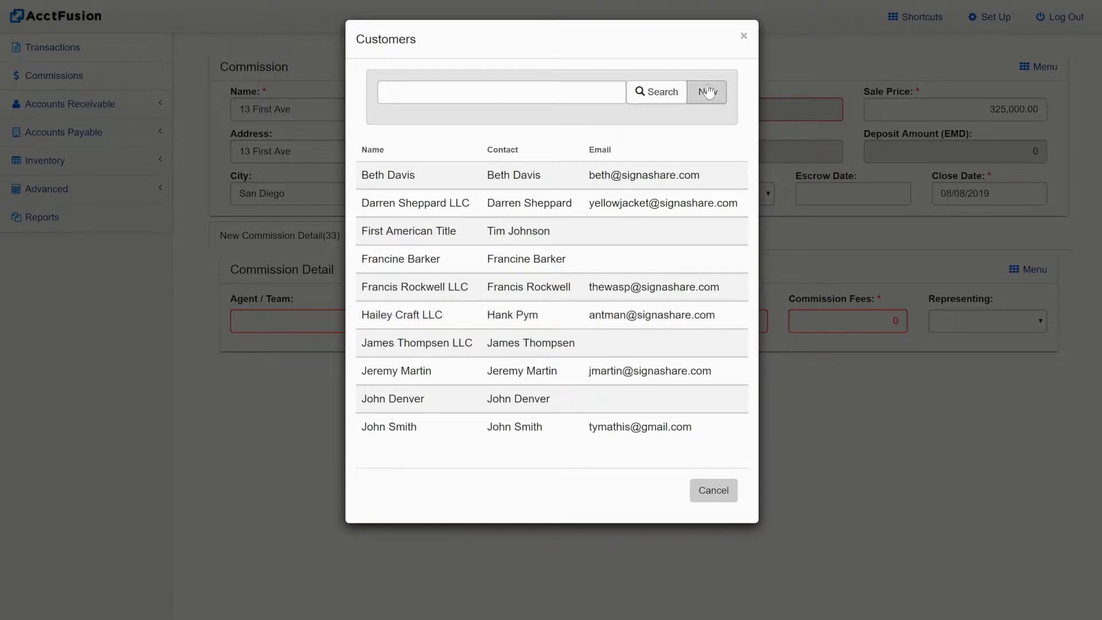
pyautogui.click(415, 237)
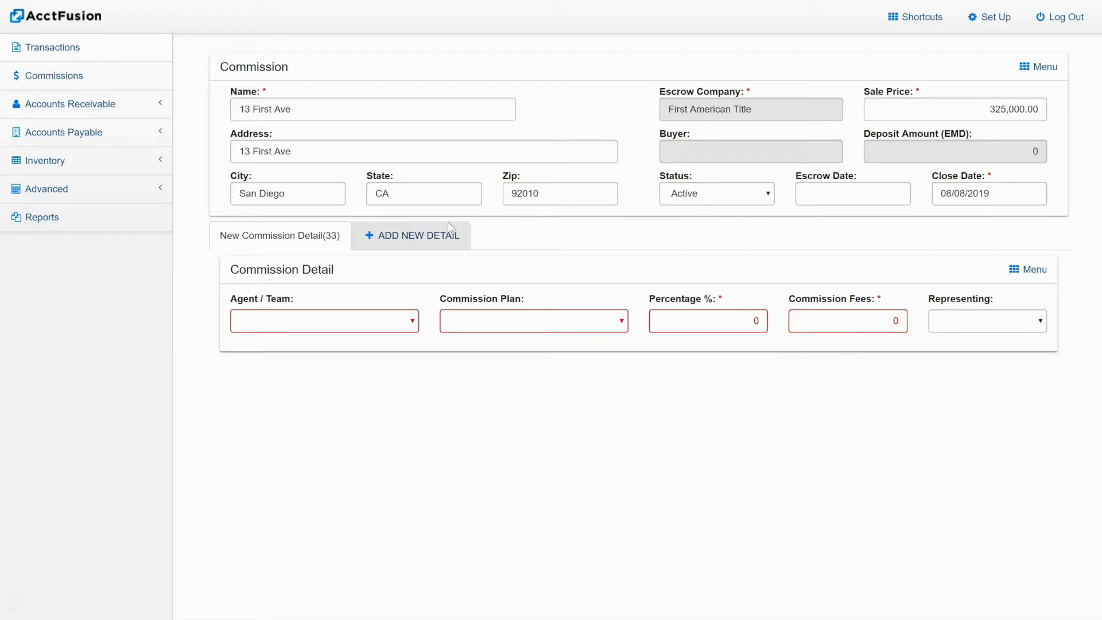
pyautogui.click(723, 154)
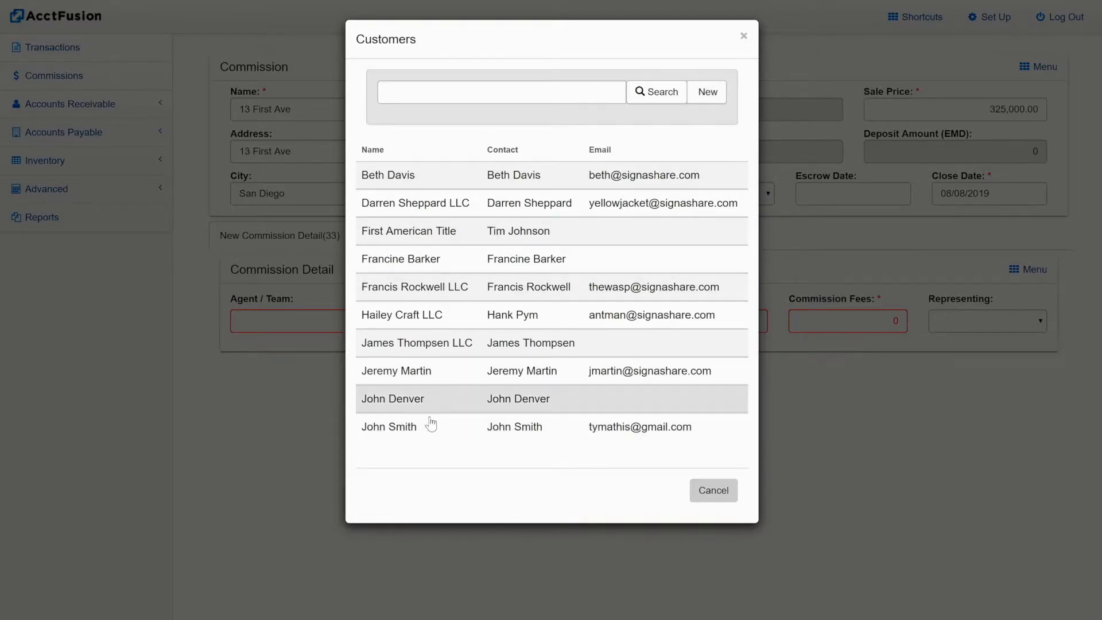
pyautogui.click(415, 400)
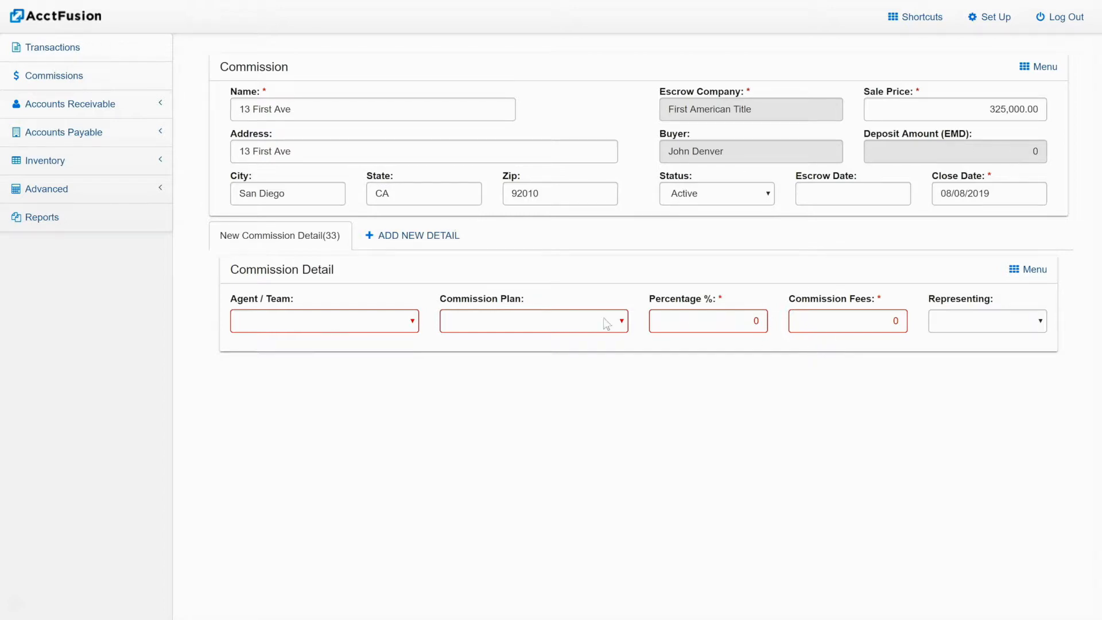
# - Assign the commission detail to Dream Team on the Gold Plan
pyautogui.click(354, 329)
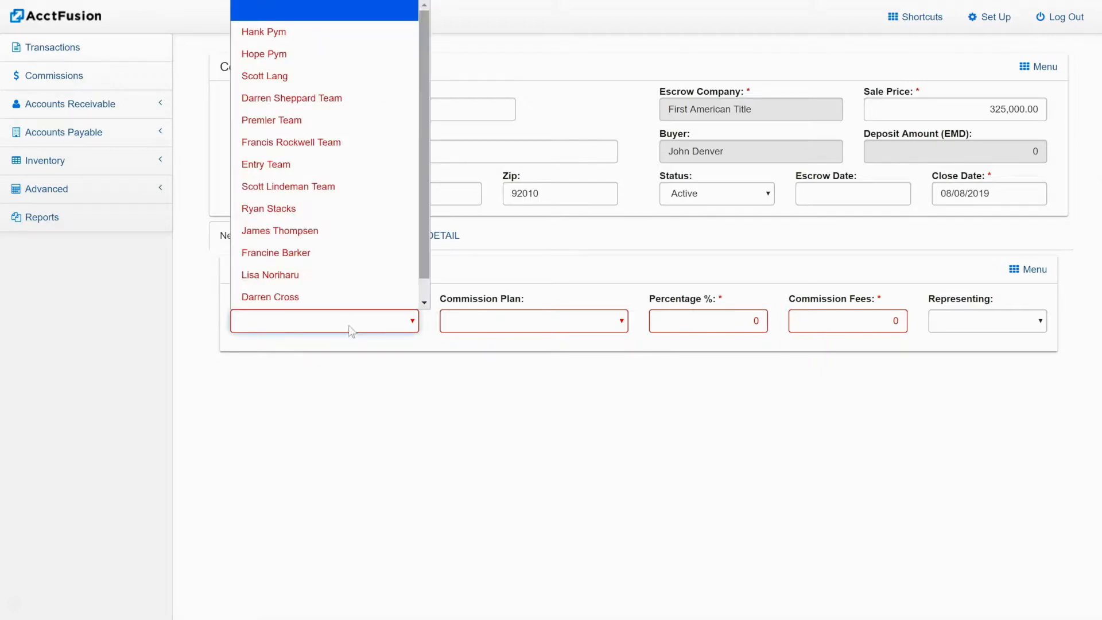
pyautogui.scroll(-1, 336, 293)
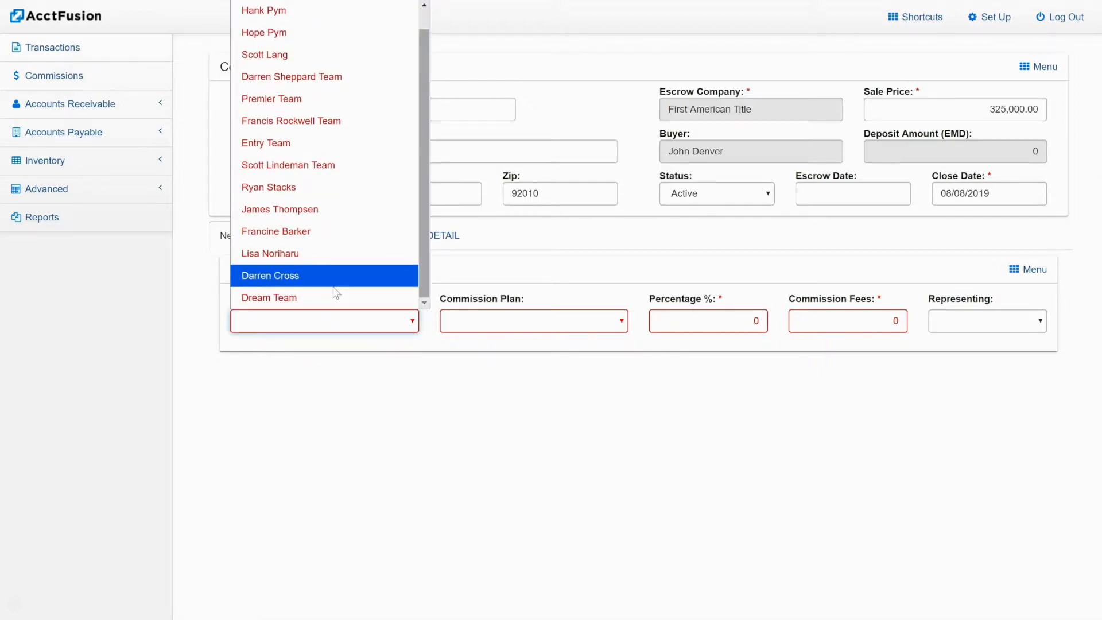
pyautogui.click(282, 299)
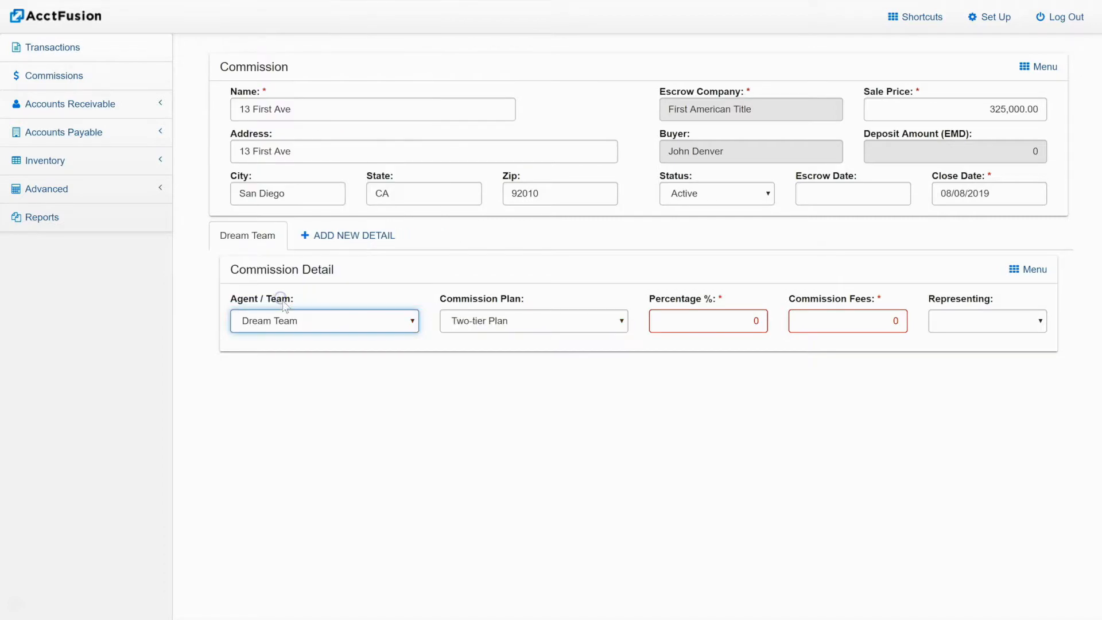
pyautogui.click(534, 319)
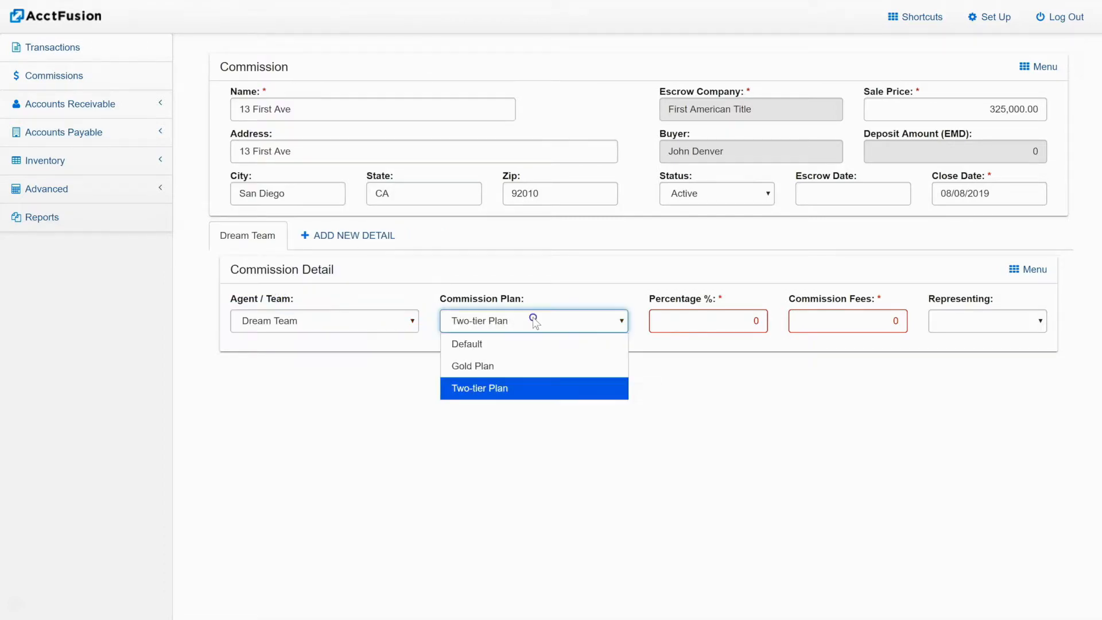
pyautogui.click(493, 367)
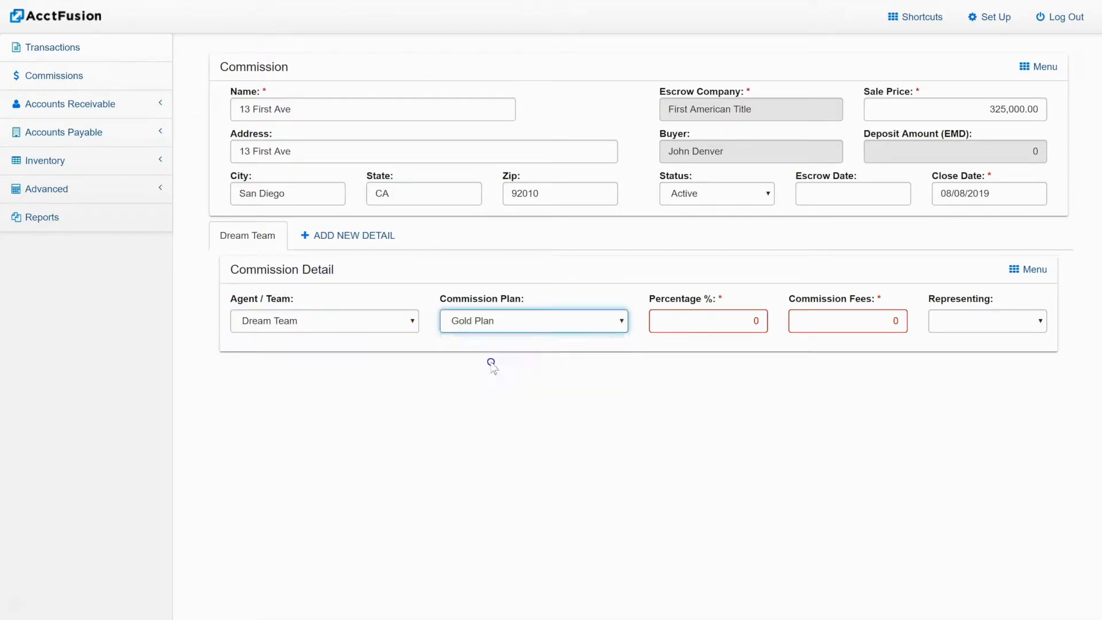
pyautogui.click(513, 320)
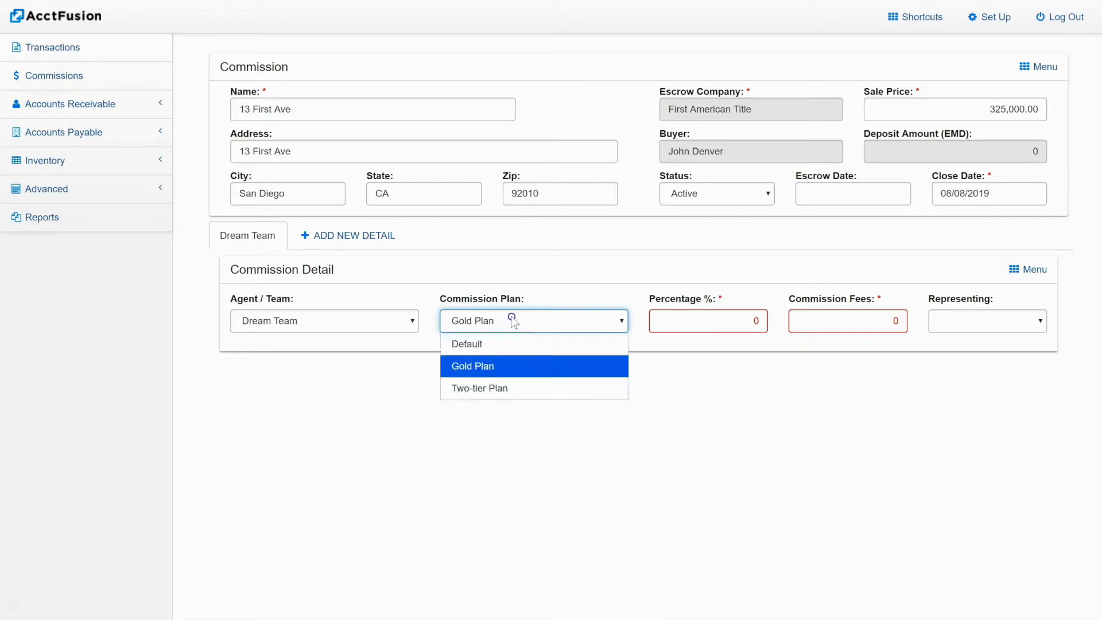
pyautogui.click(492, 368)
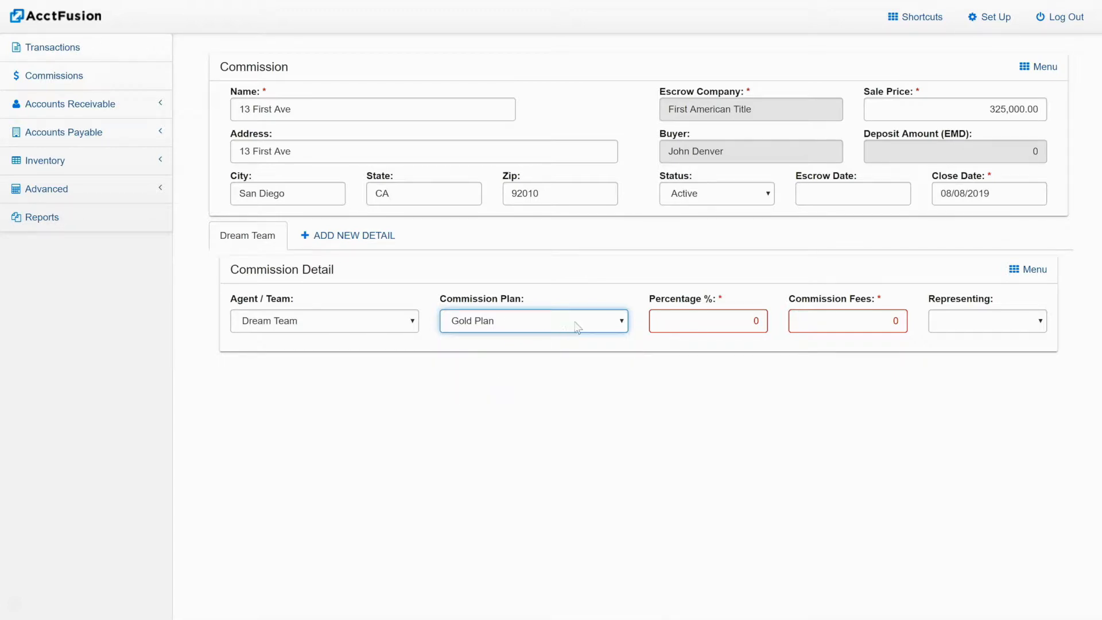
# - Set the detail to 3% representing the Listing side, giving $9,750 GCI
pyautogui.click(735, 324)
pyautogui.write('3')
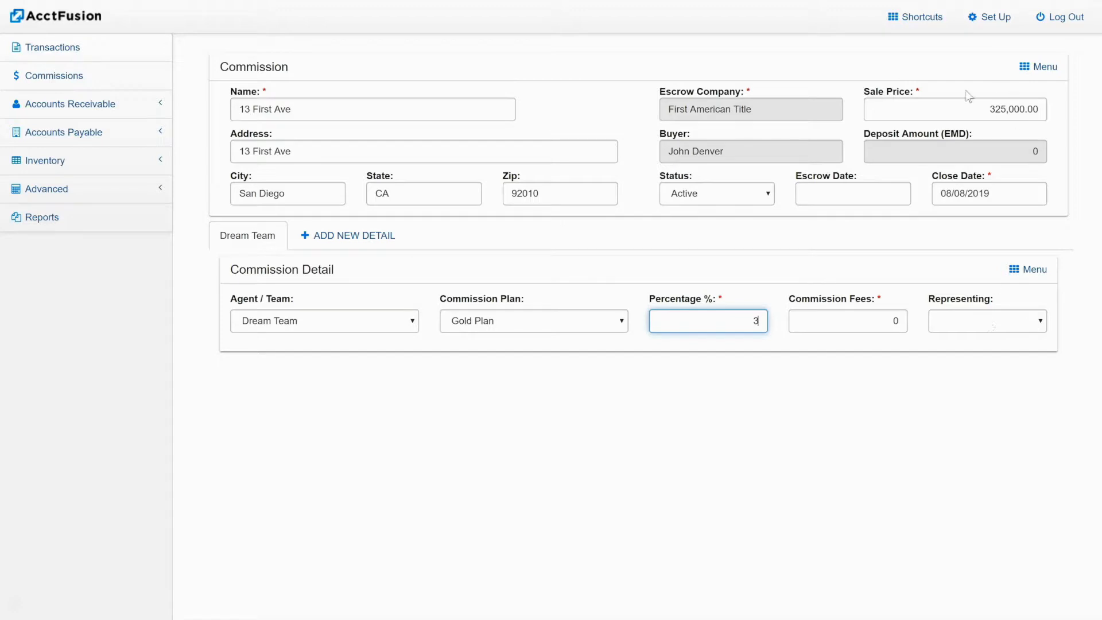
pyautogui.click(1005, 326)
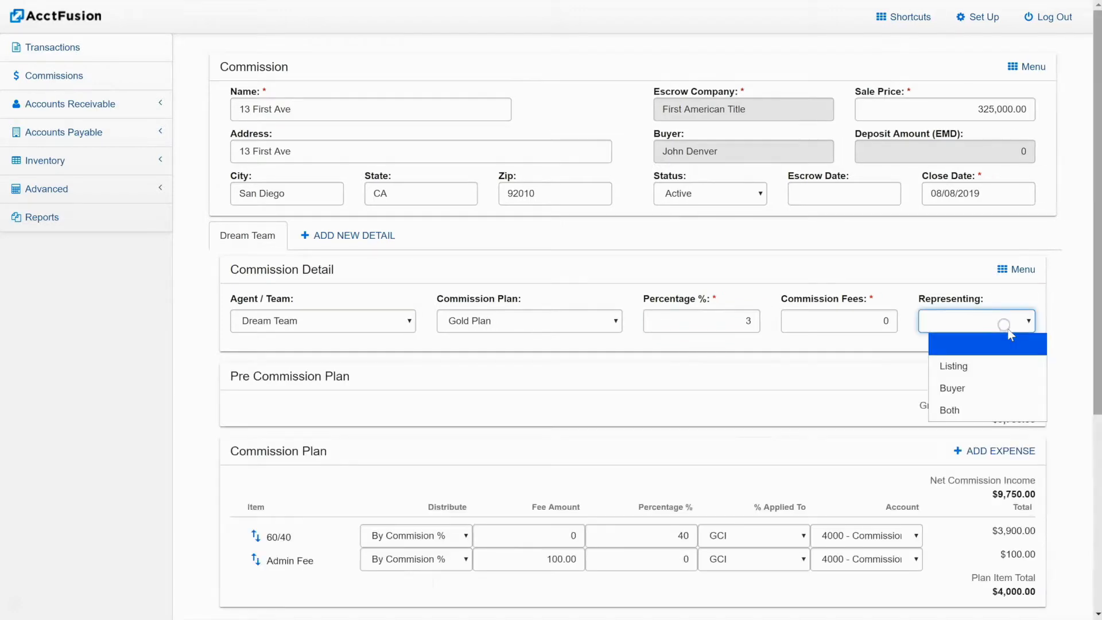
pyautogui.click(985, 370)
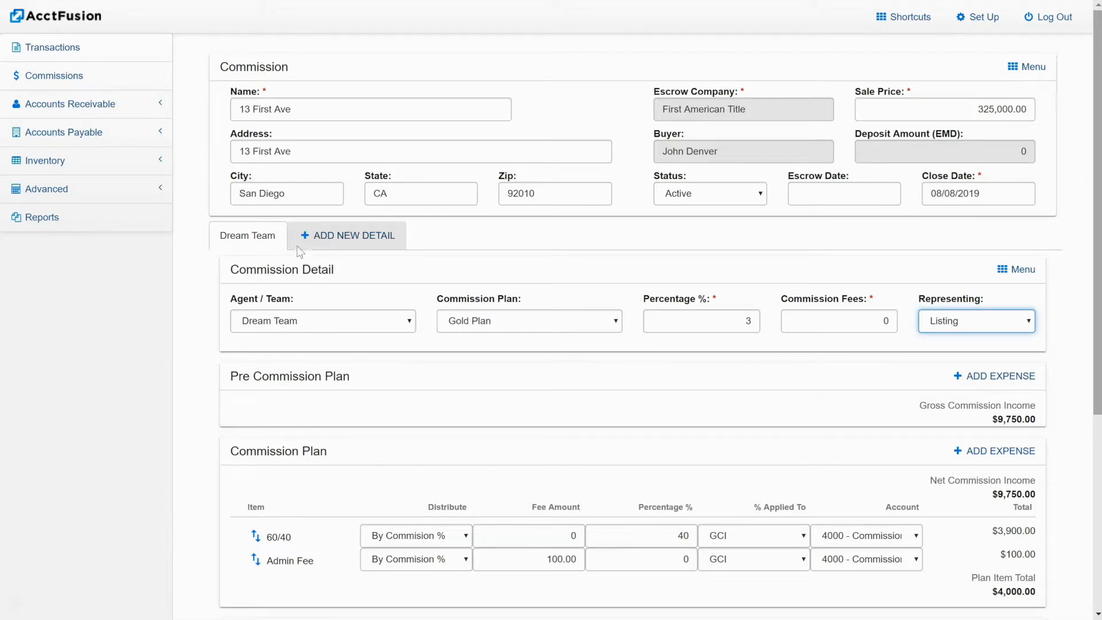
pyautogui.scroll(-5, 355, 401)
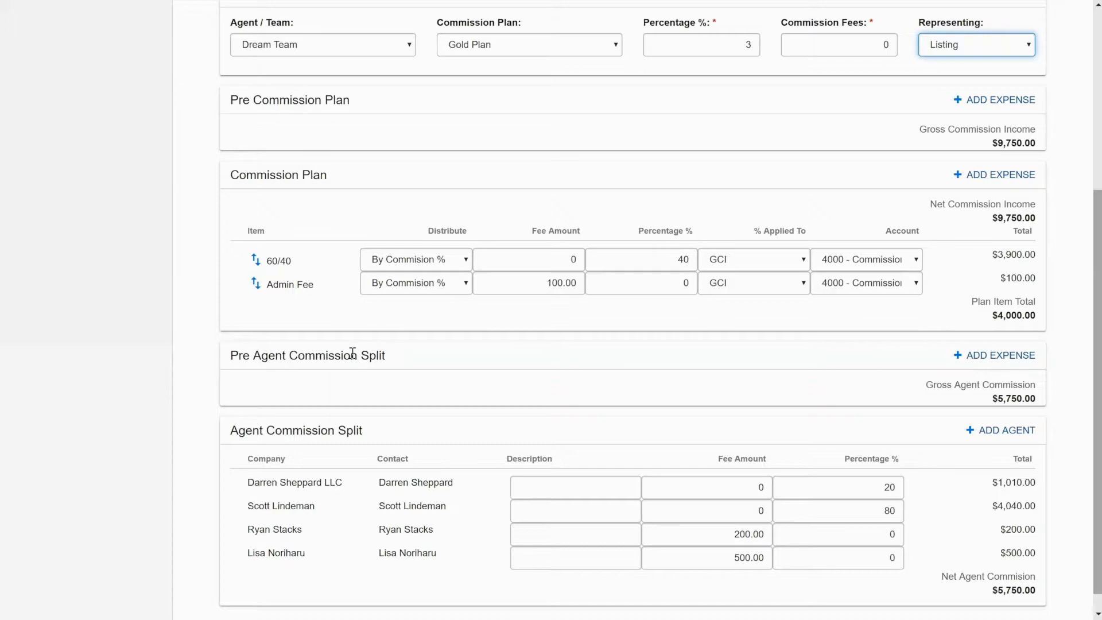
pyautogui.scroll(5, 353, 356)
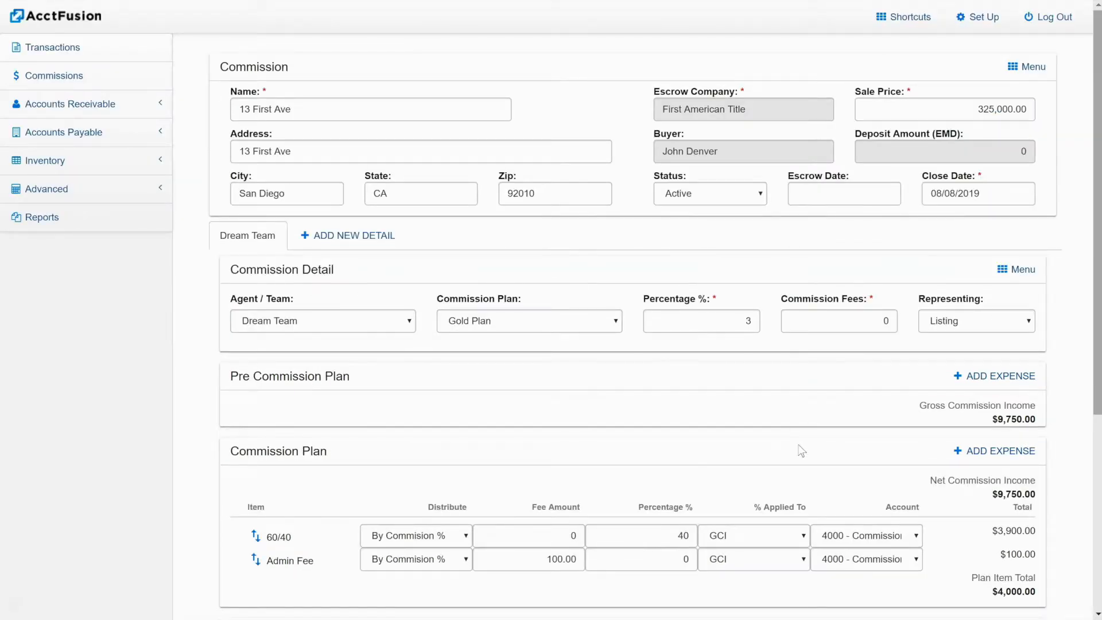
# - Add a $500 'listing referral' pre-commission expense payable to Remax
pyautogui.click(1002, 377)
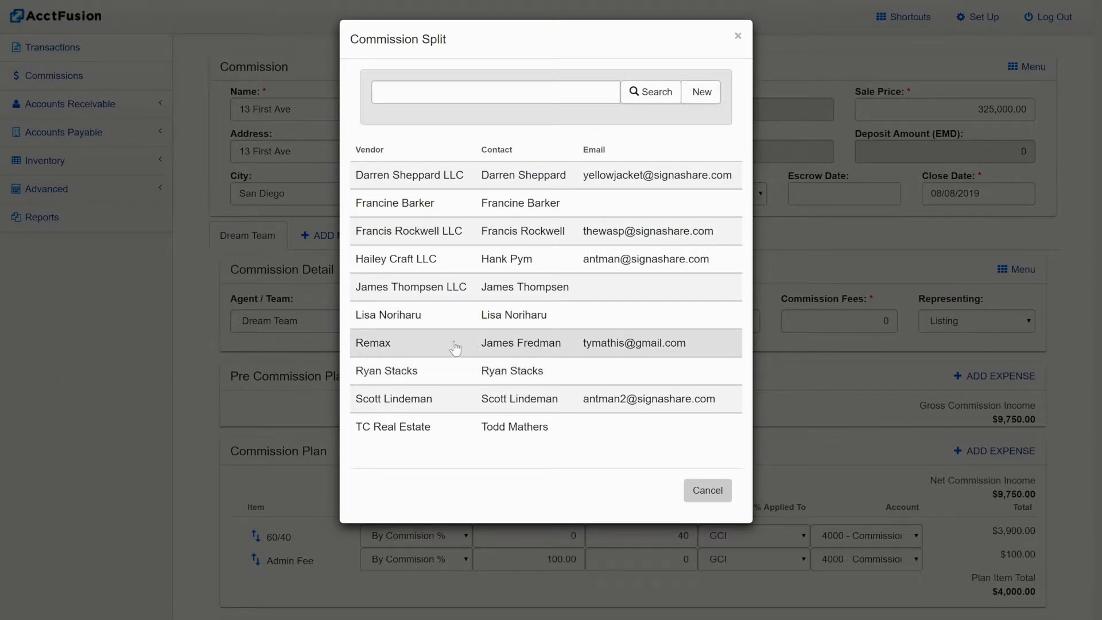
pyautogui.click(408, 346)
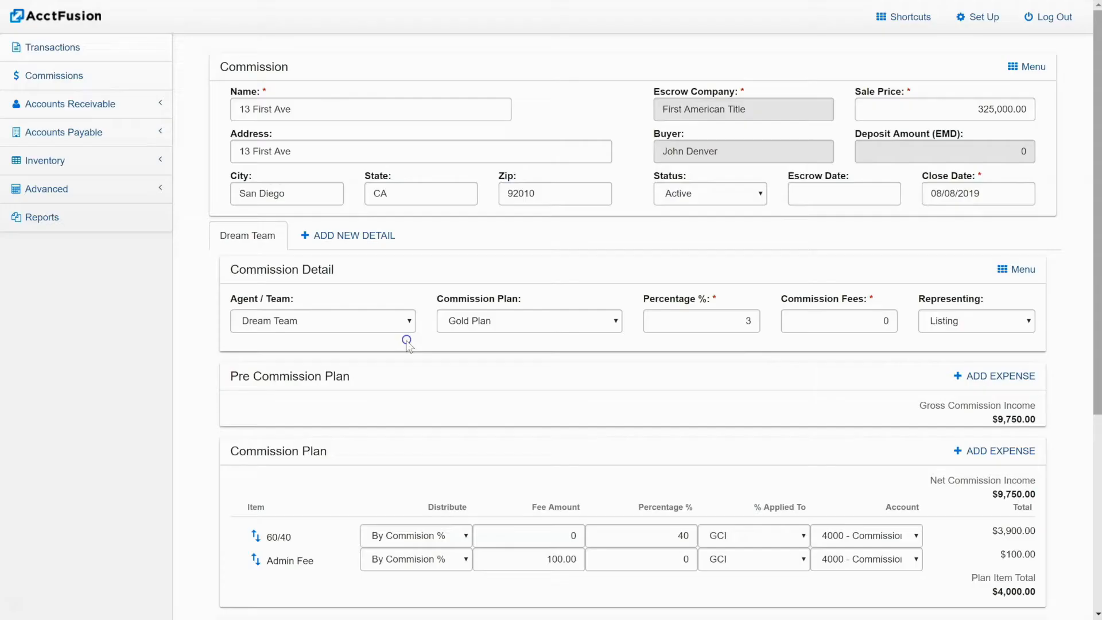
pyautogui.scroll(-2, 625, 405)
pyautogui.scroll(-2, 629, 393)
pyautogui.click(573, 253)
pyautogui.write('listing ')
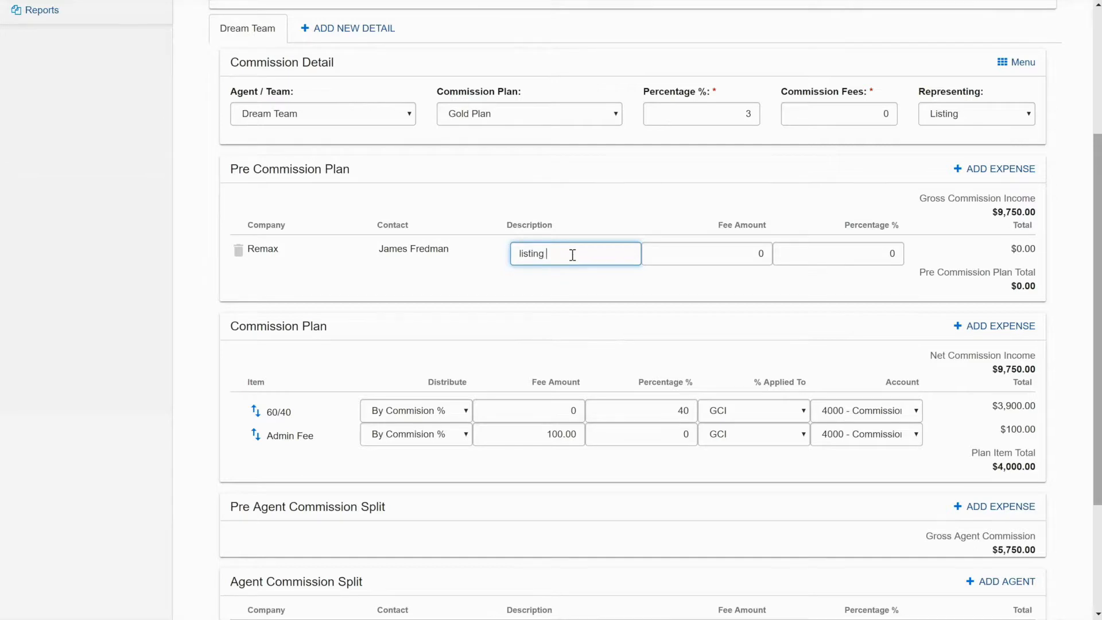
pyautogui.write('referral')
pyautogui.click(715, 277)
pyautogui.click(760, 253)
pyautogui.write('500')
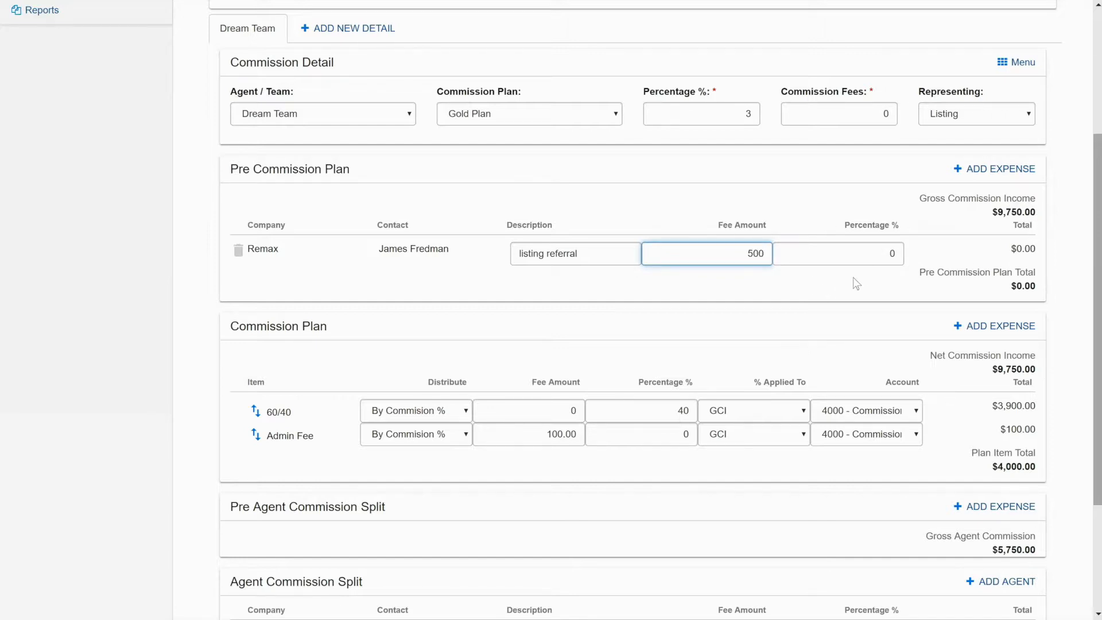
pyautogui.click(782, 289)
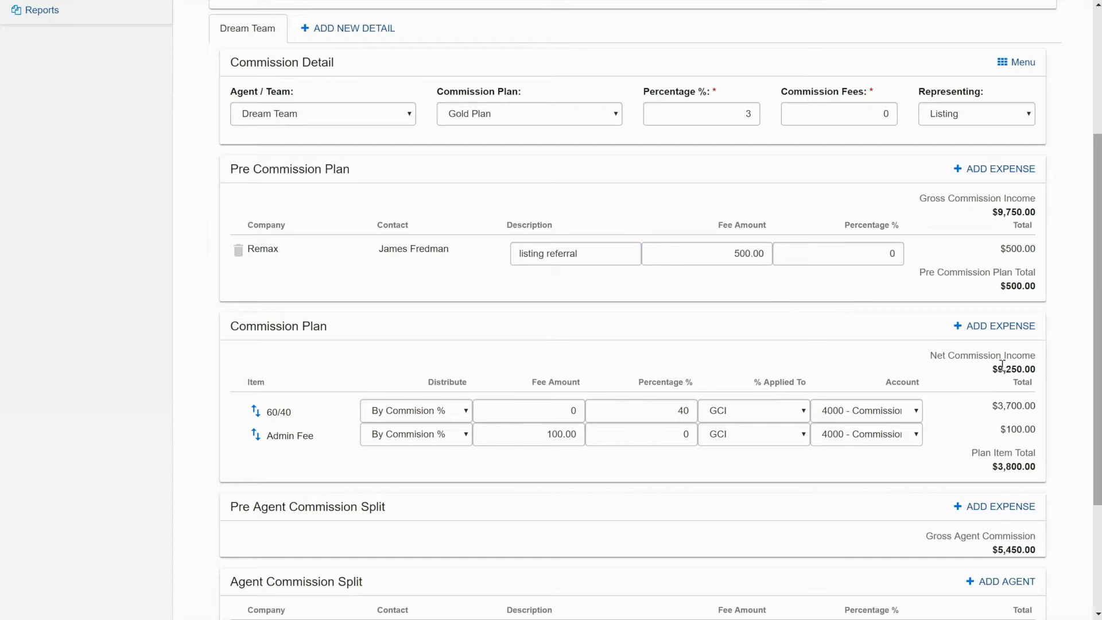
# - Review the recalculated Agent Commission Split for the 13 First Ave commission
pyautogui.scroll(-1, 856, 387)
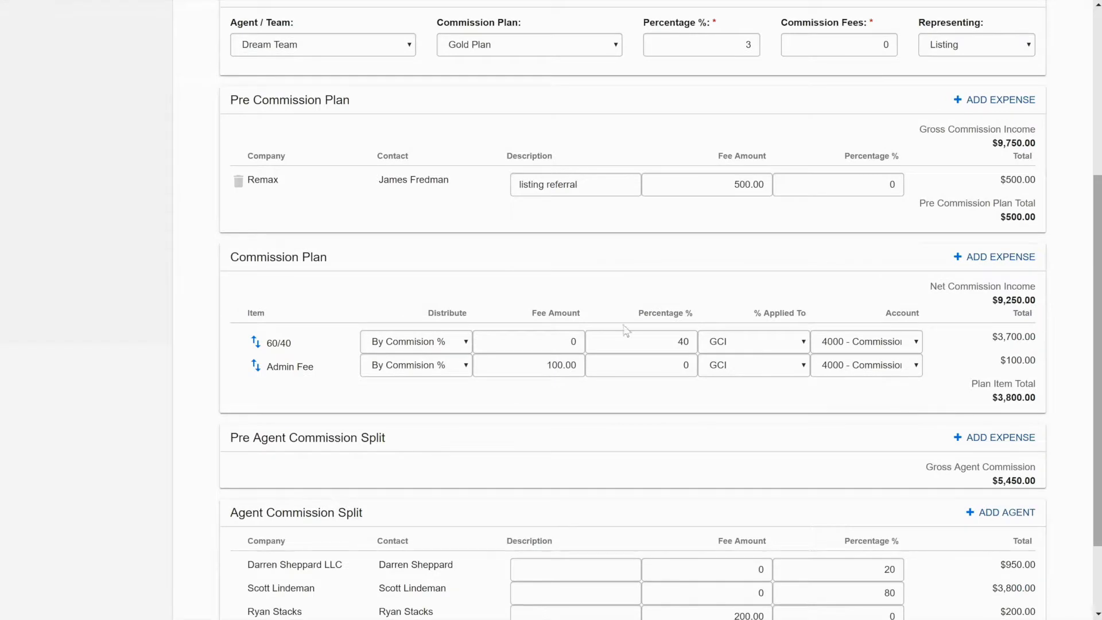
pyautogui.scroll(-1, 514, 344)
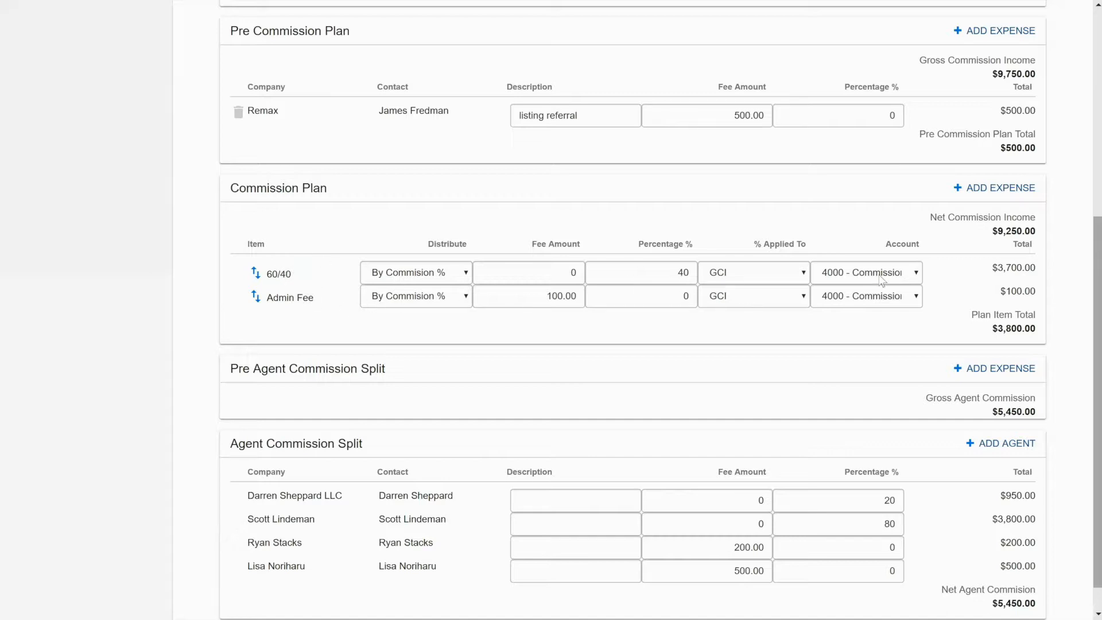
pyautogui.scroll(-1, 758, 321)
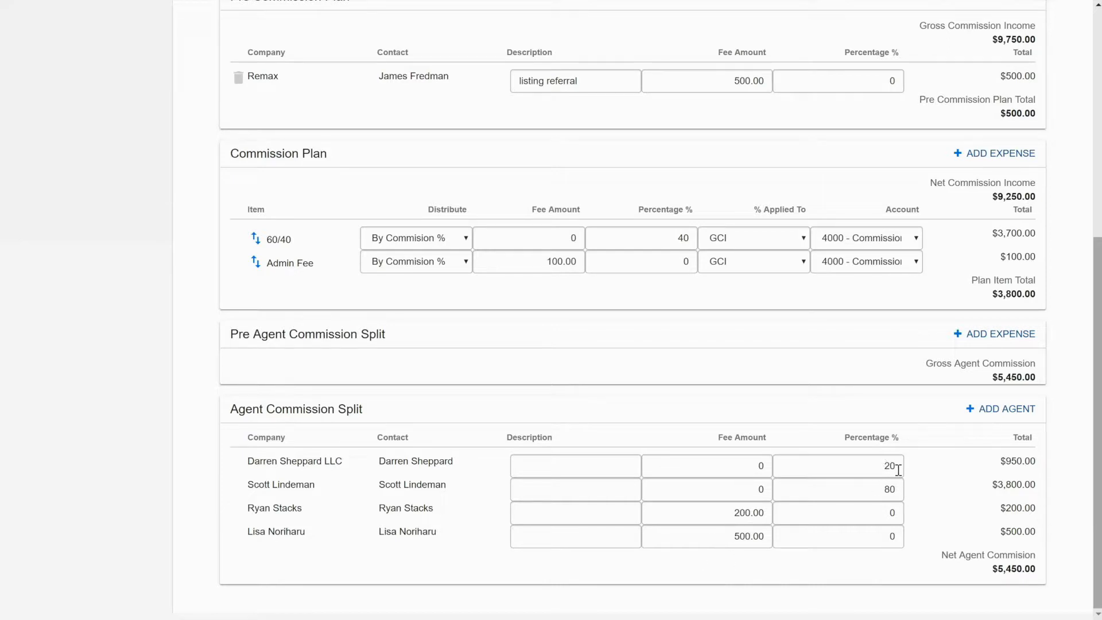
pyautogui.scroll(7, 905, 460)
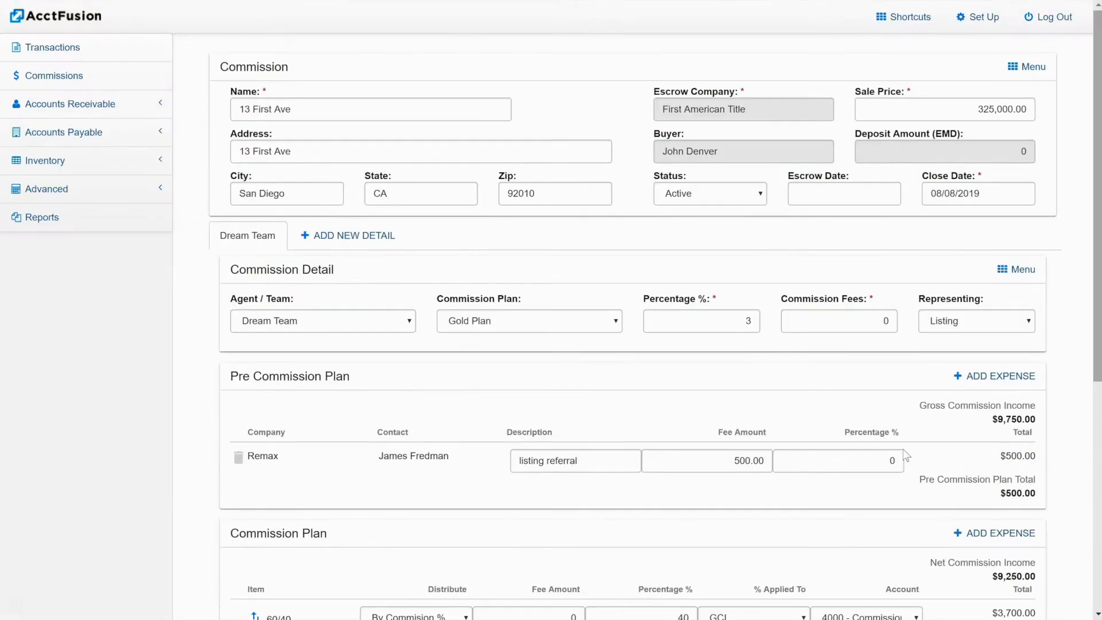
pyautogui.click(1033, 64)
# - Create a transaction from the 13 First Ave commission and view its agent breakdown
pyautogui.click(1031, 80)
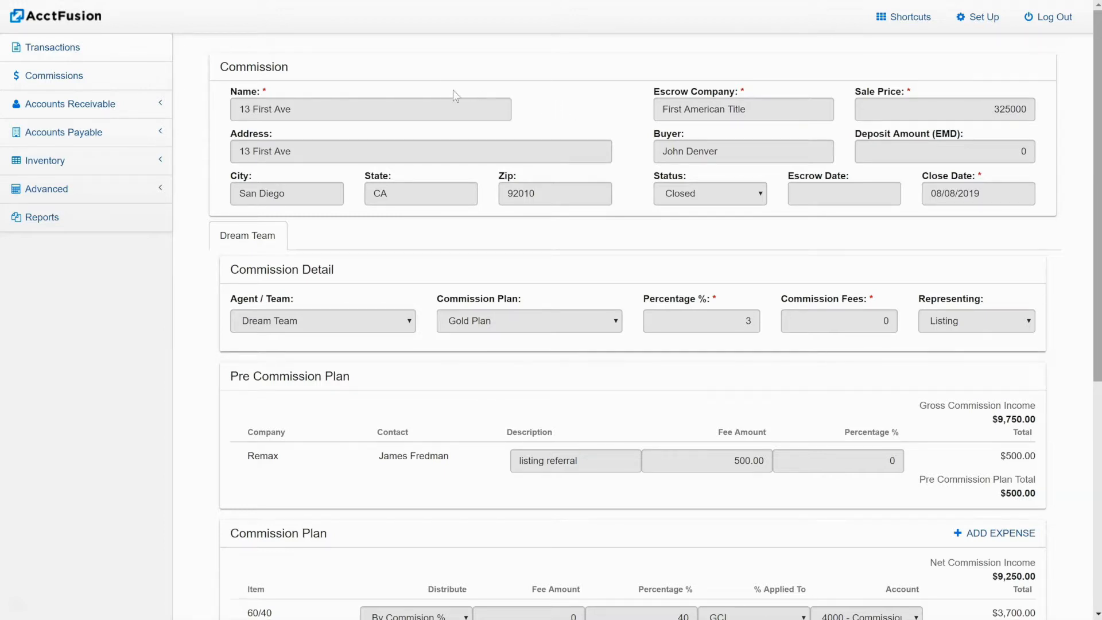
pyautogui.click(54, 47)
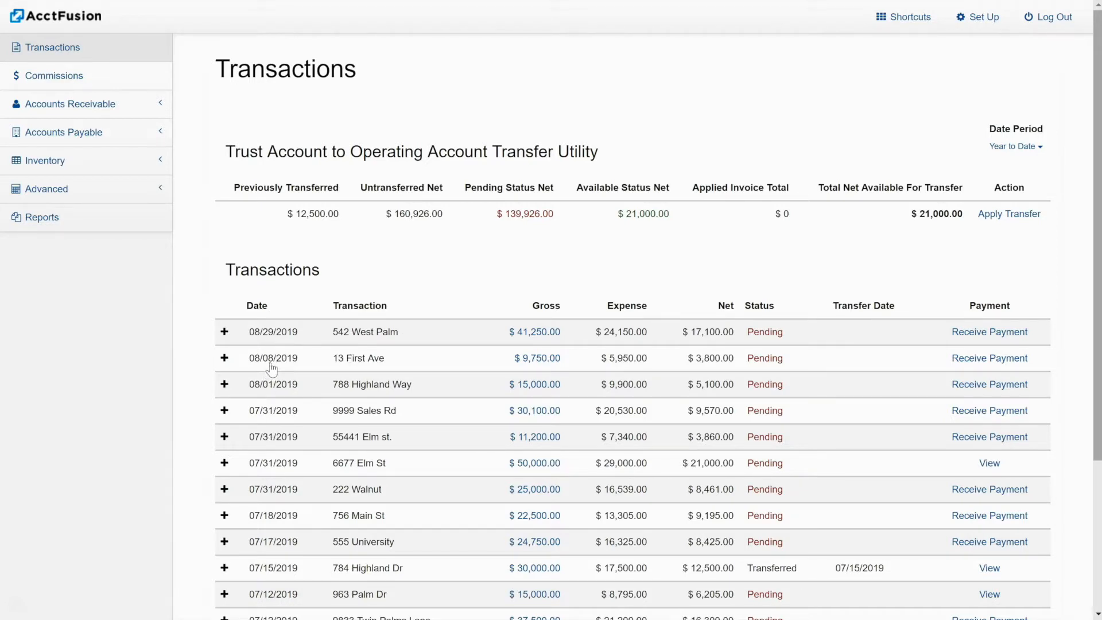
pyautogui.click(225, 358)
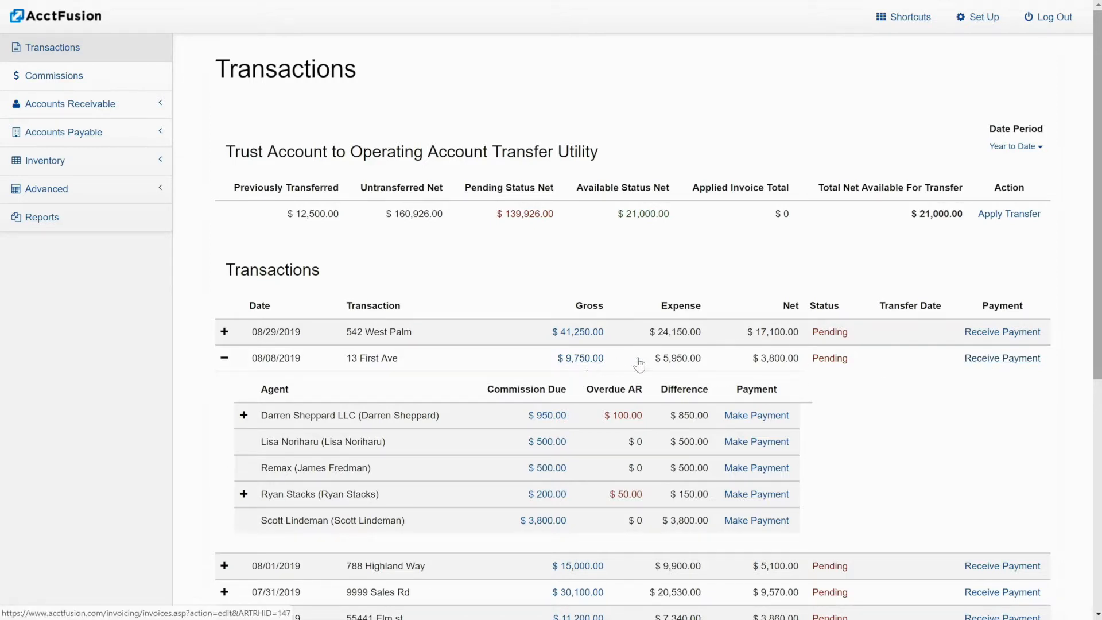
# - Receive the title company's 9,750.00 cash payment, apply it fully to INV1045, and save it as Payment 15
pyautogui.click(997, 361)
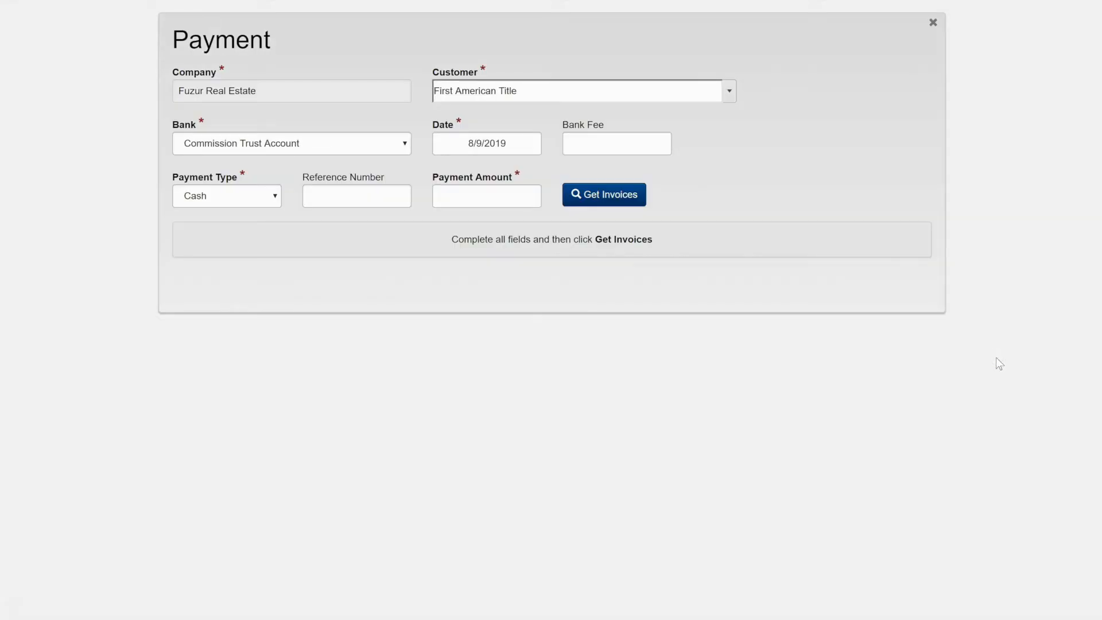
pyautogui.click(465, 200)
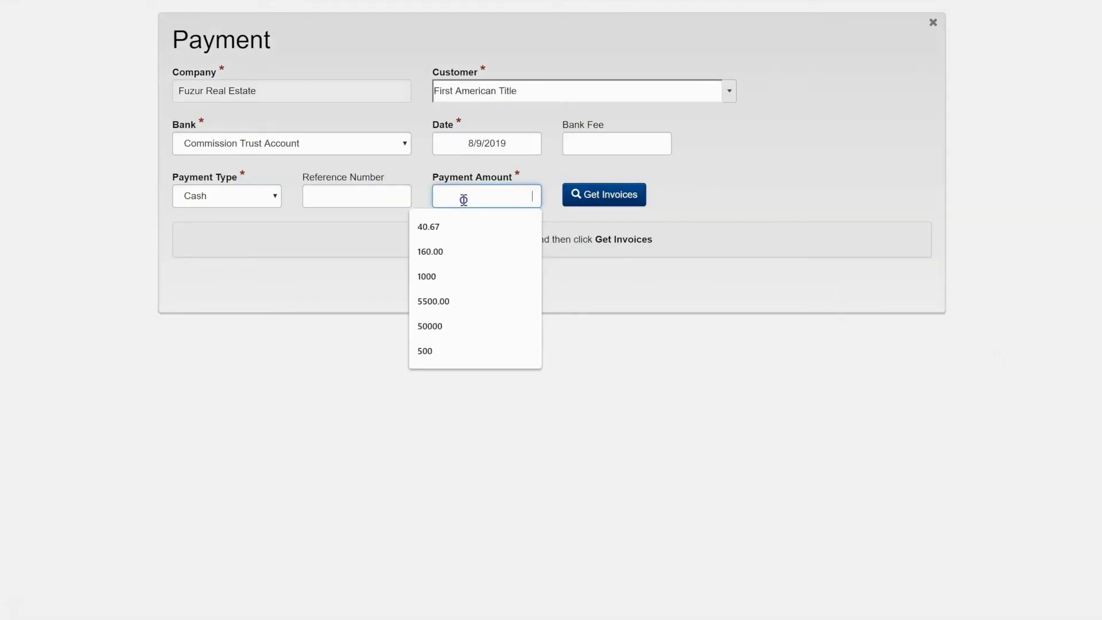
pyautogui.write('9750')
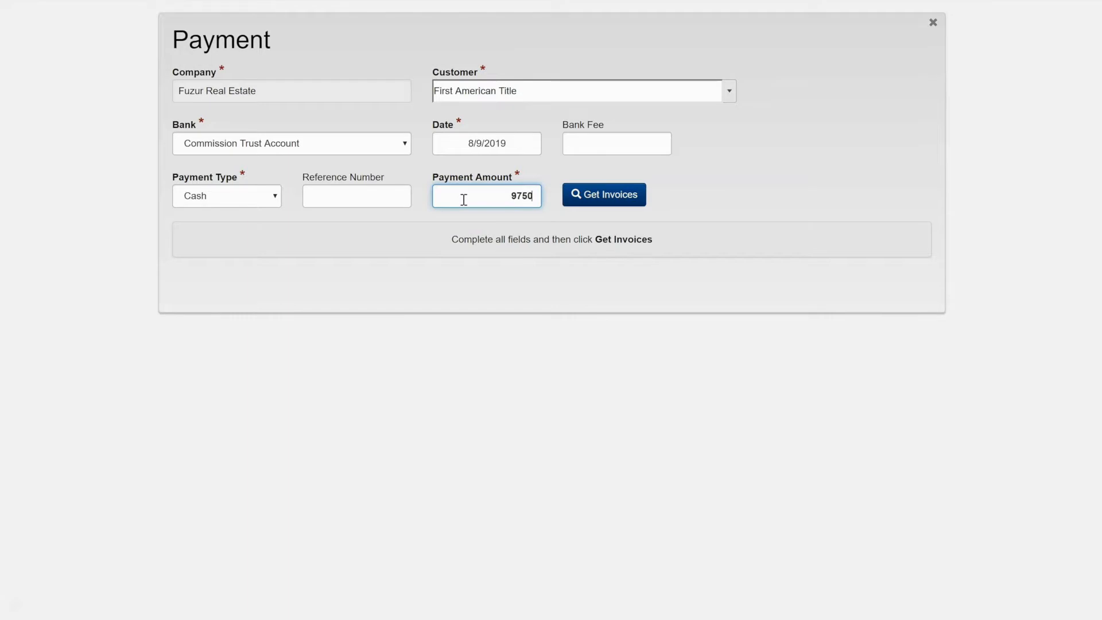
pyautogui.click(605, 196)
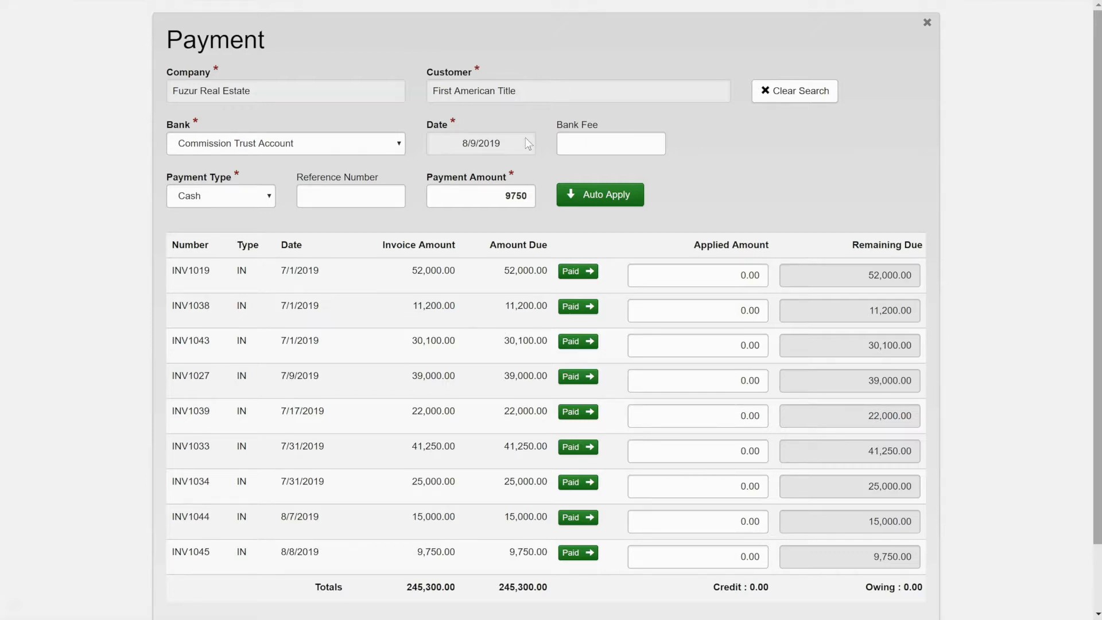
pyautogui.click(579, 554)
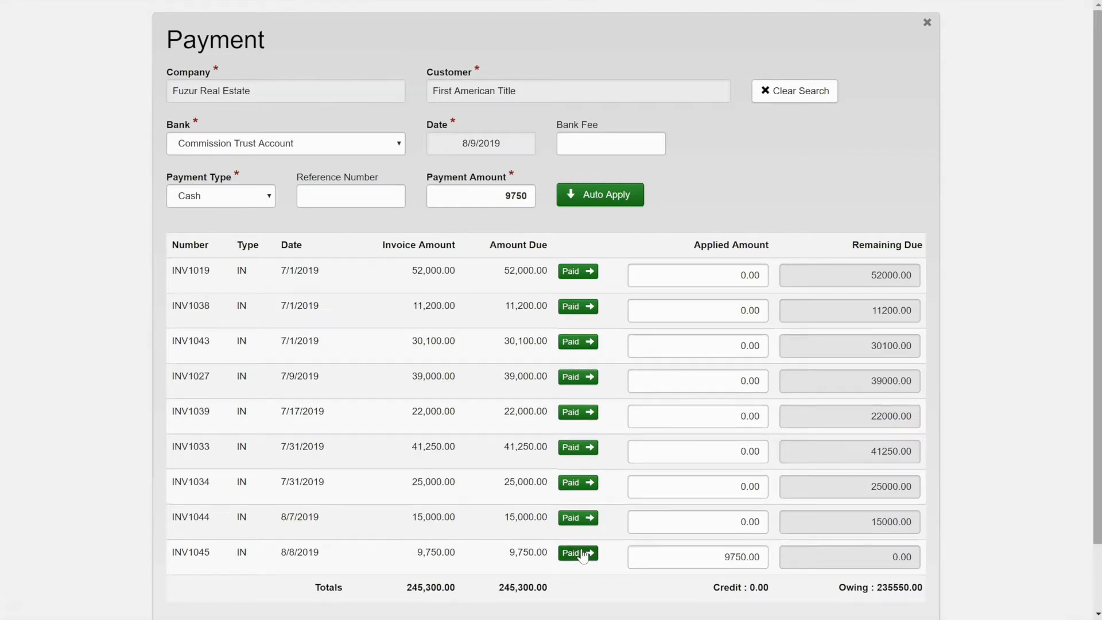
pyautogui.scroll(-2, 676, 519)
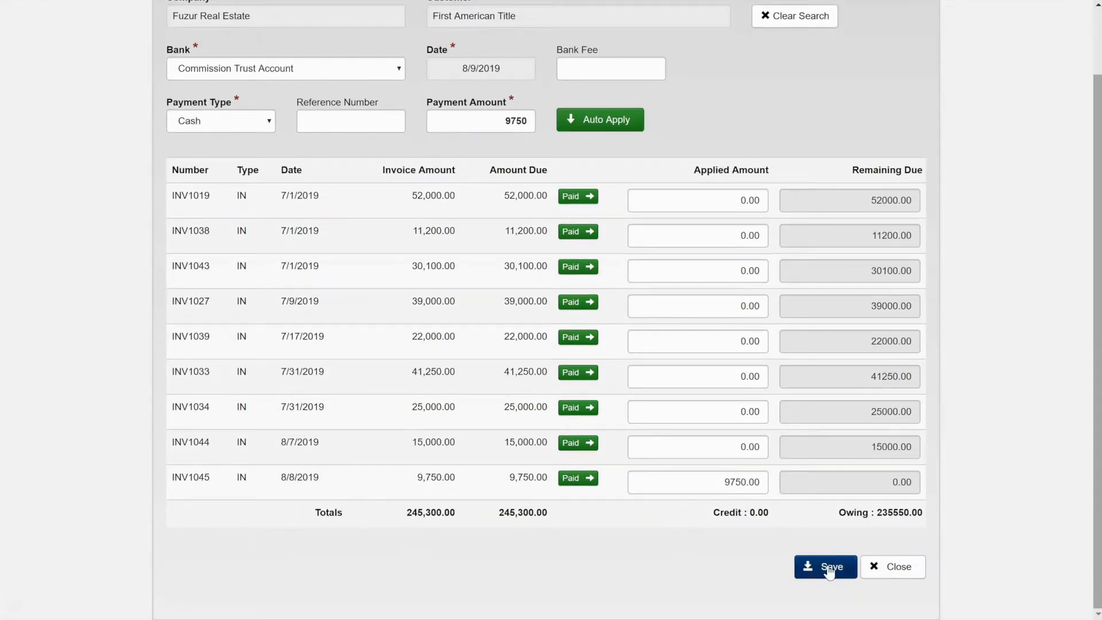
pyautogui.click(829, 568)
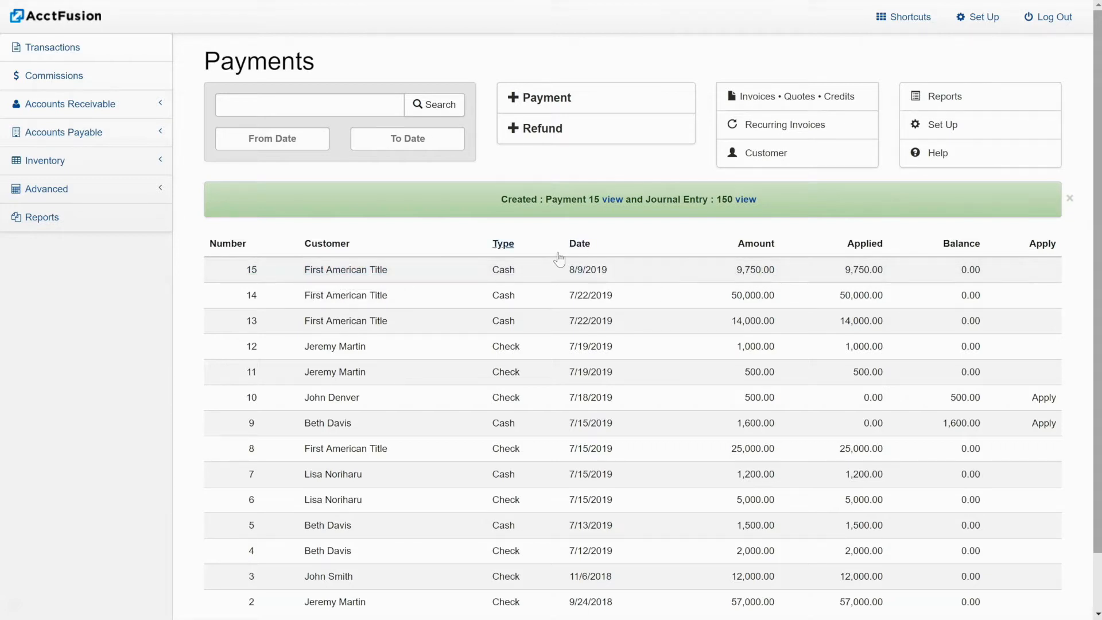
pyautogui.click(50, 55)
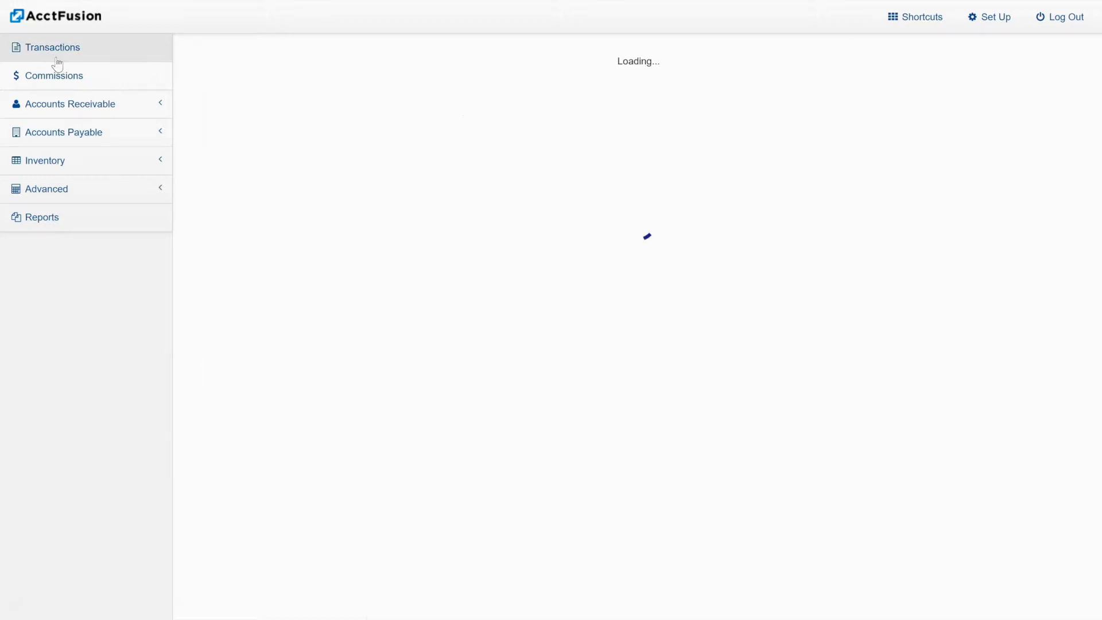
# - Apply the agent's overdue $25 invoice INV1022 against the 08/08/2019 commission
pyautogui.click(237, 358)
pyautogui.scroll(-1, 236, 362)
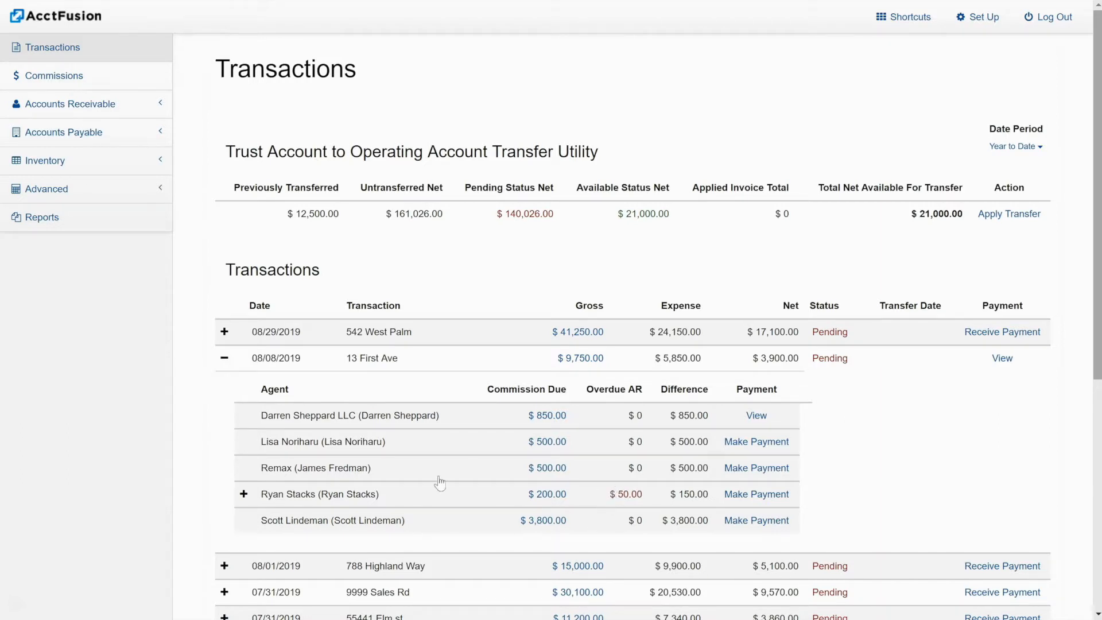
pyautogui.click(244, 494)
pyautogui.scroll(-1, 312, 481)
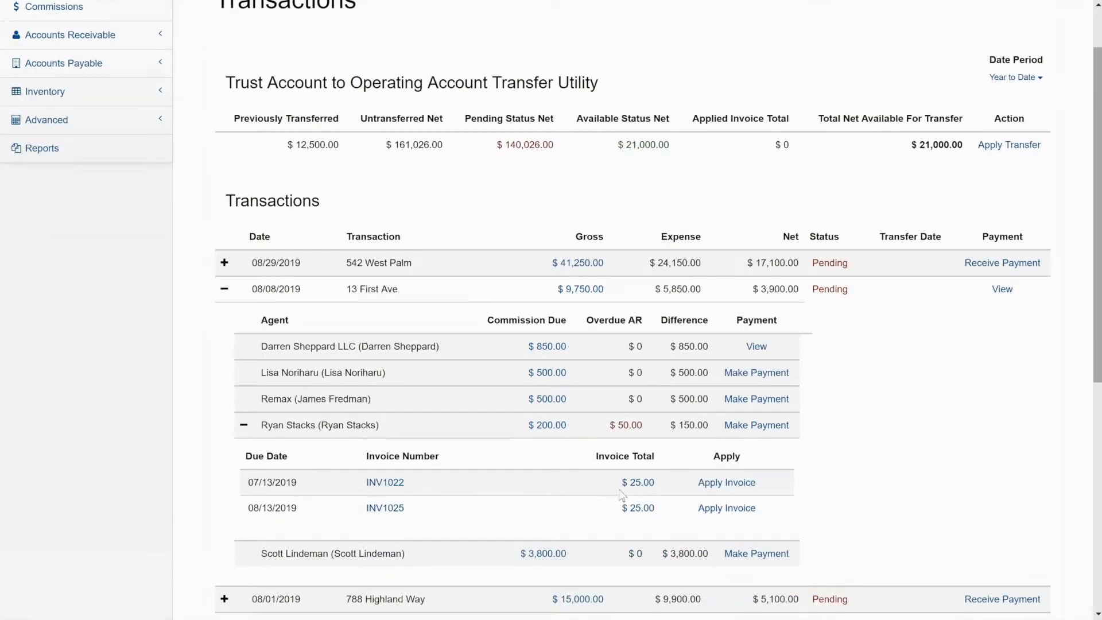
pyautogui.click(726, 482)
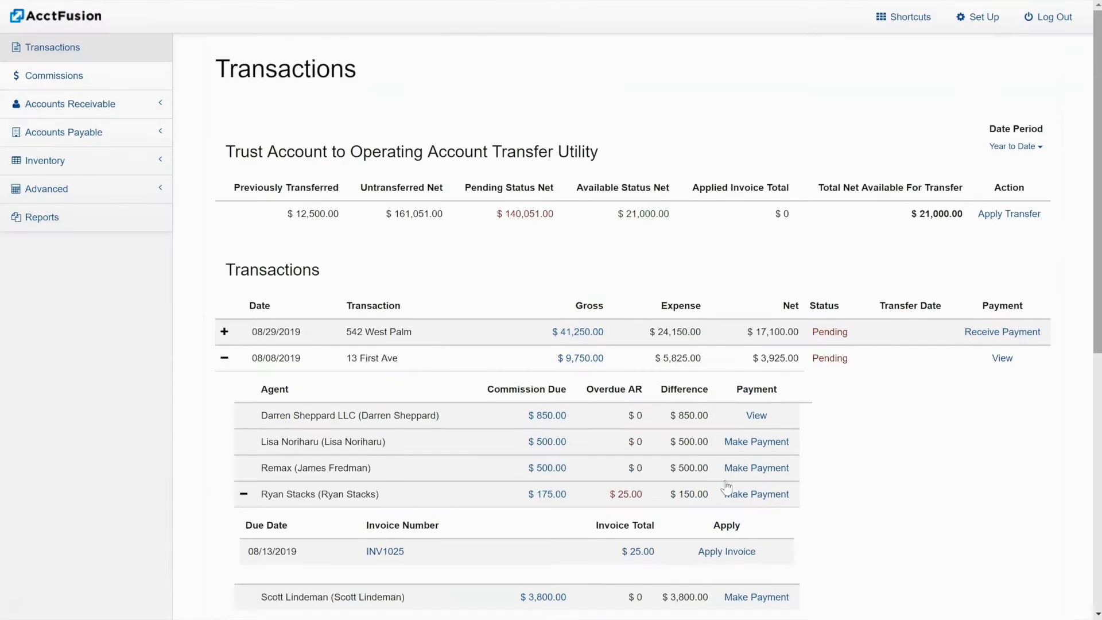
pyautogui.scroll(-1, 727, 487)
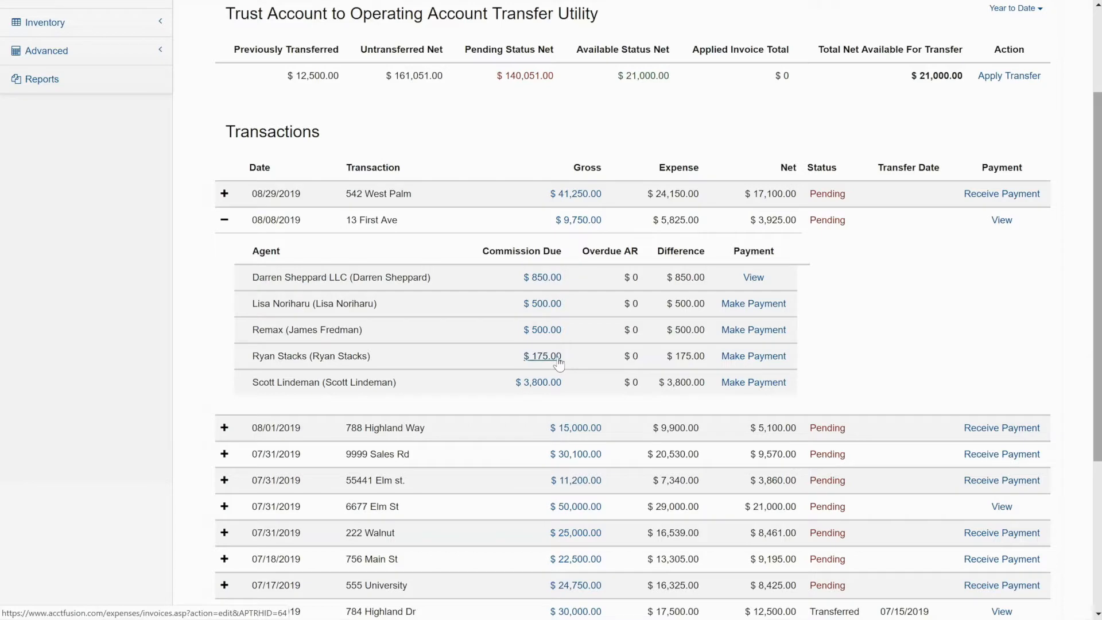
# - Pay the agent's $175.00 commission on c-19 by check, saving vendor payment 1014
pyautogui.click(763, 356)
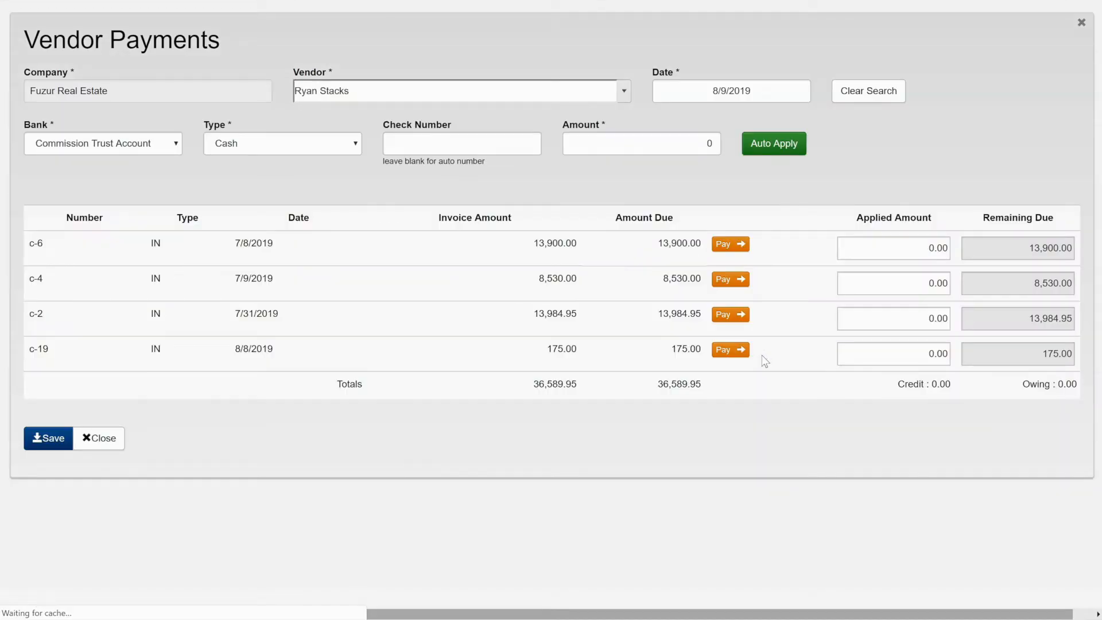
pyautogui.click(336, 144)
pyautogui.click(256, 189)
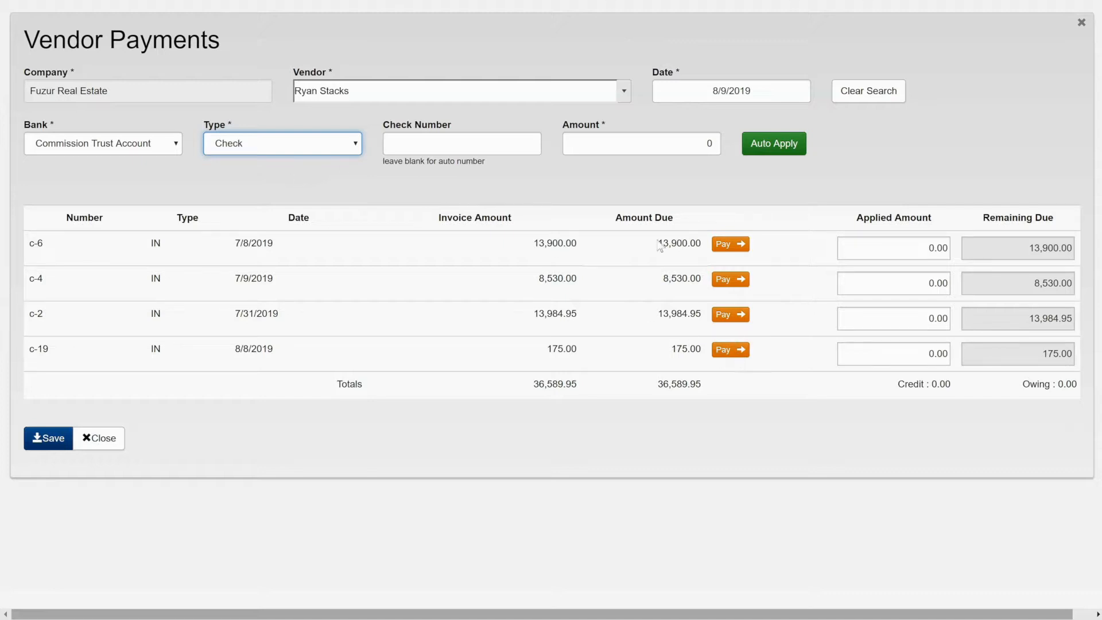
pyautogui.click(736, 353)
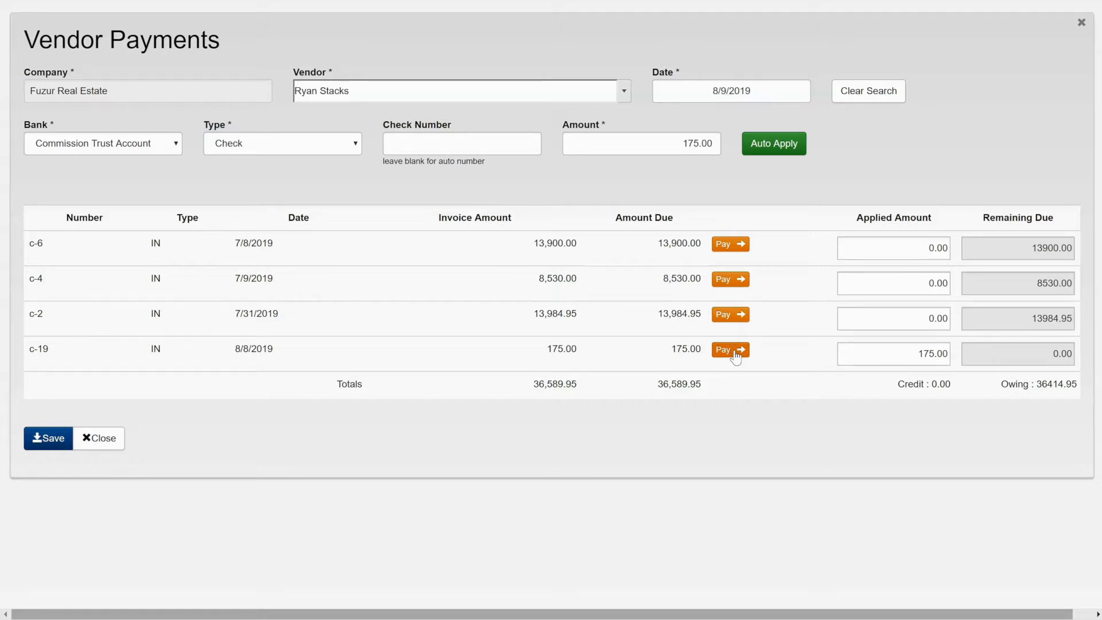
pyautogui.click(51, 443)
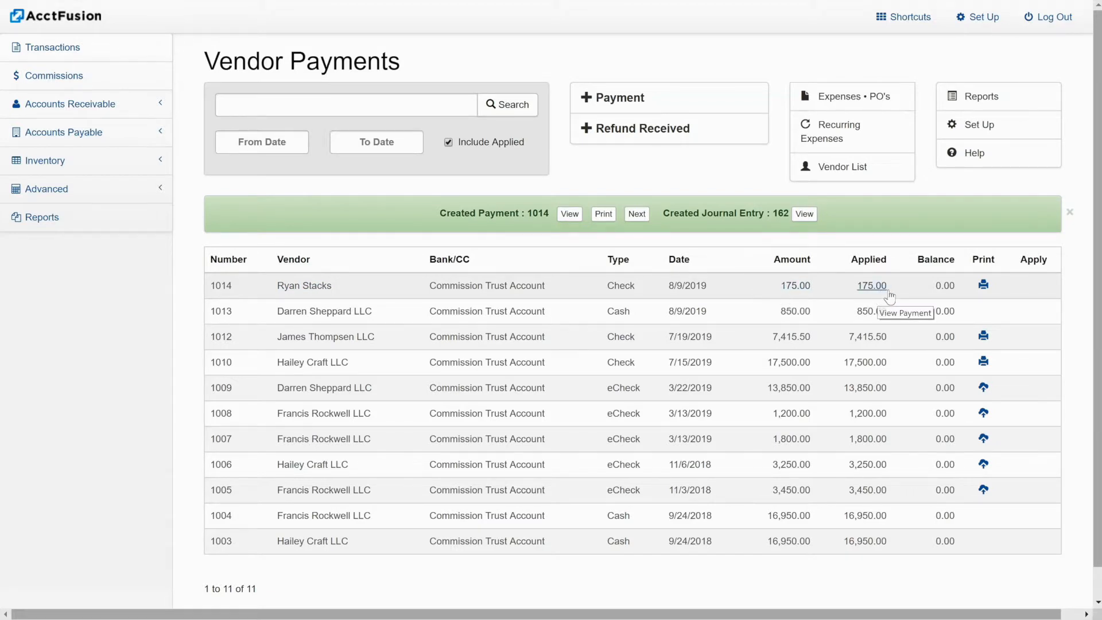
# - Preview the $175.00 check for payment 1014, cancel printing, and return to Transactions
pyautogui.click(985, 287)
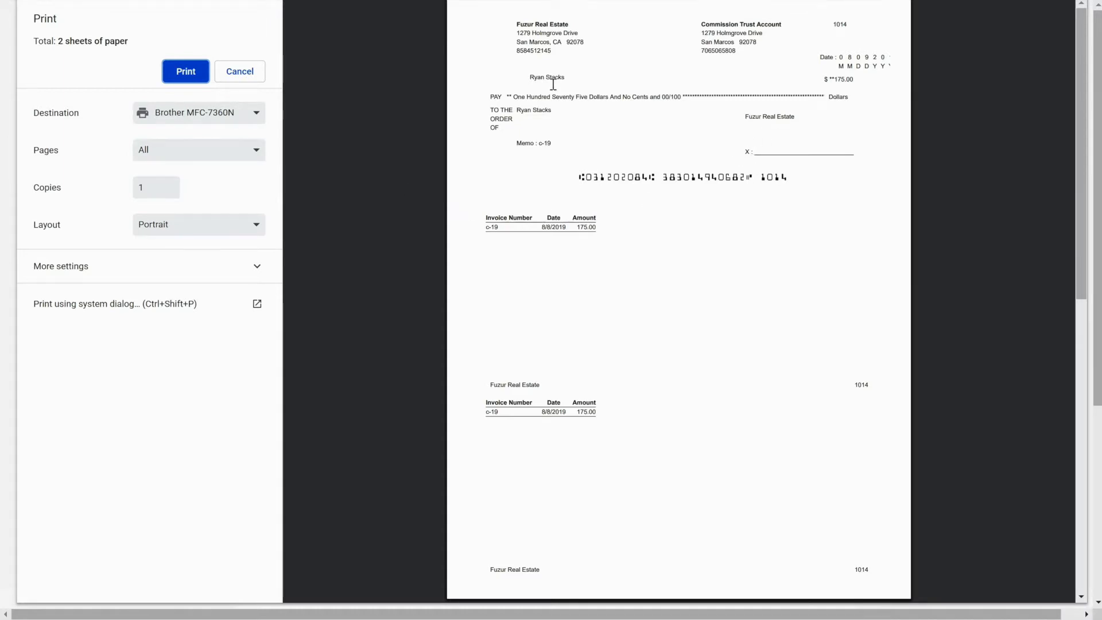
pyautogui.click(239, 78)
pyautogui.click(56, 48)
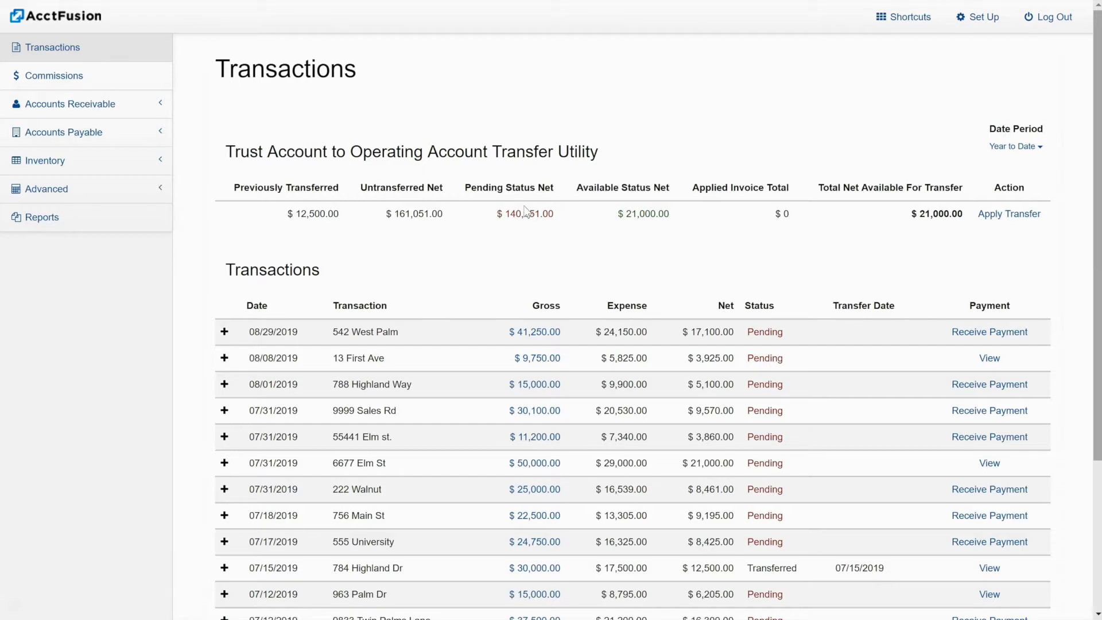
# - Transfer the $21,000.00 net available from the trust account to the operating account
pyautogui.click(996, 213)
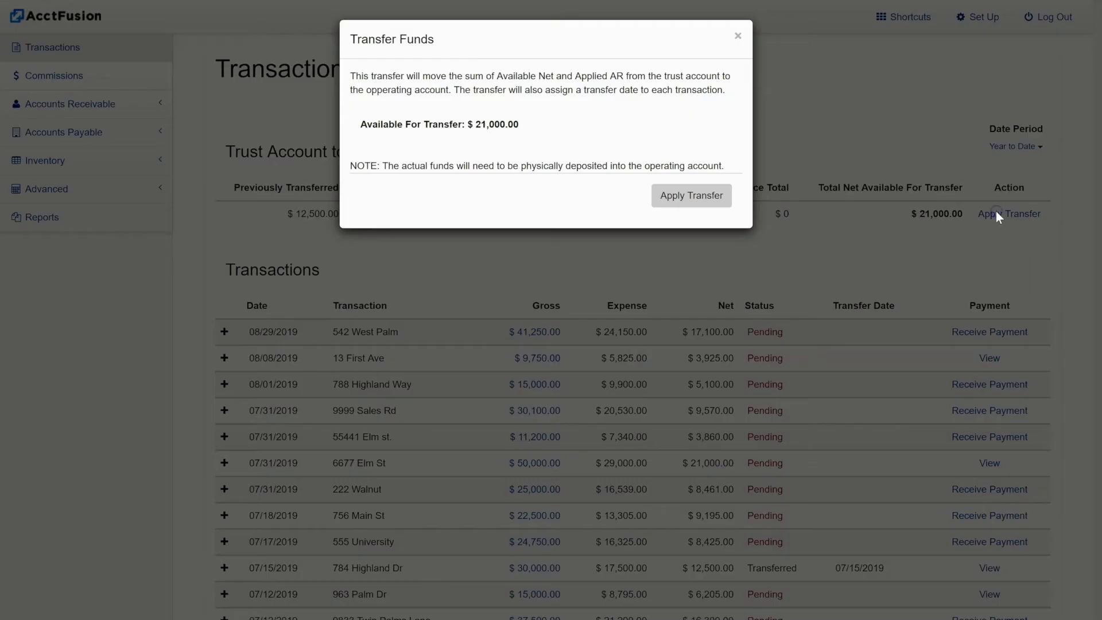
pyautogui.click(673, 194)
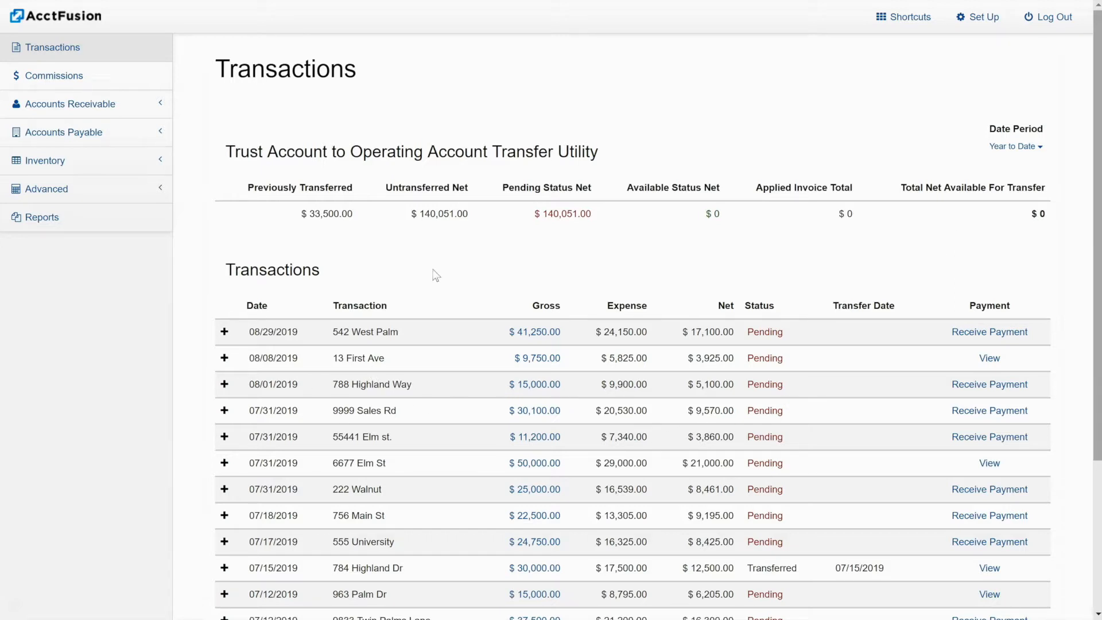
pyautogui.click(77, 109)
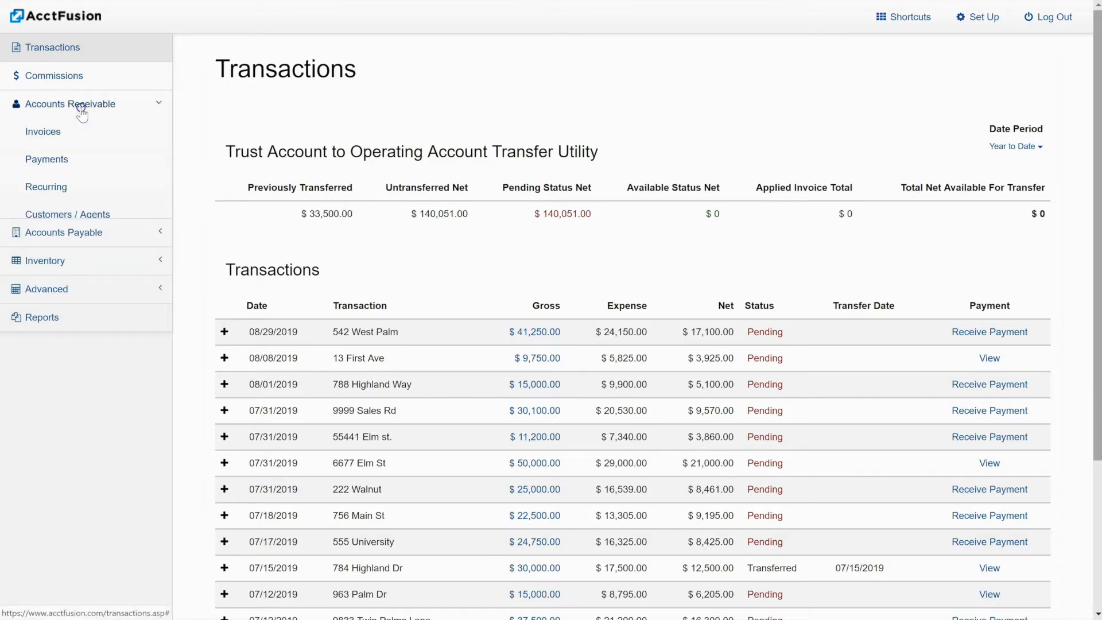
# - Start a new invoice for the agent customer and mark it recurring
pyautogui.click(43, 132)
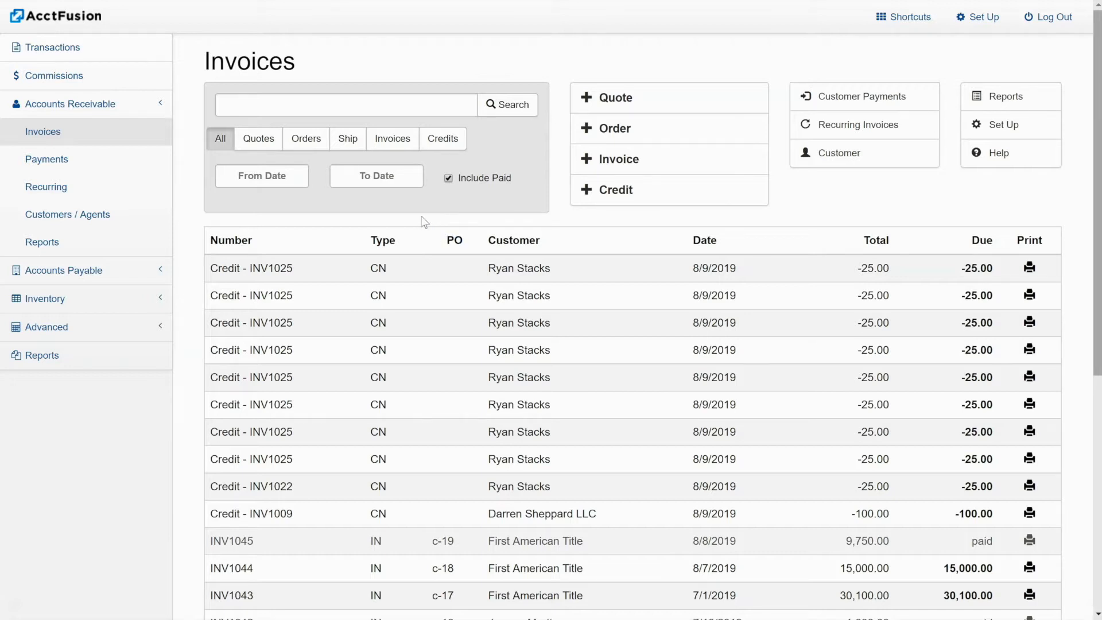
pyautogui.click(612, 156)
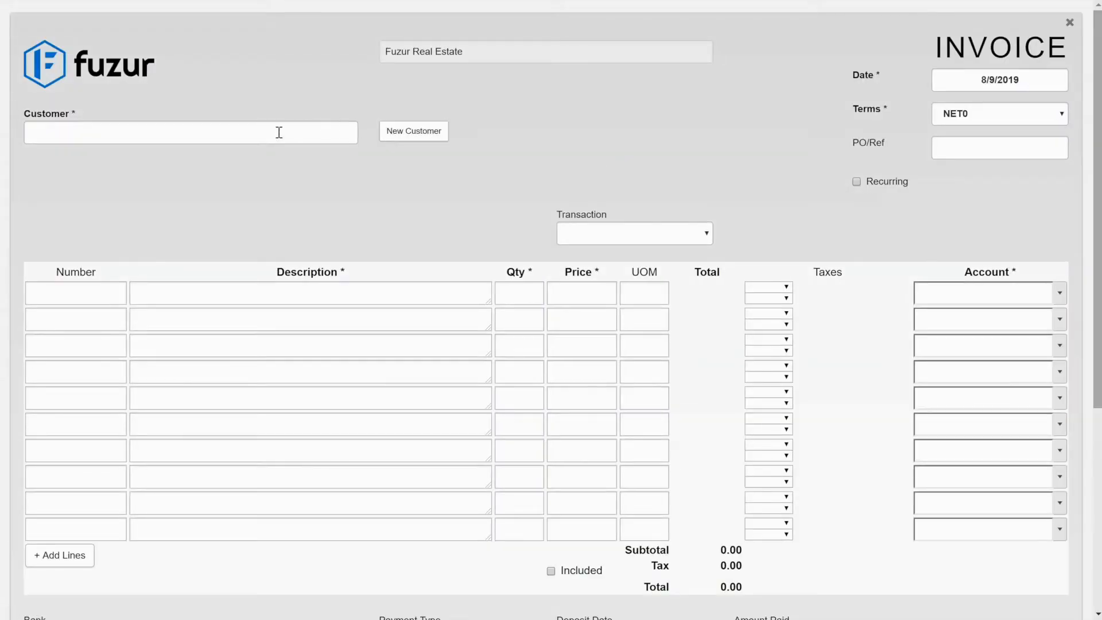
pyautogui.click(250, 137)
pyautogui.write('Beth')
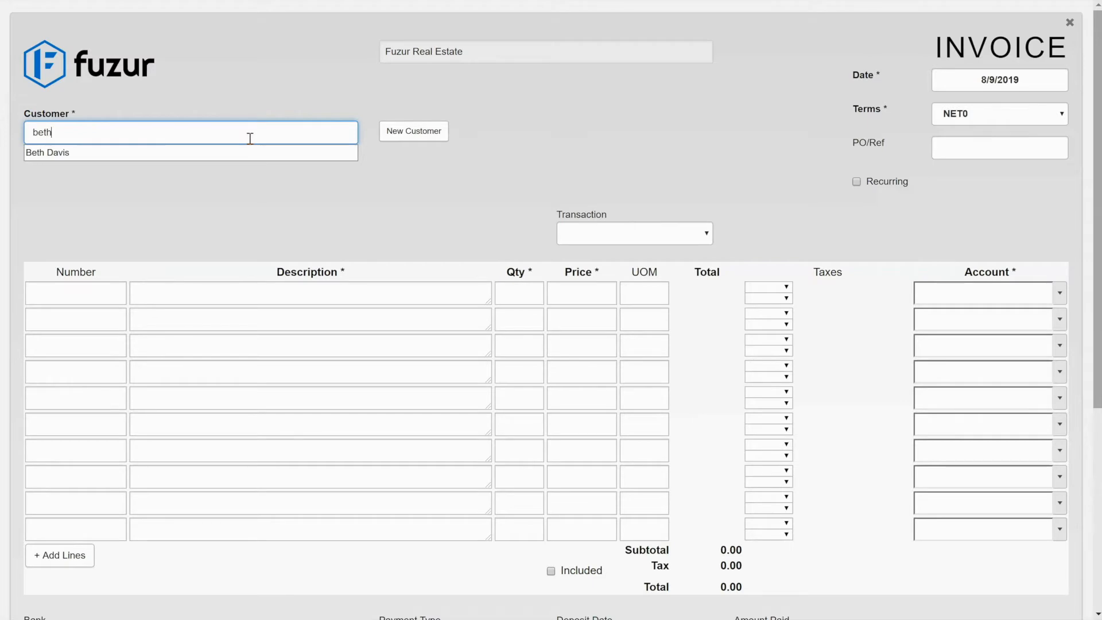
pyautogui.click(112, 150)
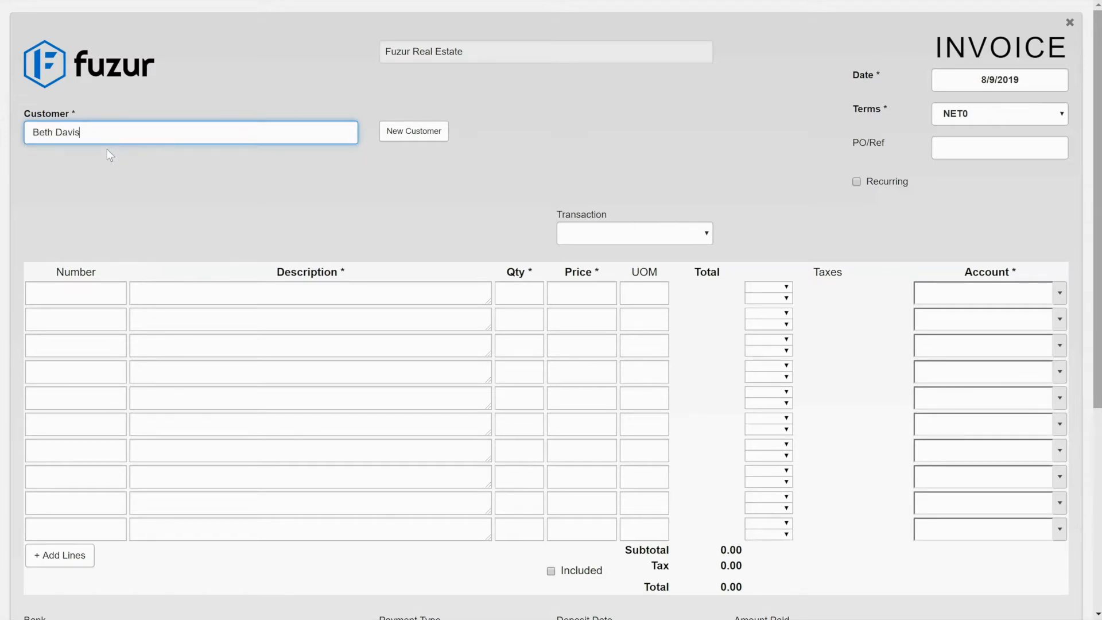
pyautogui.click(857, 182)
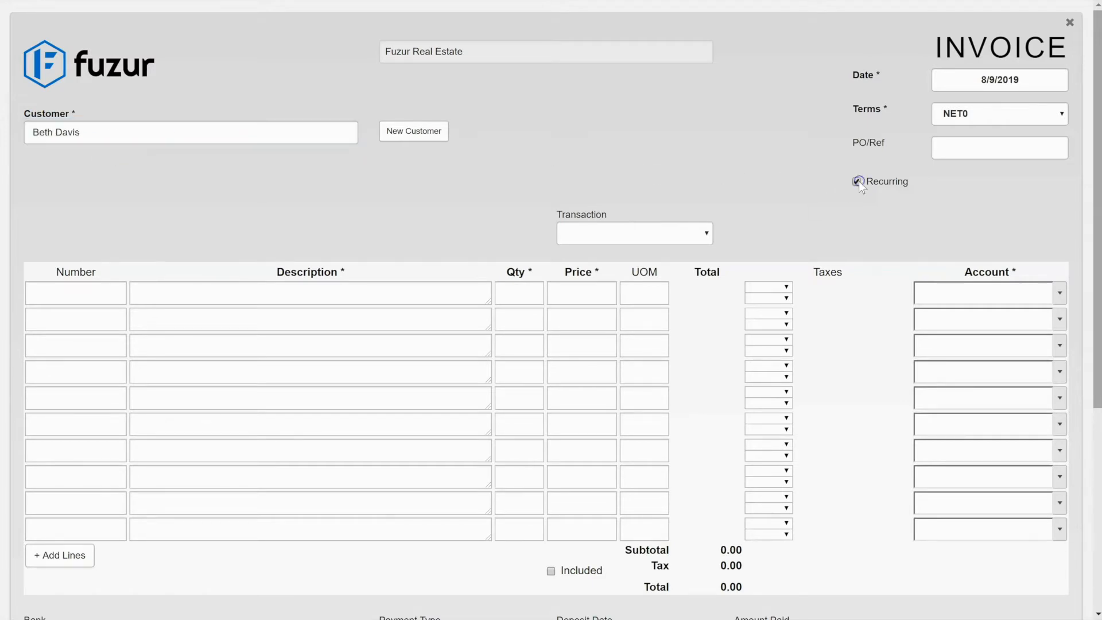
# - Add a DF Desk Fee line with quantity 1 at 25.00
pyautogui.click(589, 237)
pyautogui.click(446, 205)
pyautogui.click(73, 292)
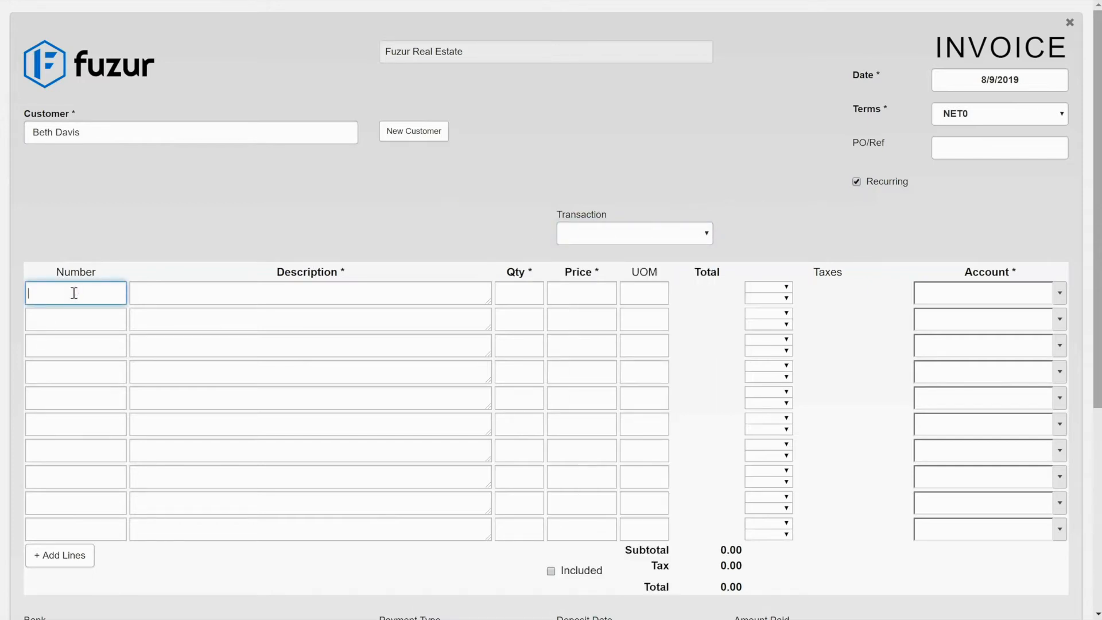
pyautogui.write('df')
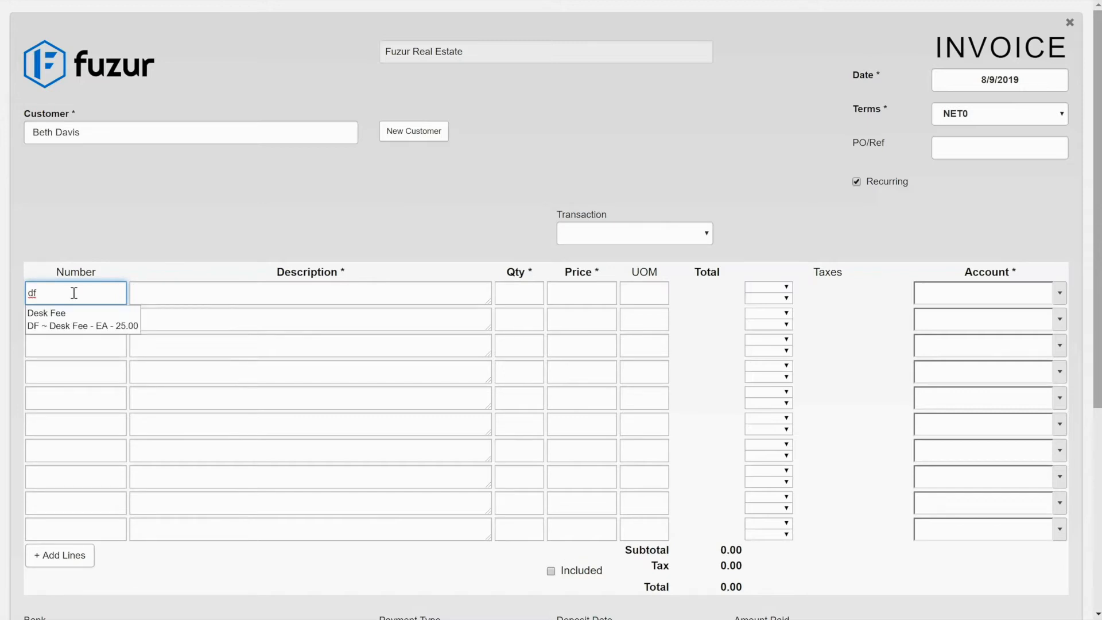
pyautogui.click(62, 324)
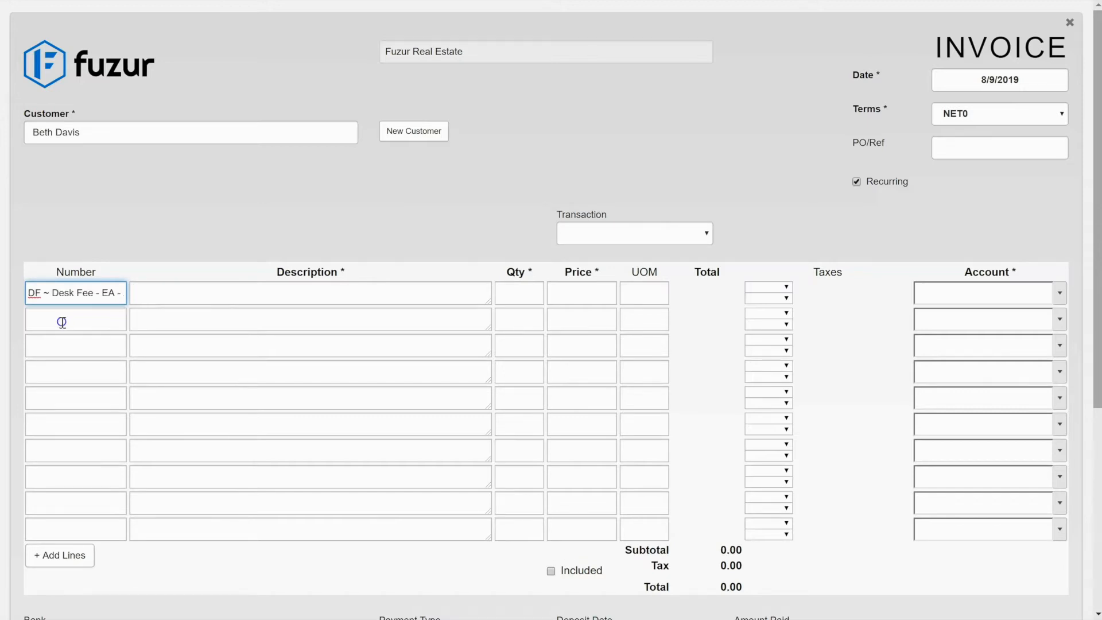
pyautogui.click(165, 292)
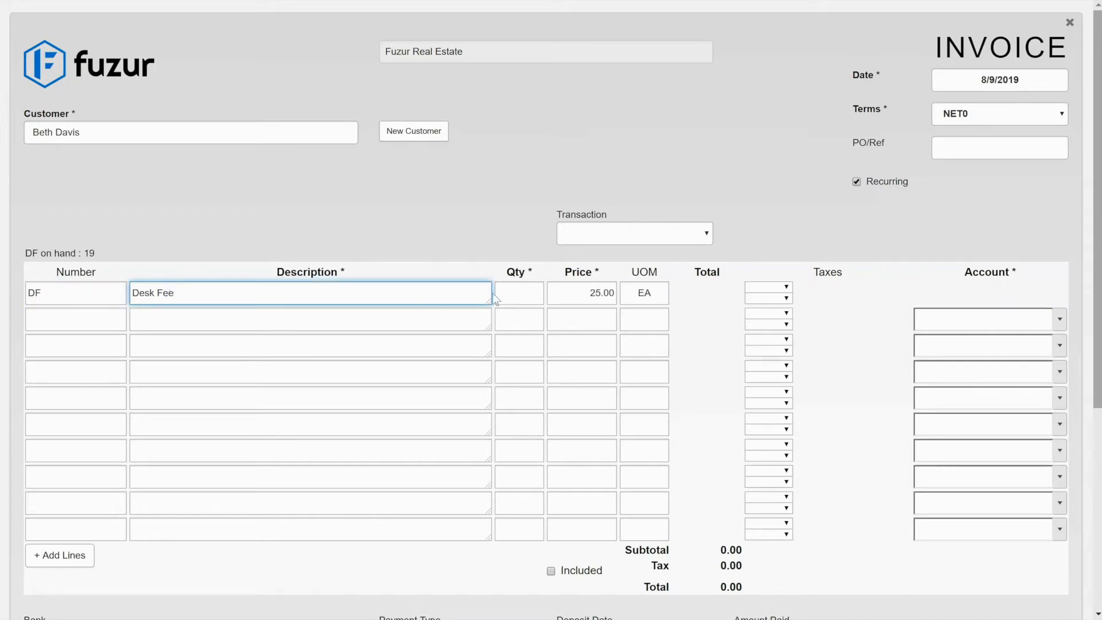
pyautogui.click(529, 291)
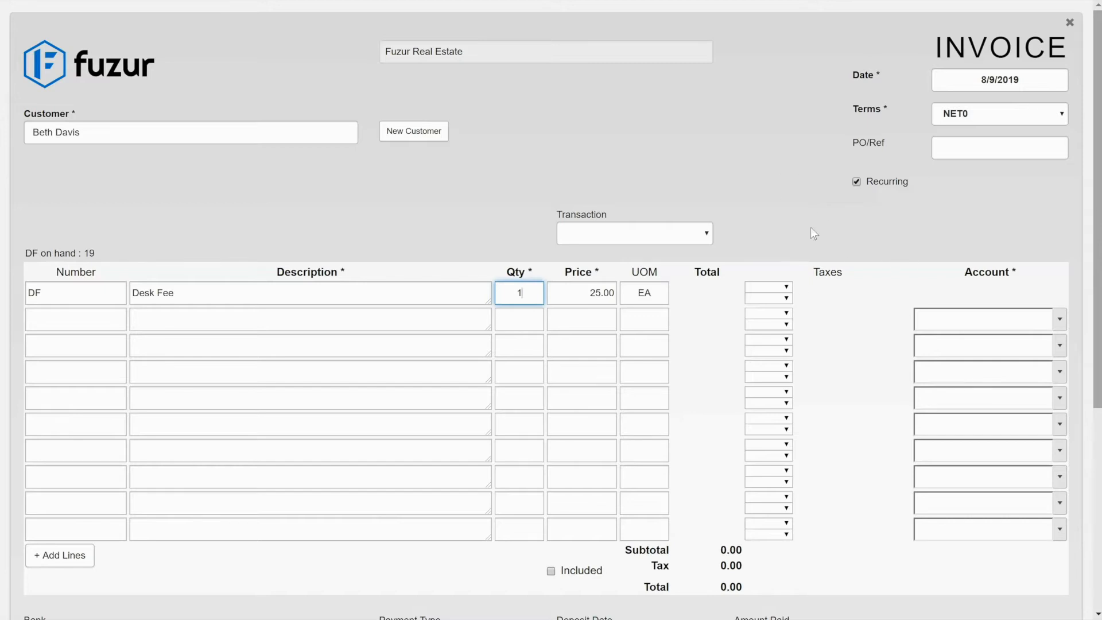
pyautogui.click(709, 343)
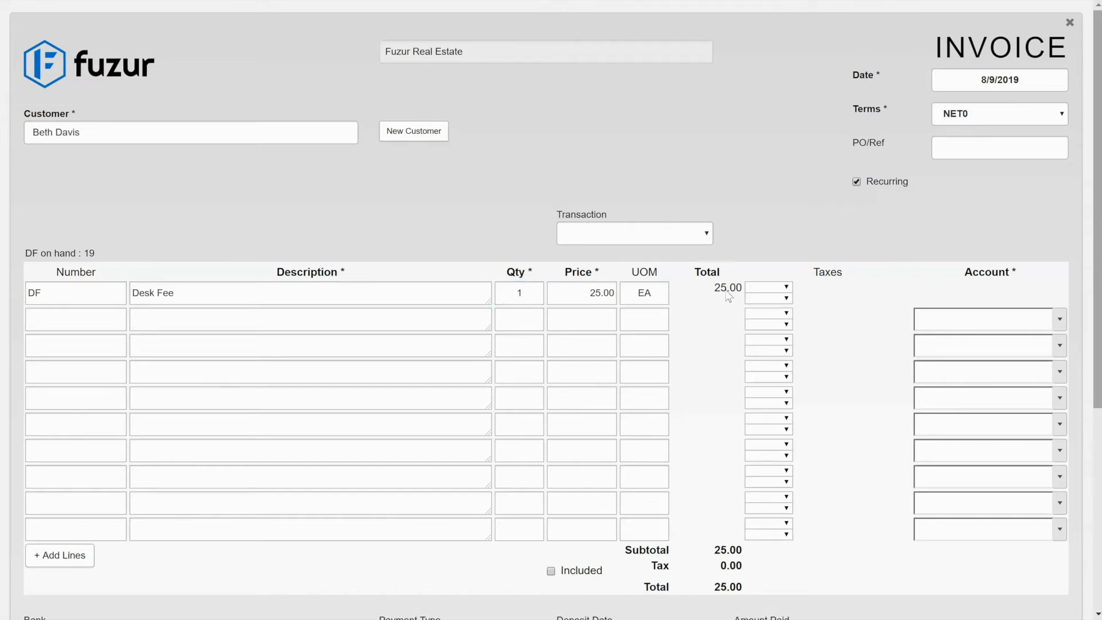
pyautogui.scroll(-2, 738, 370)
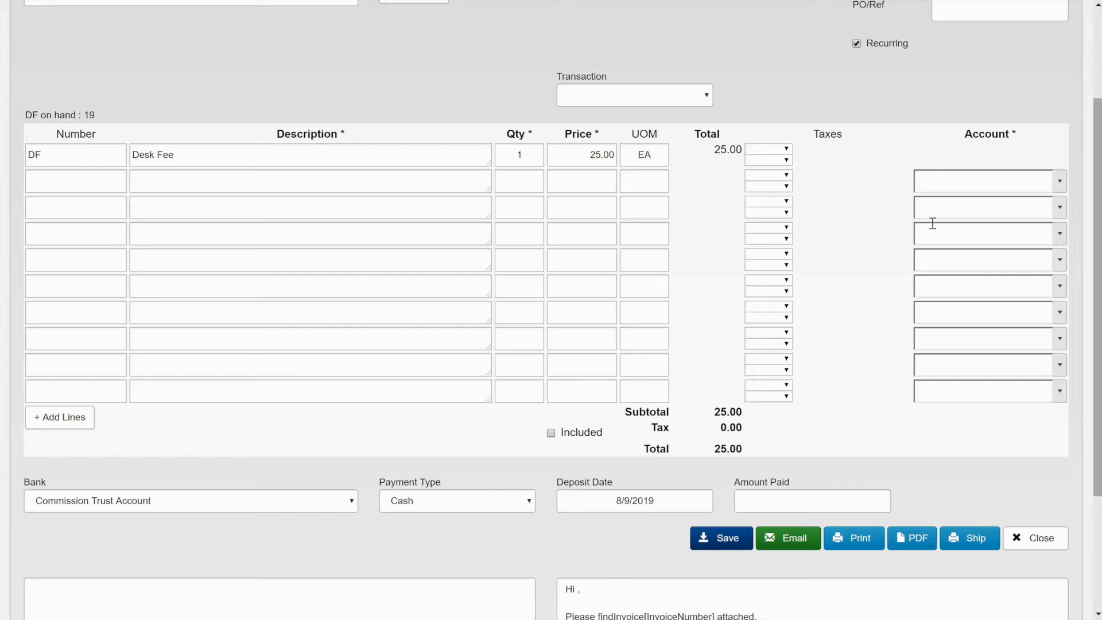
# - Look through the line account list, leaving the account unchanged
pyautogui.click(1060, 183)
pyautogui.scroll(-1, 1009, 368)
pyautogui.scroll(-6, 1009, 368)
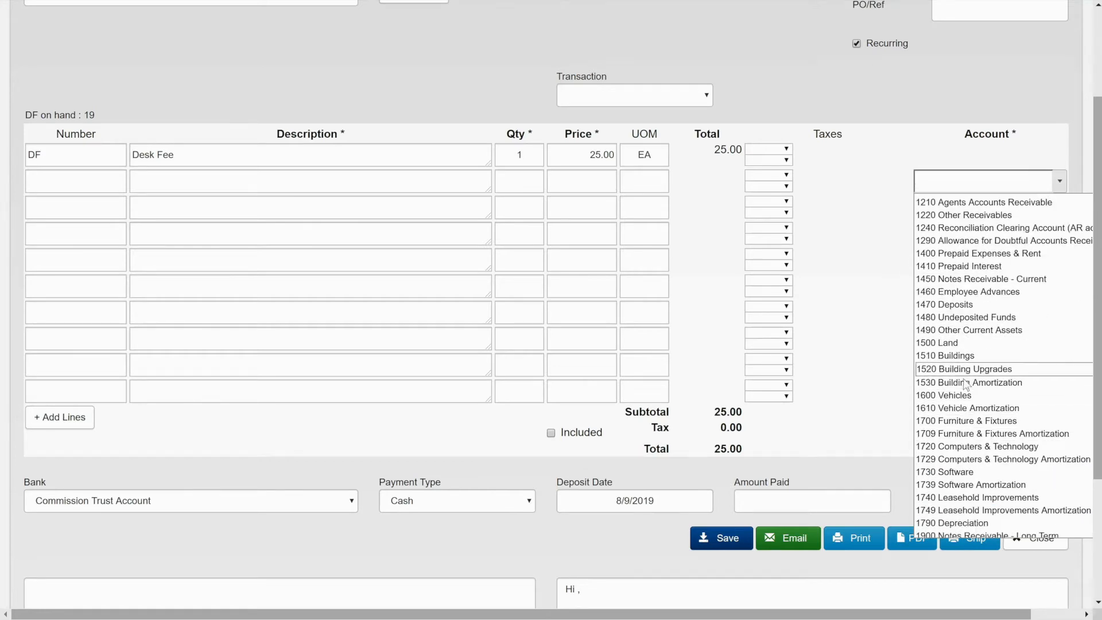
pyautogui.scroll(2, 976, 344)
pyautogui.click(850, 232)
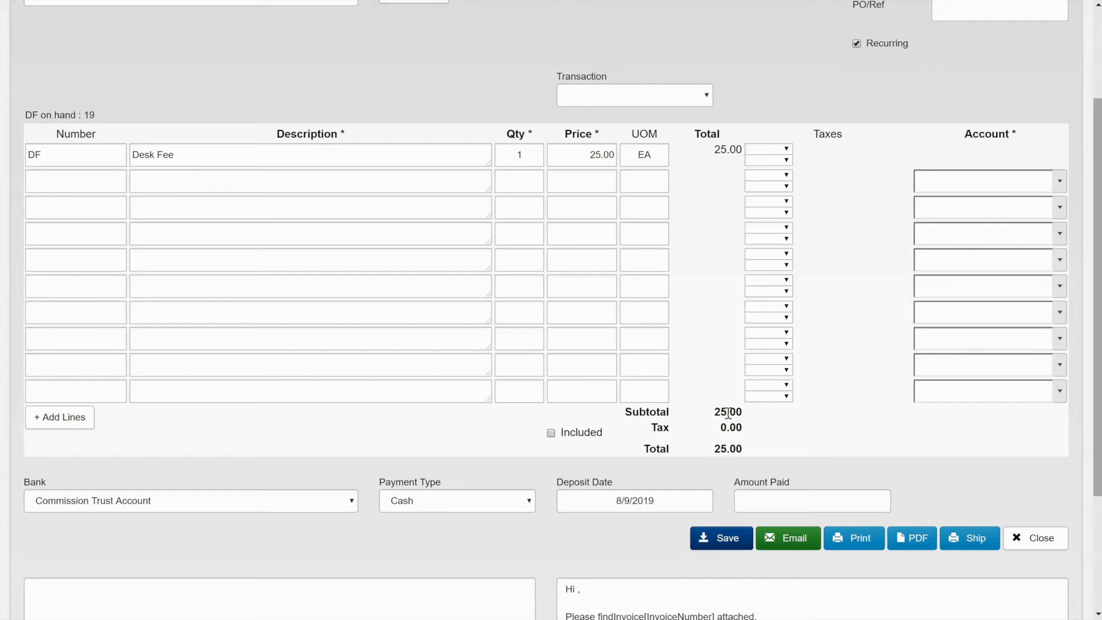
# - Apply tax code M-1 to the Desk Fee line, keeping tax added on top of the price
pyautogui.click(784, 150)
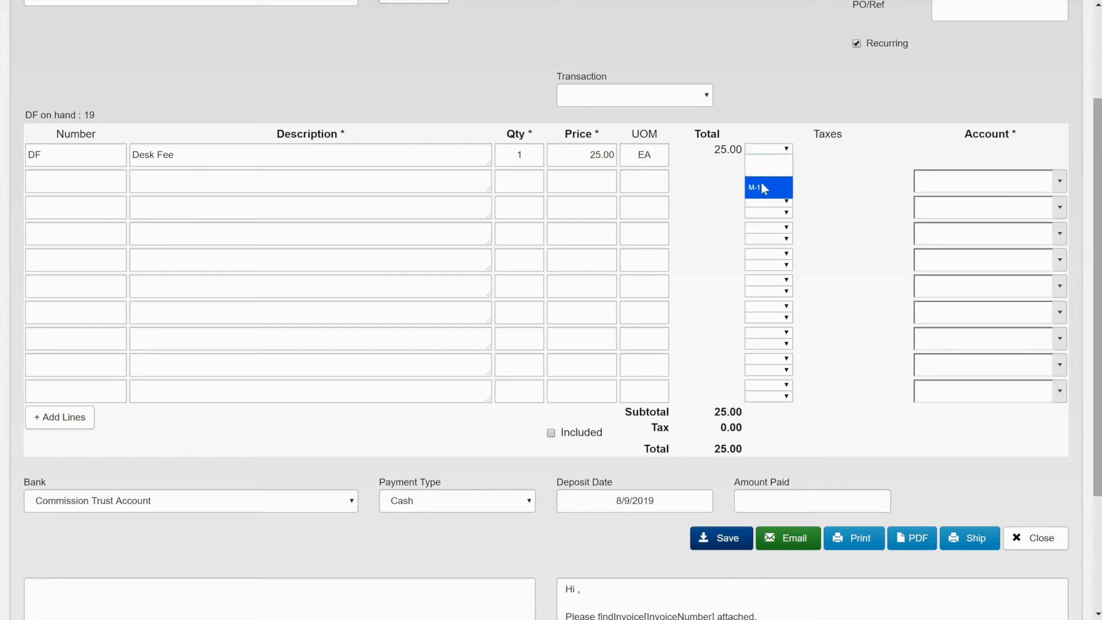
pyautogui.click(711, 308)
pyautogui.click(787, 150)
pyautogui.click(770, 184)
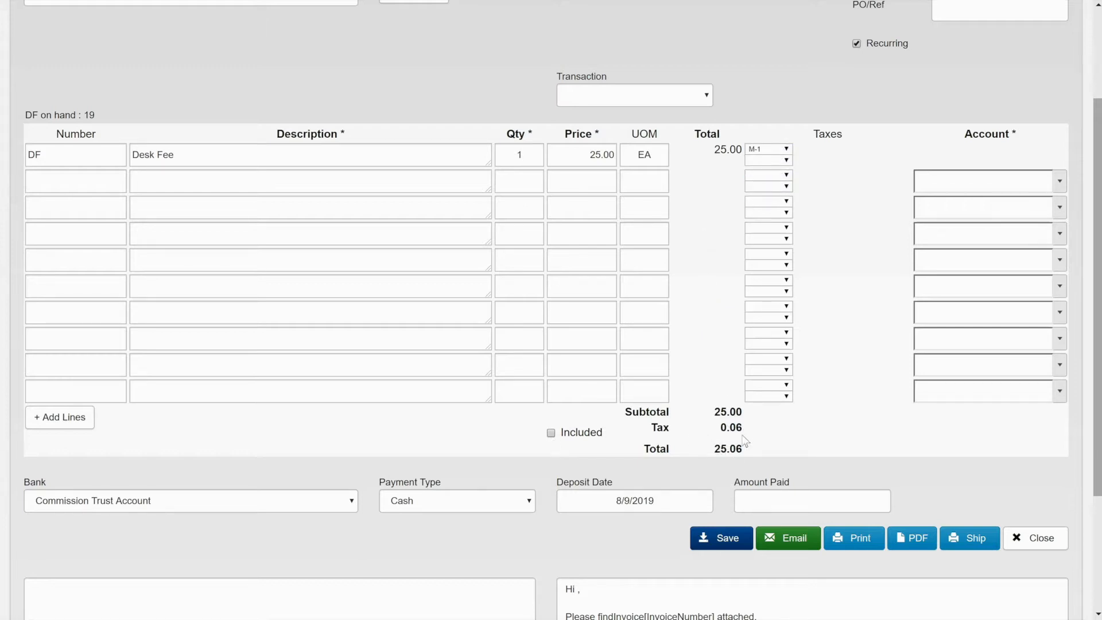
pyautogui.click(551, 433)
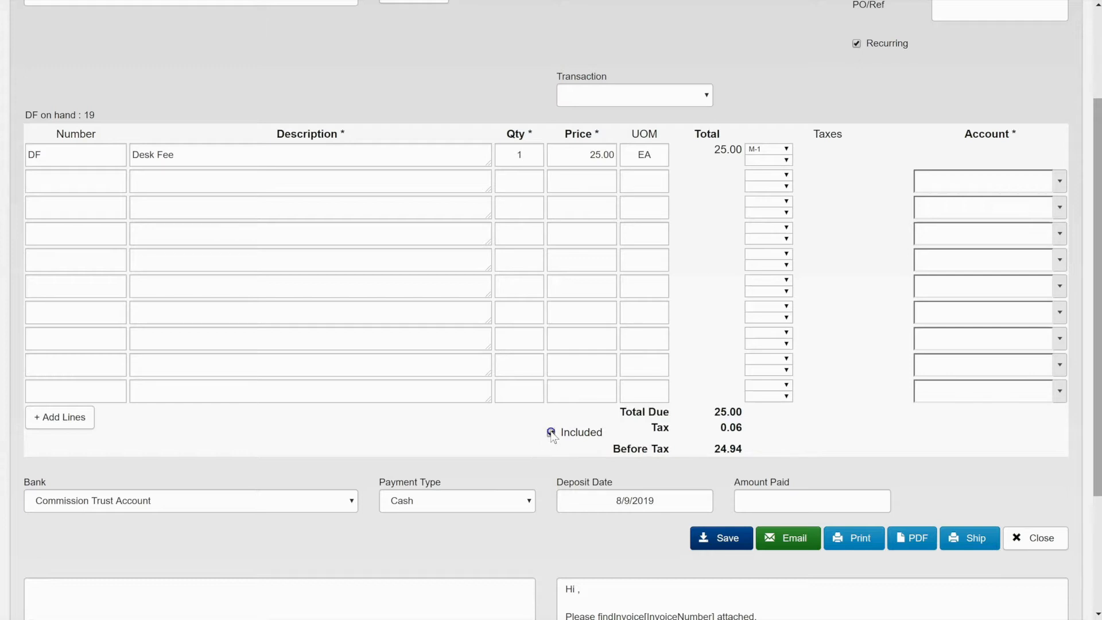
pyautogui.click(551, 433)
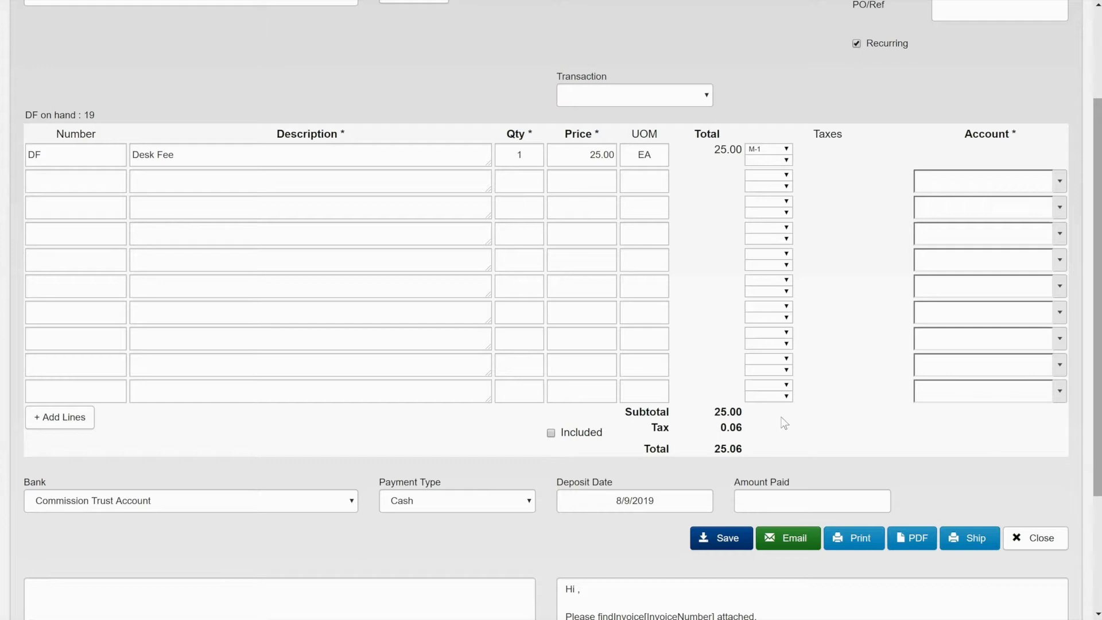
pyautogui.scroll(-1, 783, 423)
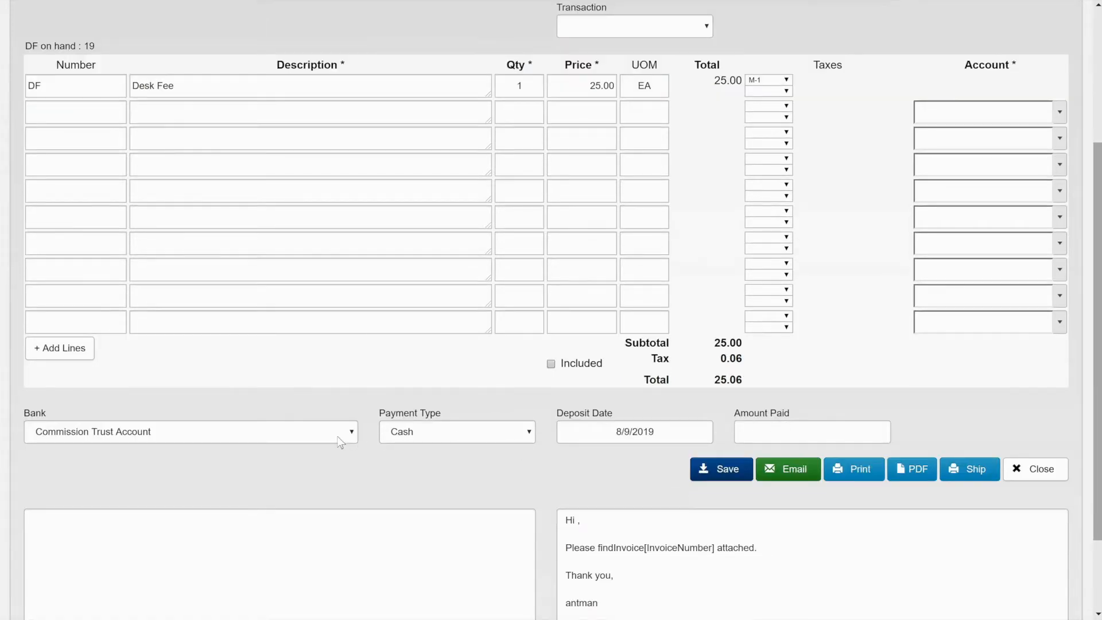
pyautogui.scroll(2, 336, 439)
pyautogui.scroll(-2, 336, 439)
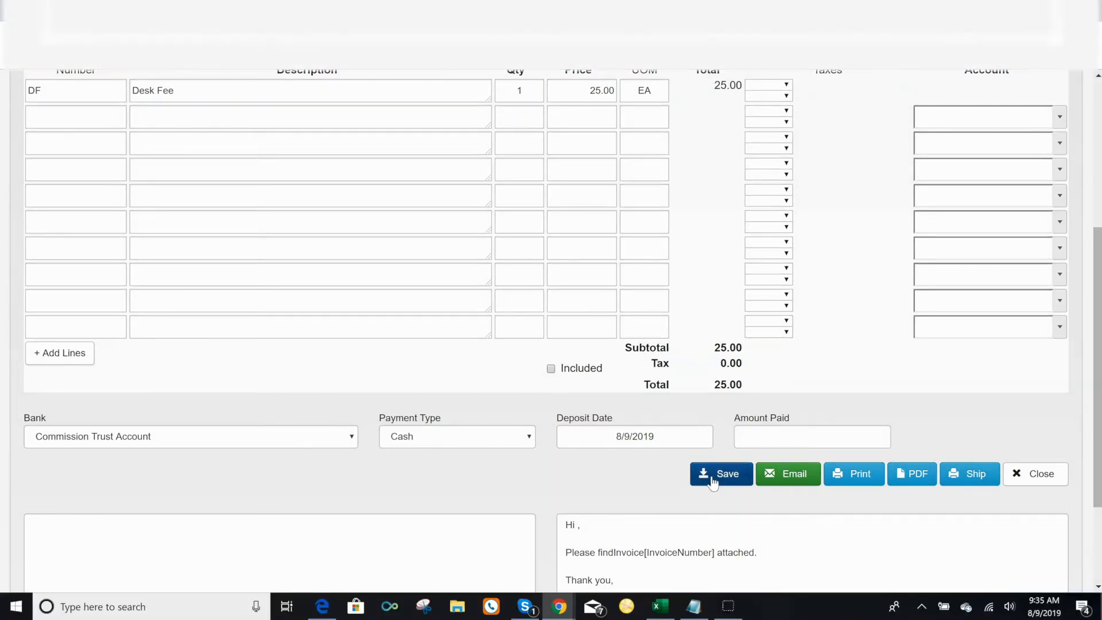
# - Save INV1047 for 25.00 without tax, preview its printout, then close it
pyautogui.click(714, 478)
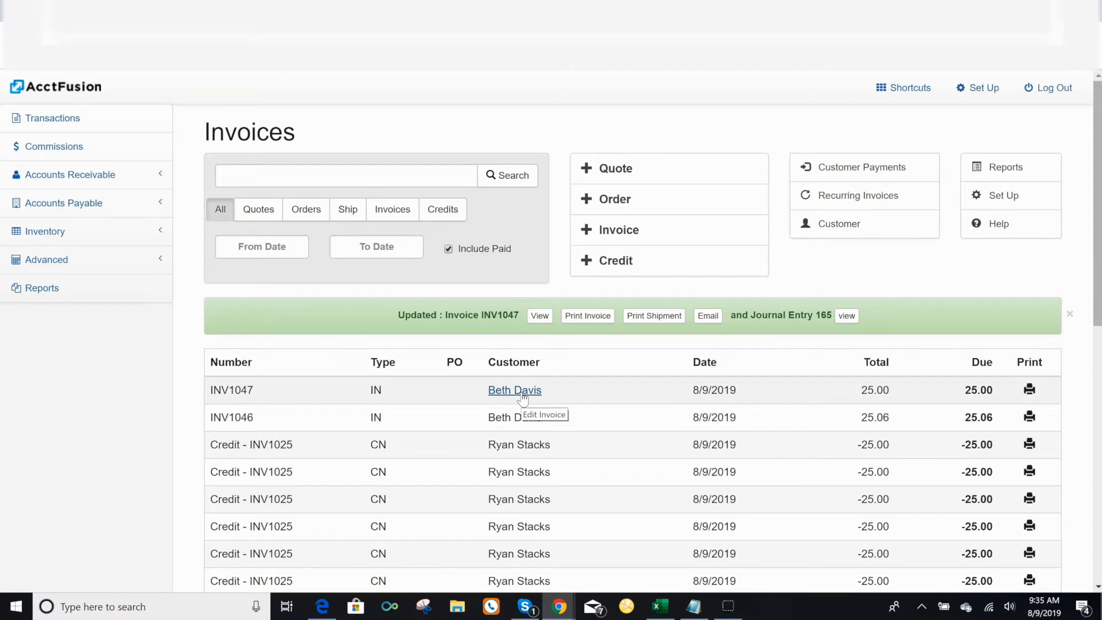
pyautogui.click(1029, 389)
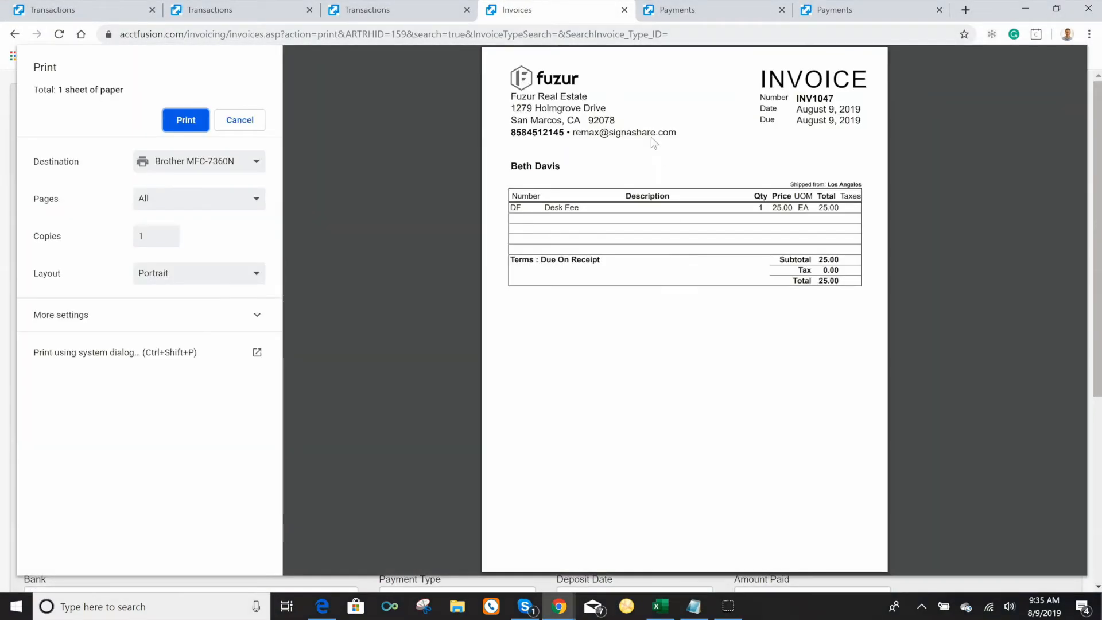
pyautogui.click(239, 120)
pyautogui.scroll(-3, 577, 250)
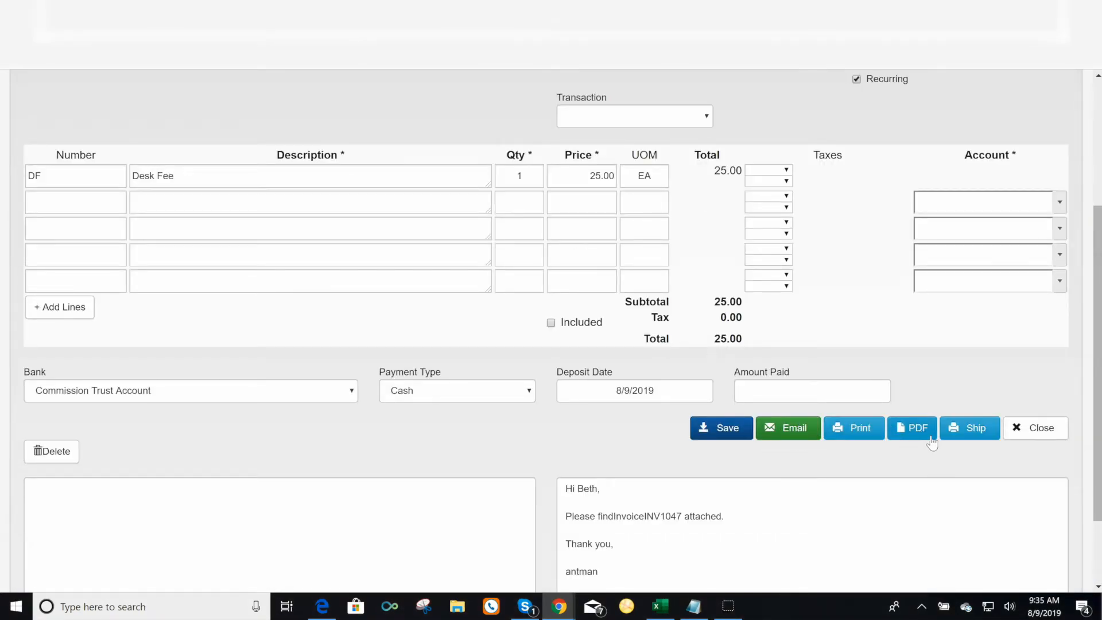
pyautogui.scroll(4, 832, 398)
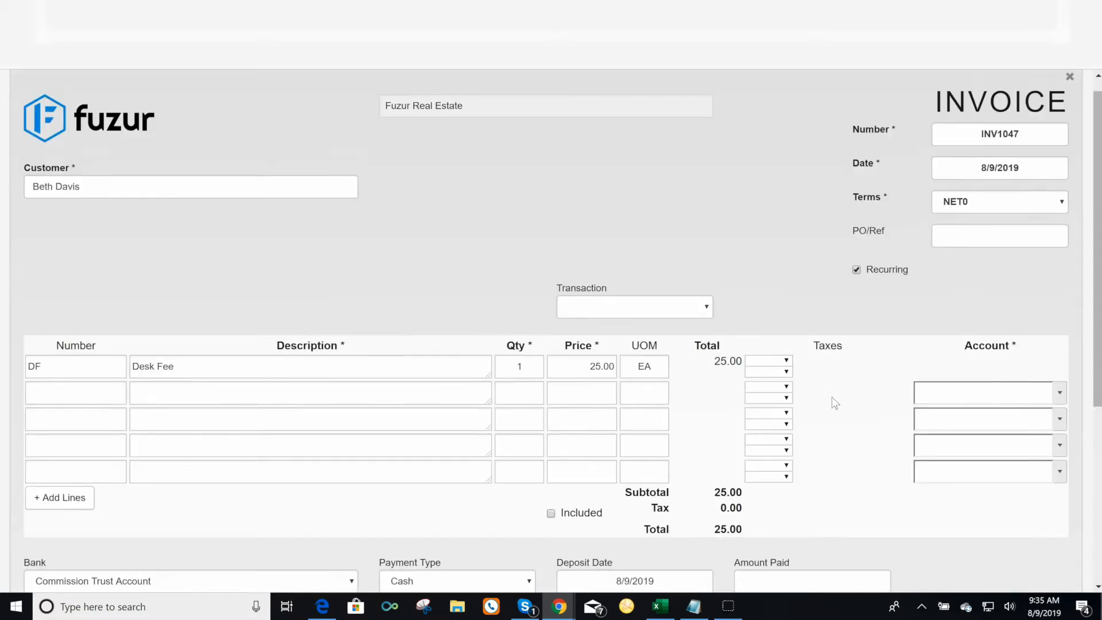
pyautogui.click(1071, 94)
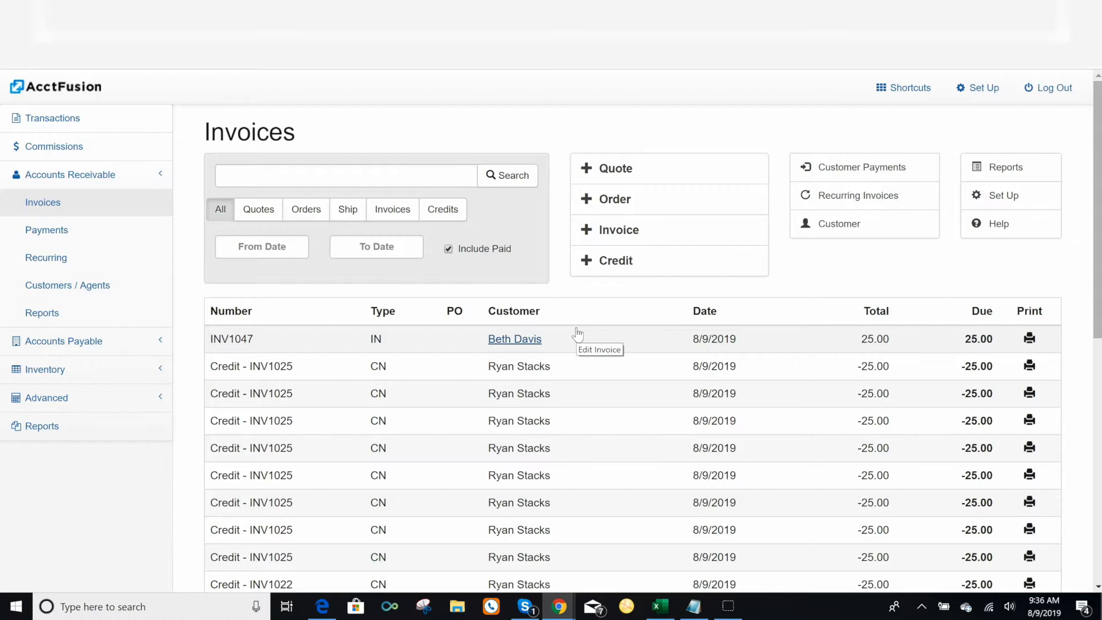
# - Generate only the agent's recurring invoice, excluding INV1026, INV1025 and INV1024, creating INV1048 dated 9/9/2019
pyautogui.click(906, 199)
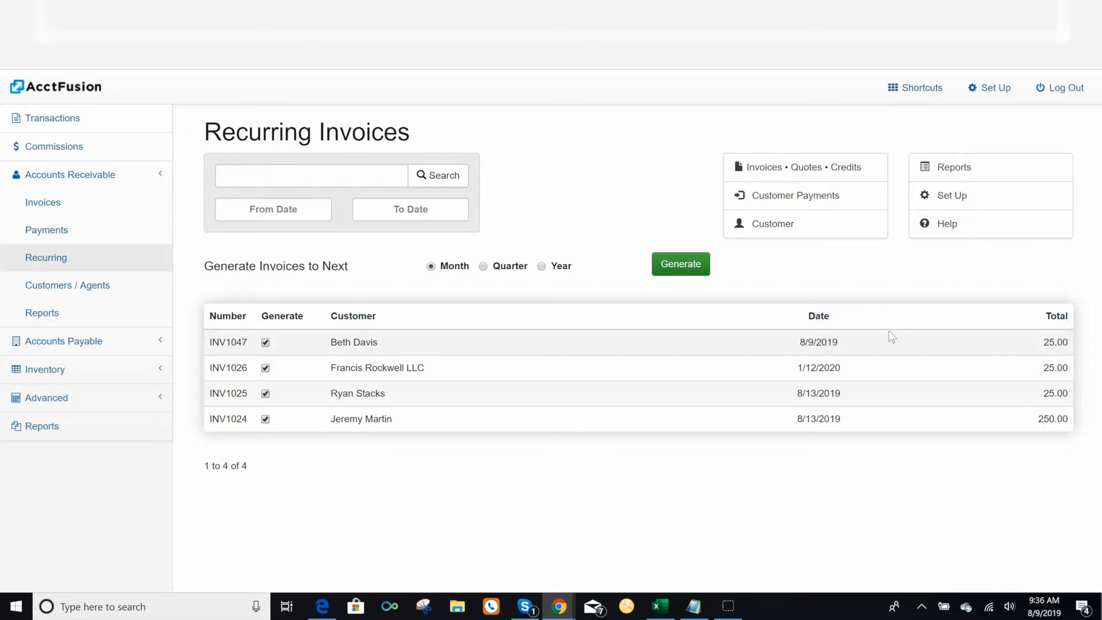
pyautogui.click(265, 369)
pyautogui.click(266, 395)
pyautogui.click(266, 419)
pyautogui.click(695, 272)
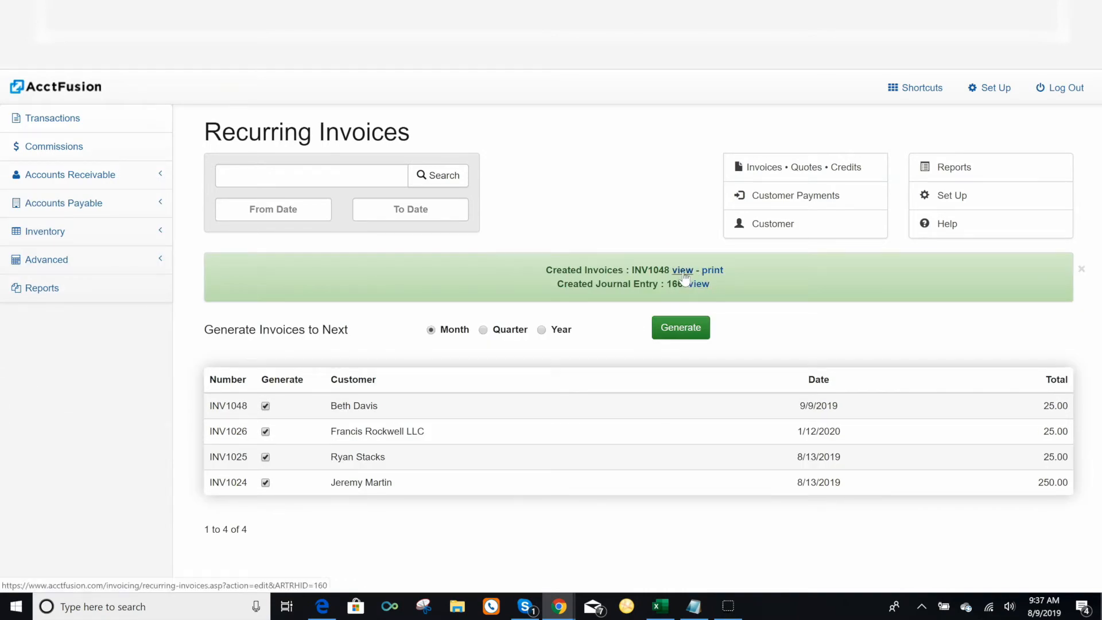
pyautogui.click(89, 179)
pyautogui.click(49, 206)
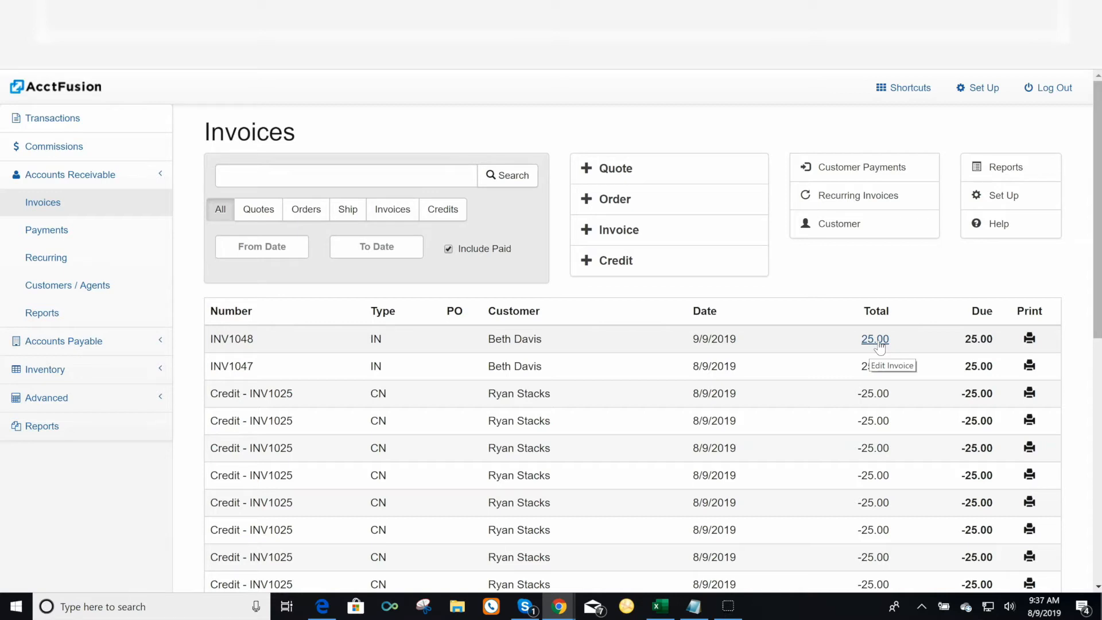
# - Check Payments, open and discard a blank expense, then display the ten-vendor list with balances
pyautogui.click(57, 231)
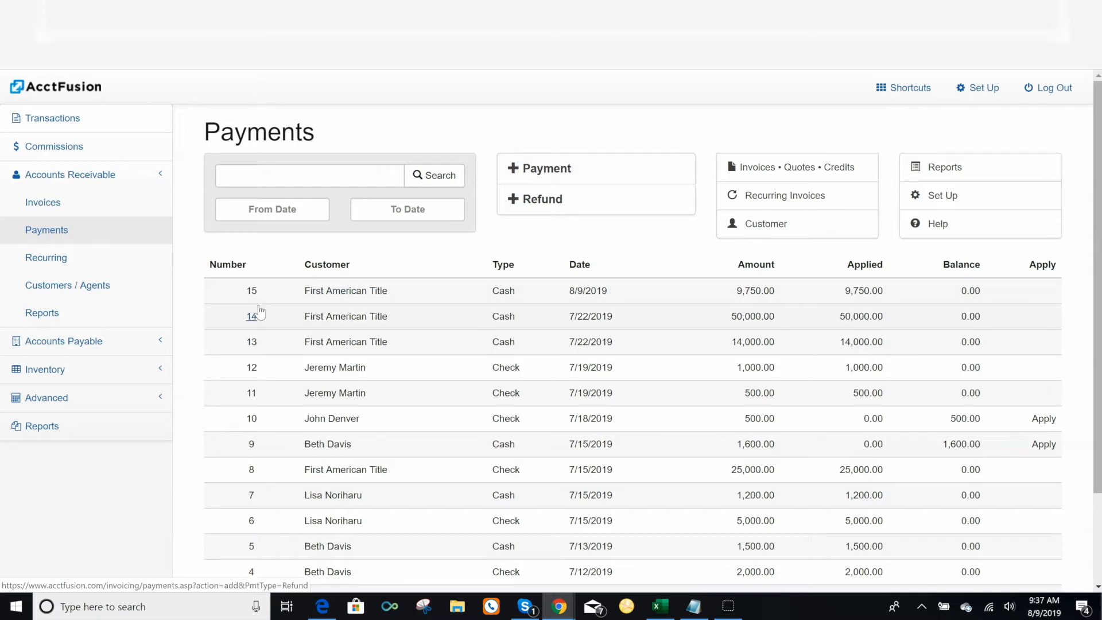
pyautogui.click(76, 344)
pyautogui.click(60, 233)
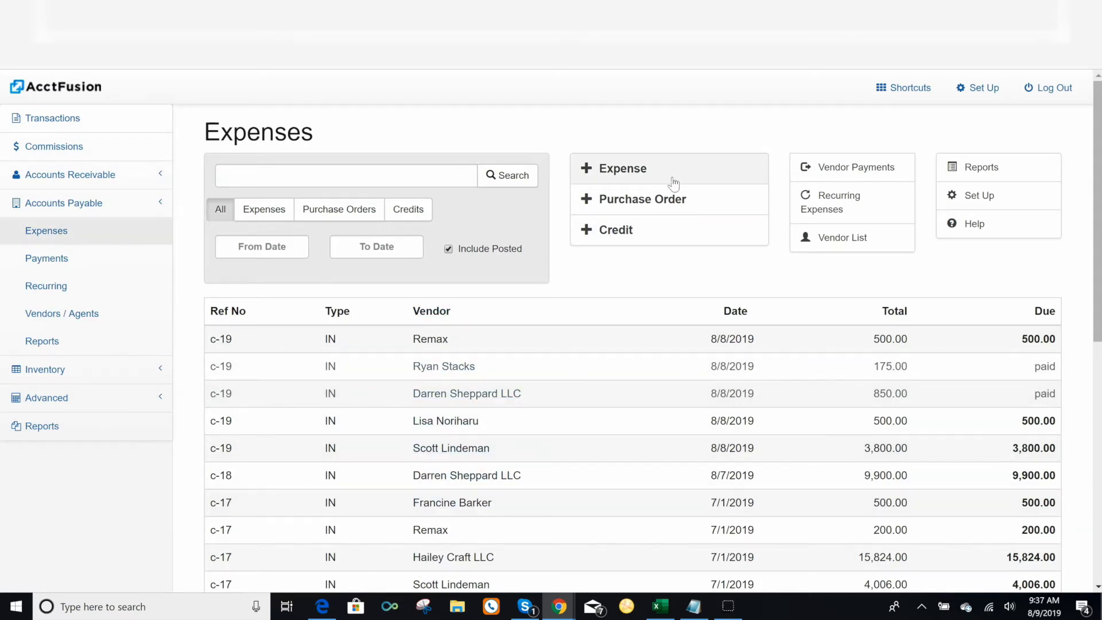
pyautogui.click(645, 175)
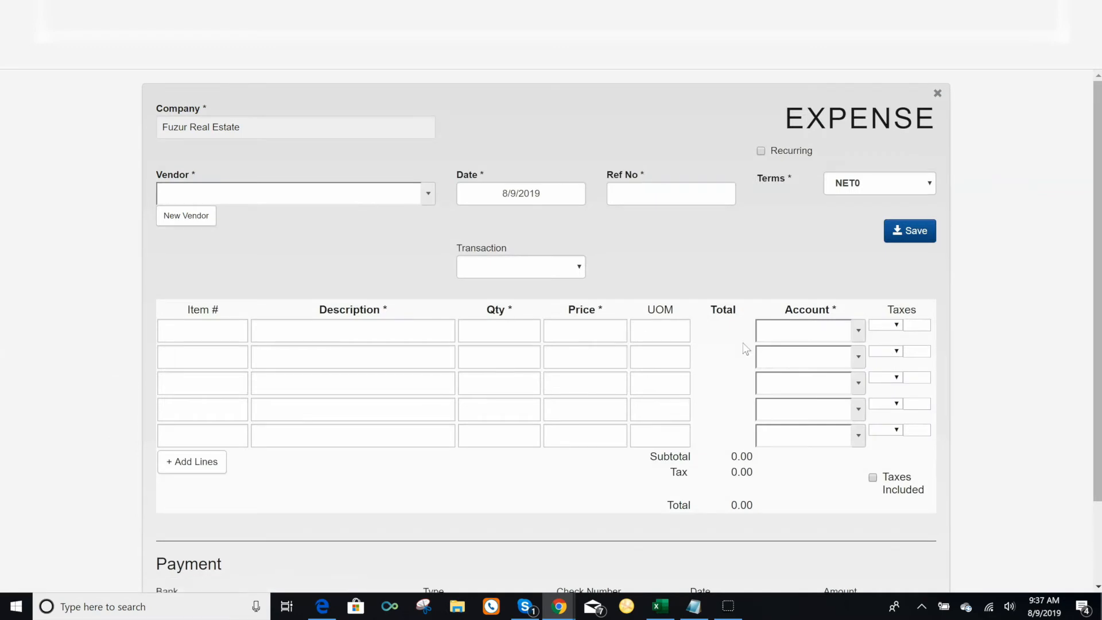
pyautogui.click(938, 93)
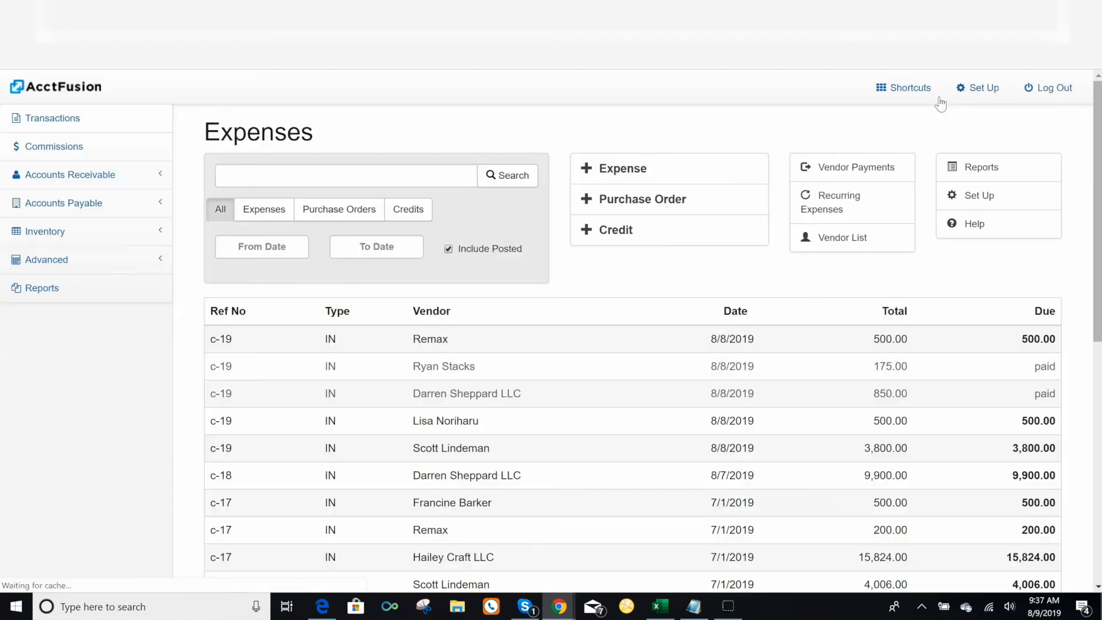
pyautogui.click(59, 204)
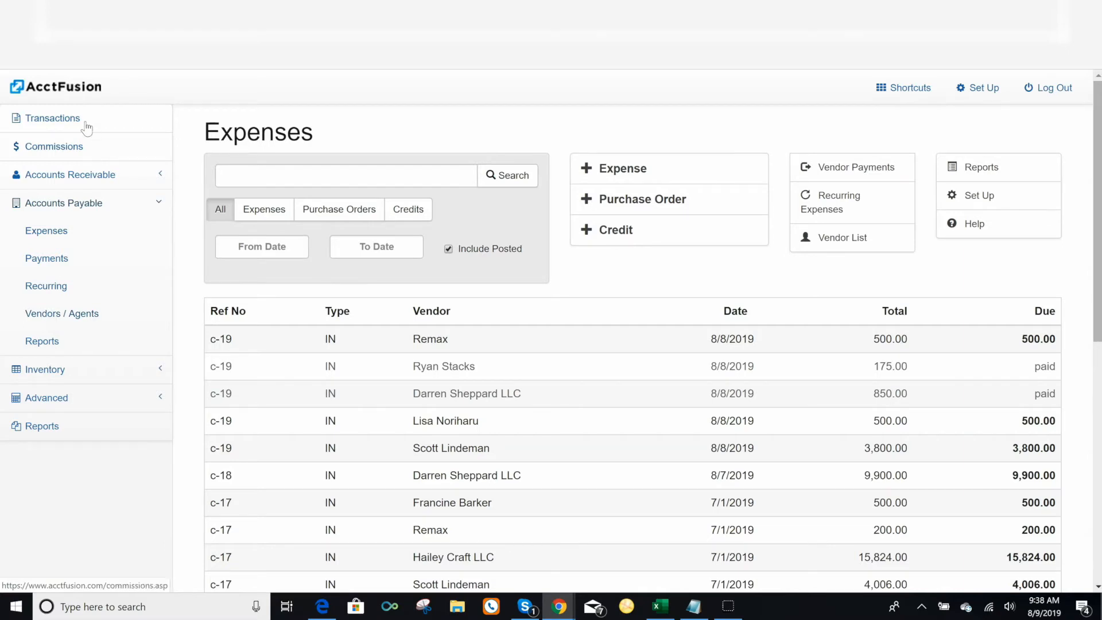
pyautogui.click(55, 317)
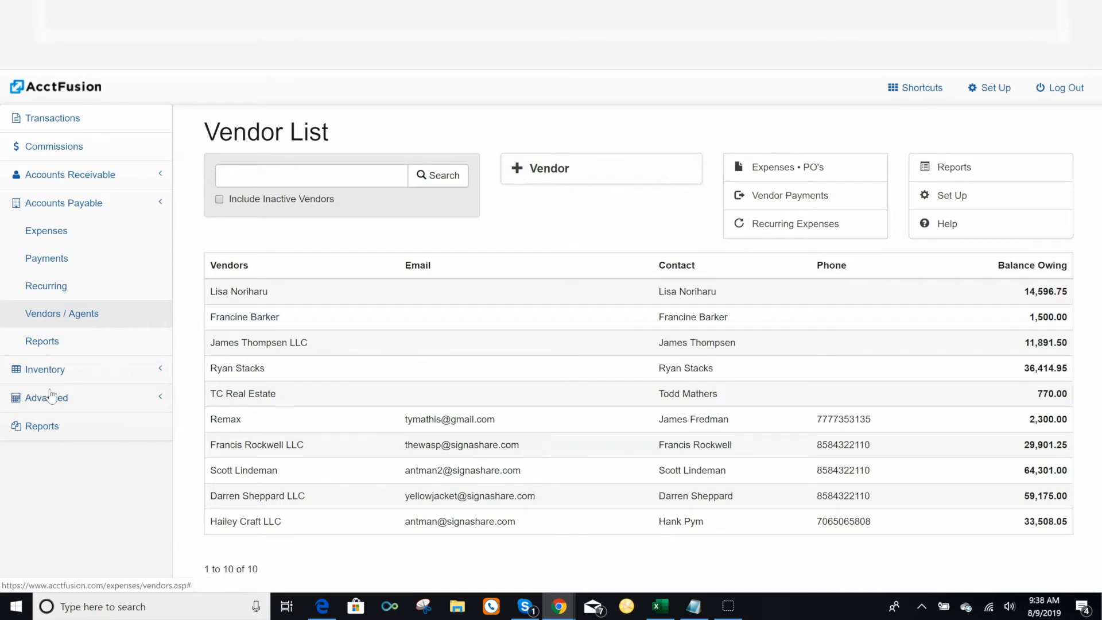
pyautogui.click(43, 405)
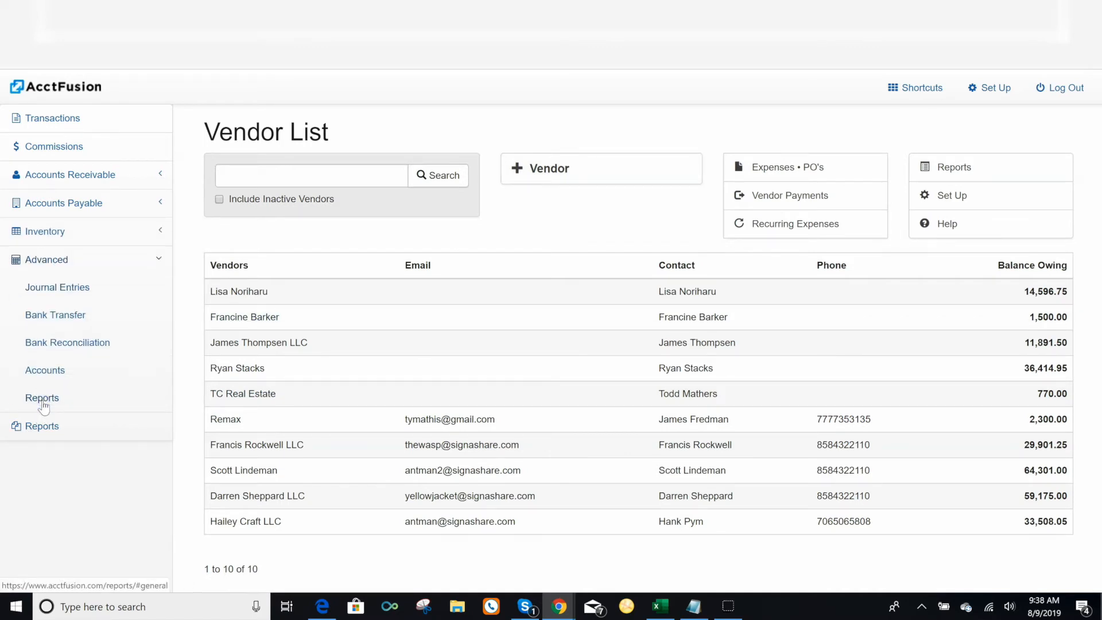
pyautogui.click(45, 290)
pyautogui.scroll(-7, 396, 368)
pyautogui.scroll(5, 402, 344)
pyautogui.scroll(-1, 415, 336)
pyautogui.scroll(3, 418, 343)
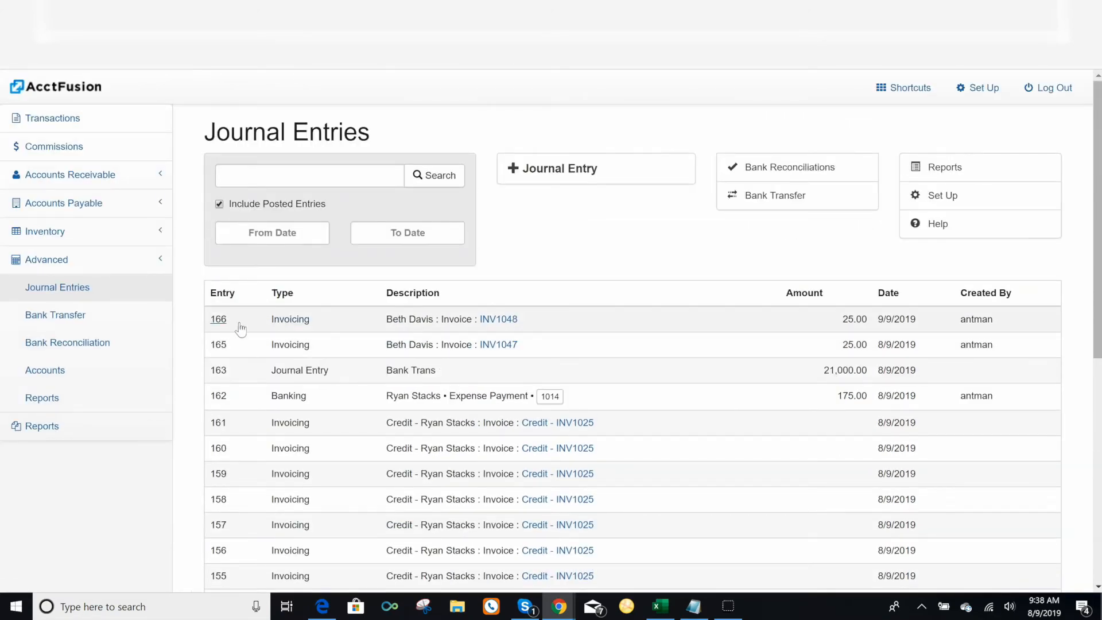
pyautogui.click(62, 321)
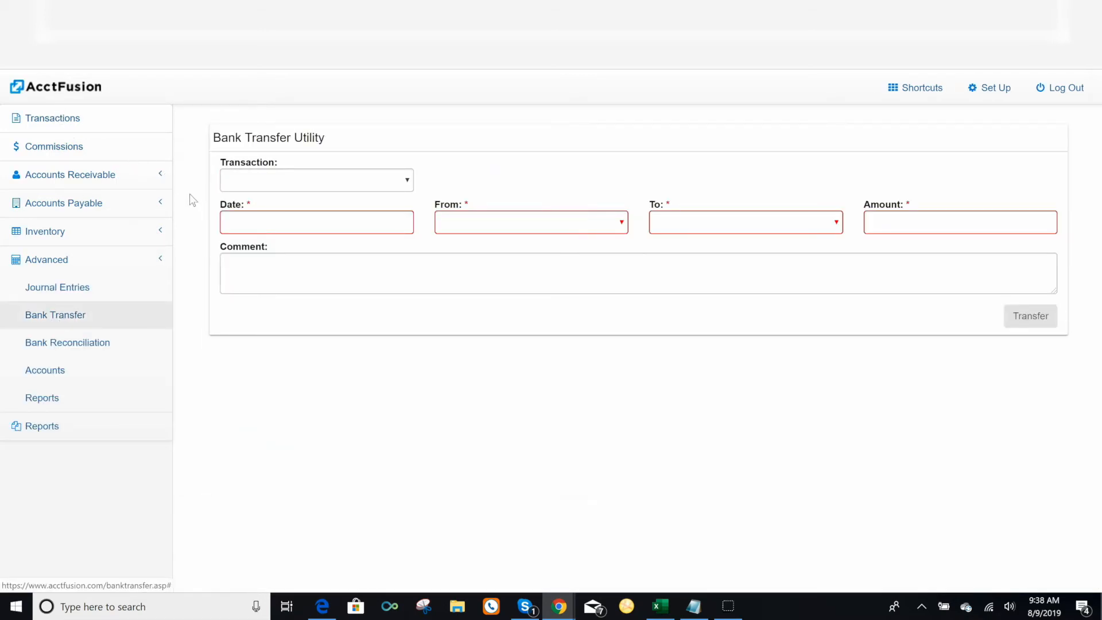
pyautogui.click(502, 224)
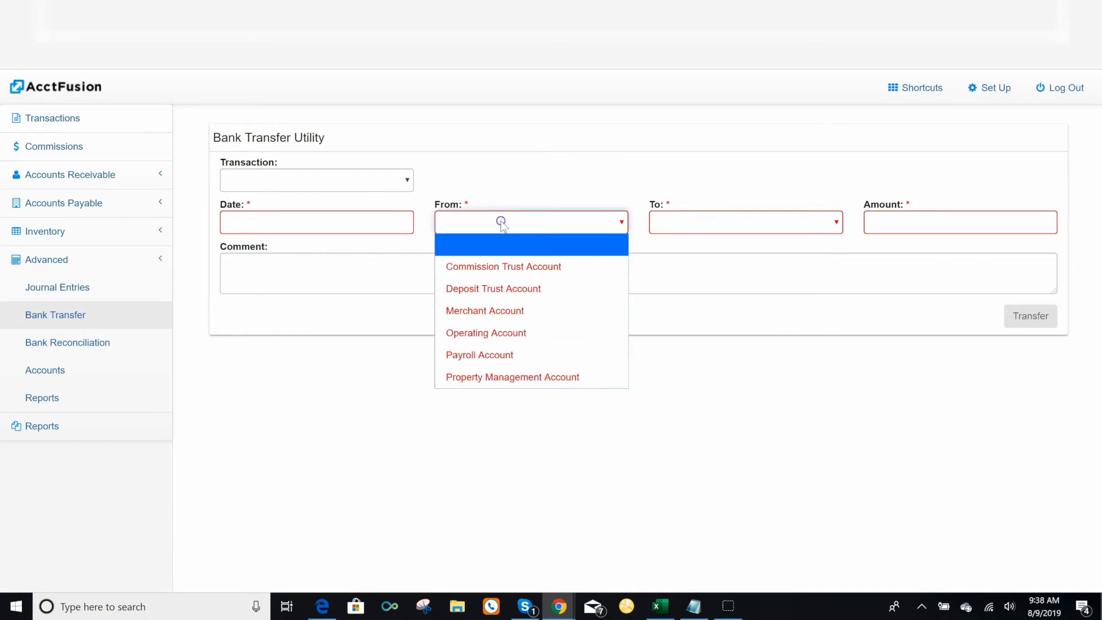
pyautogui.click(581, 162)
pyautogui.click(693, 221)
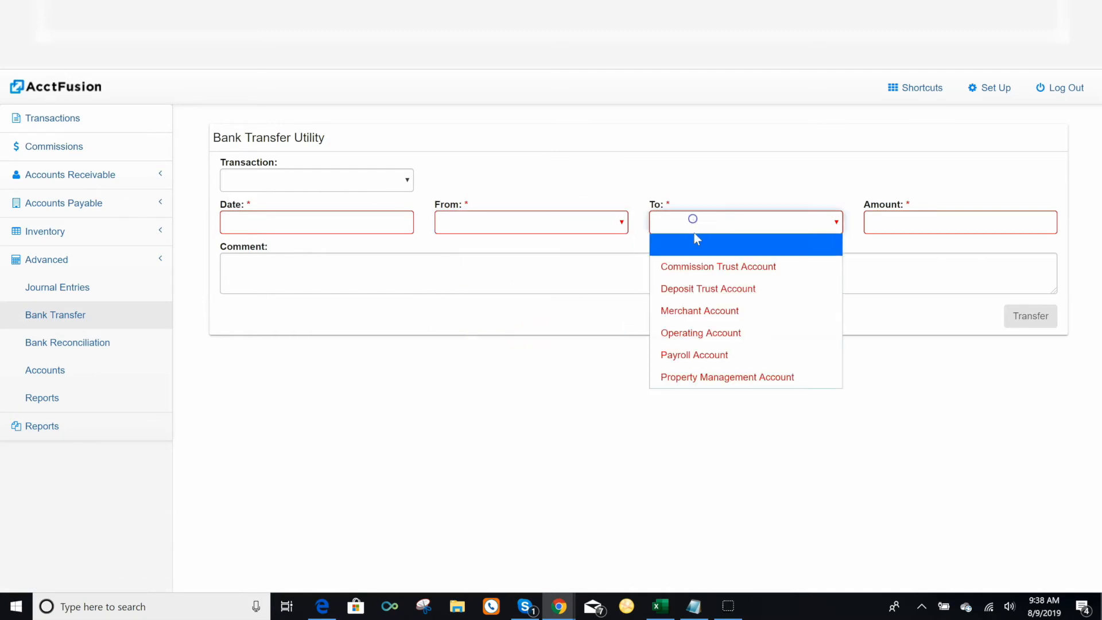
pyautogui.click(693, 150)
pyautogui.click(893, 223)
pyautogui.click(538, 151)
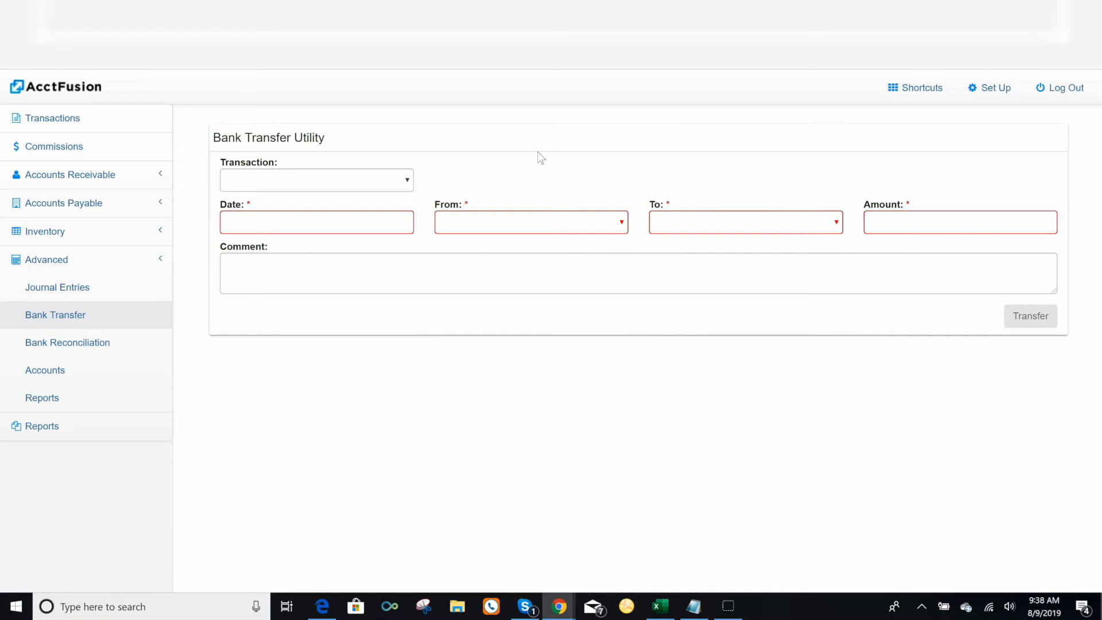
pyautogui.click(72, 344)
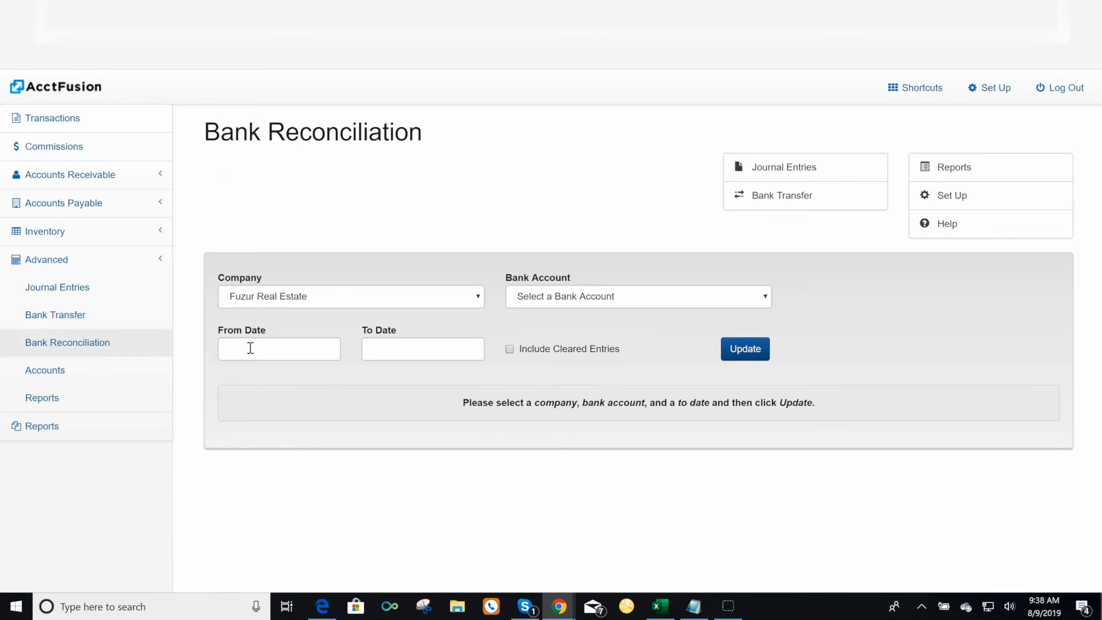
pyautogui.click(250, 347)
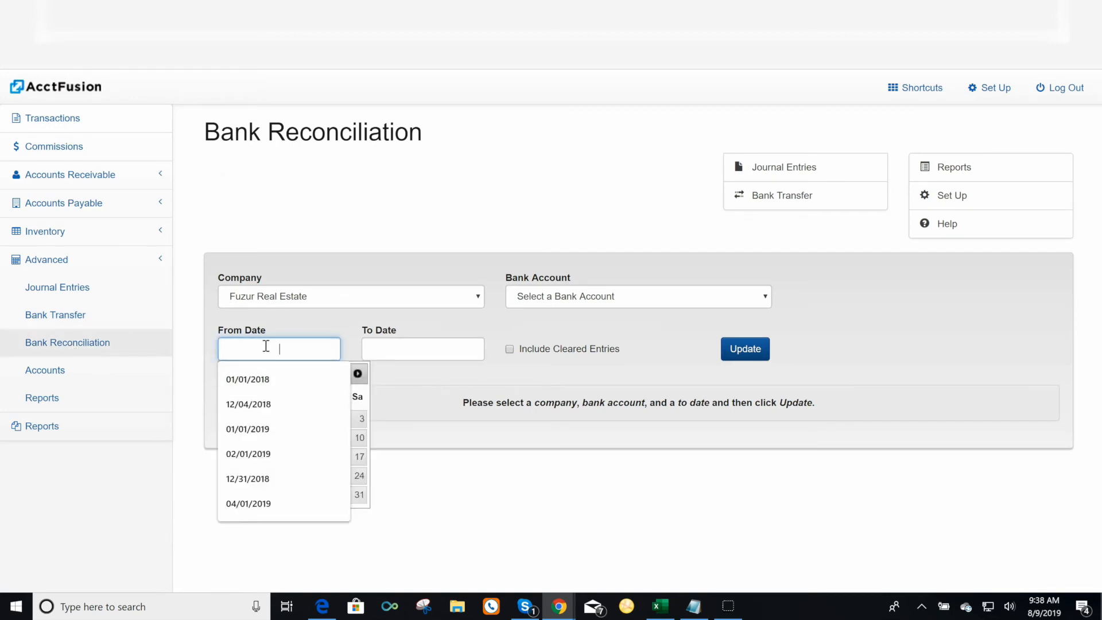
pyautogui.click(318, 355)
pyautogui.click(229, 373)
pyautogui.click(229, 373)
pyautogui.click(229, 374)
pyautogui.click(229, 373)
pyautogui.click(229, 373)
pyautogui.click(229, 373)
pyautogui.click(229, 373)
pyautogui.click(275, 417)
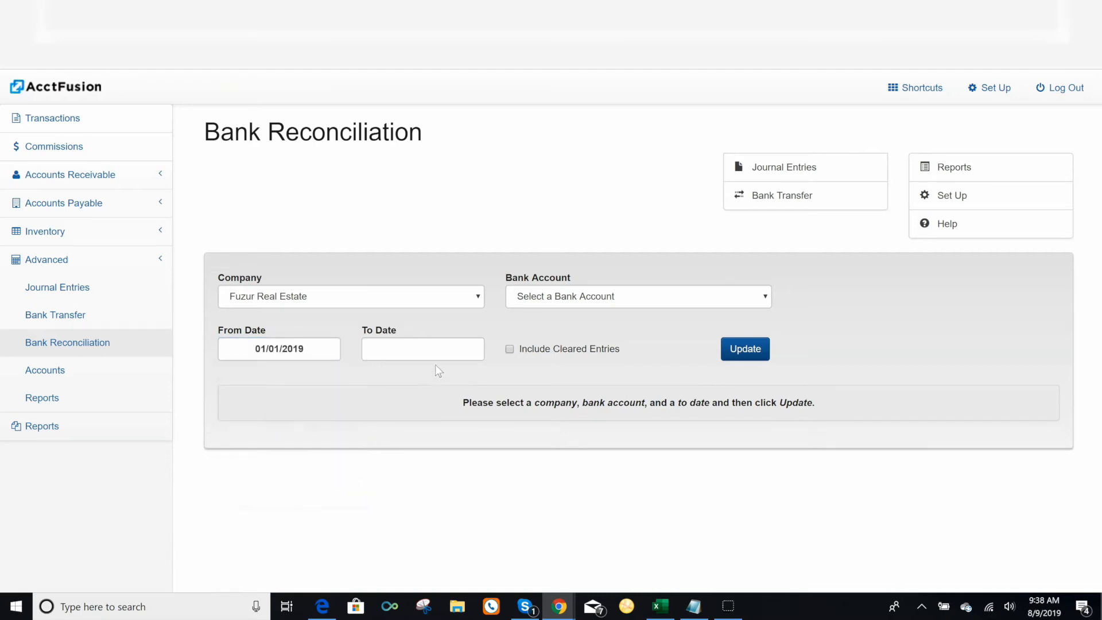
pyautogui.click(418, 353)
pyautogui.click(505, 397)
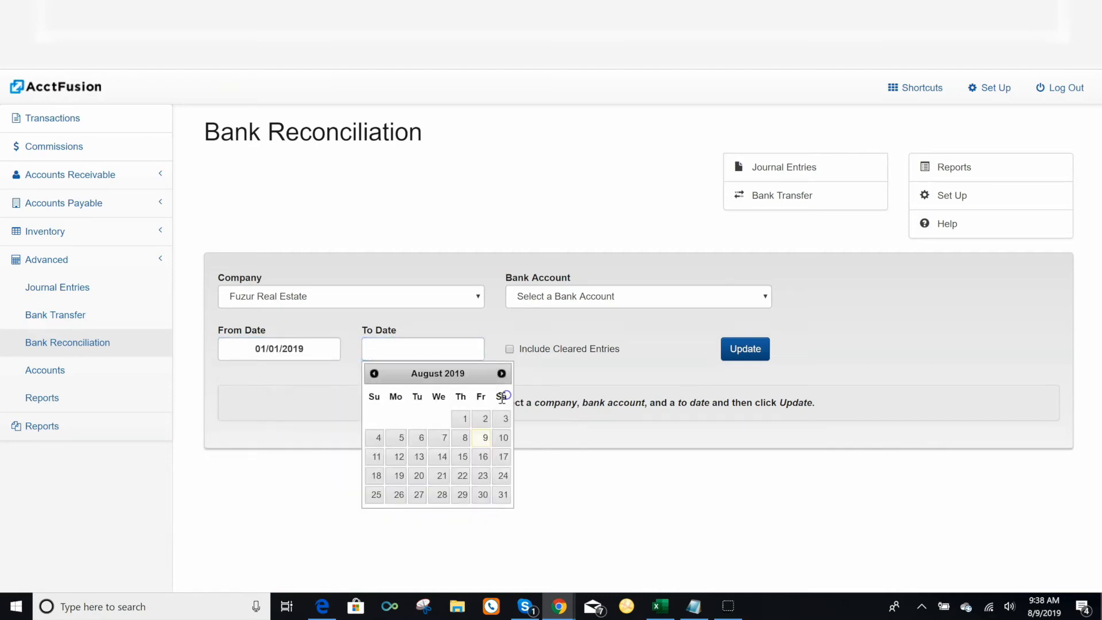
pyautogui.click(486, 439)
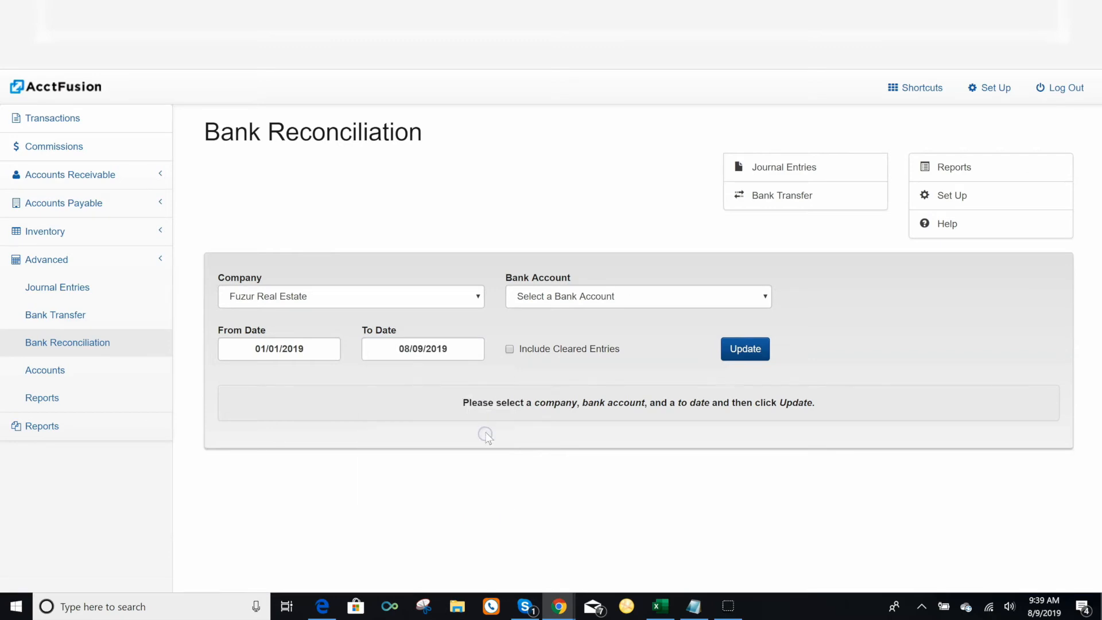
pyautogui.click(745, 356)
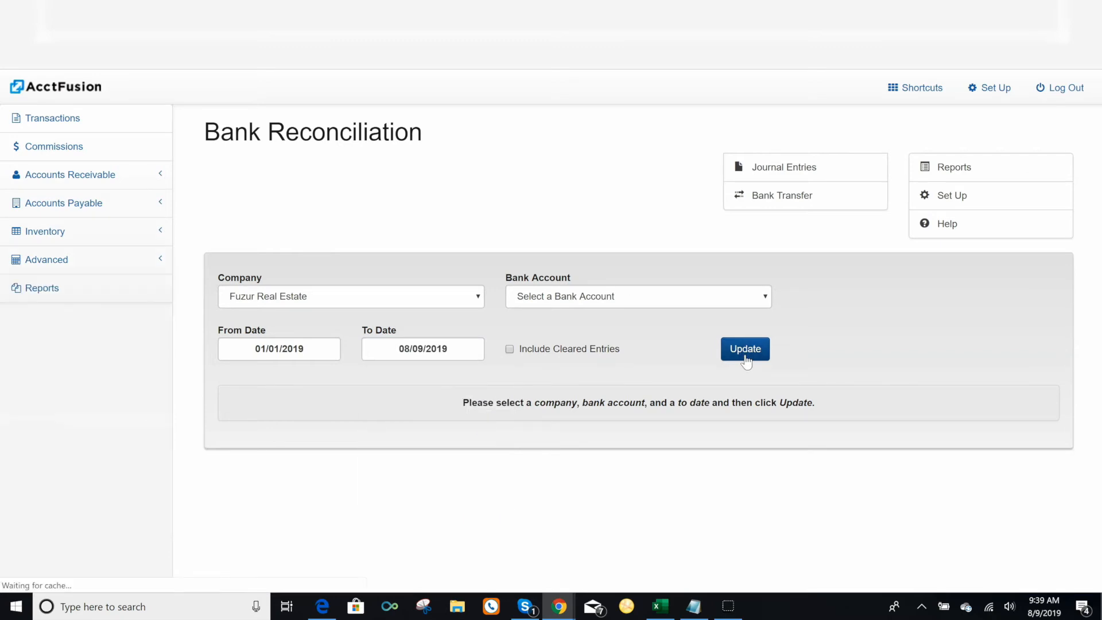
pyautogui.click(635, 297)
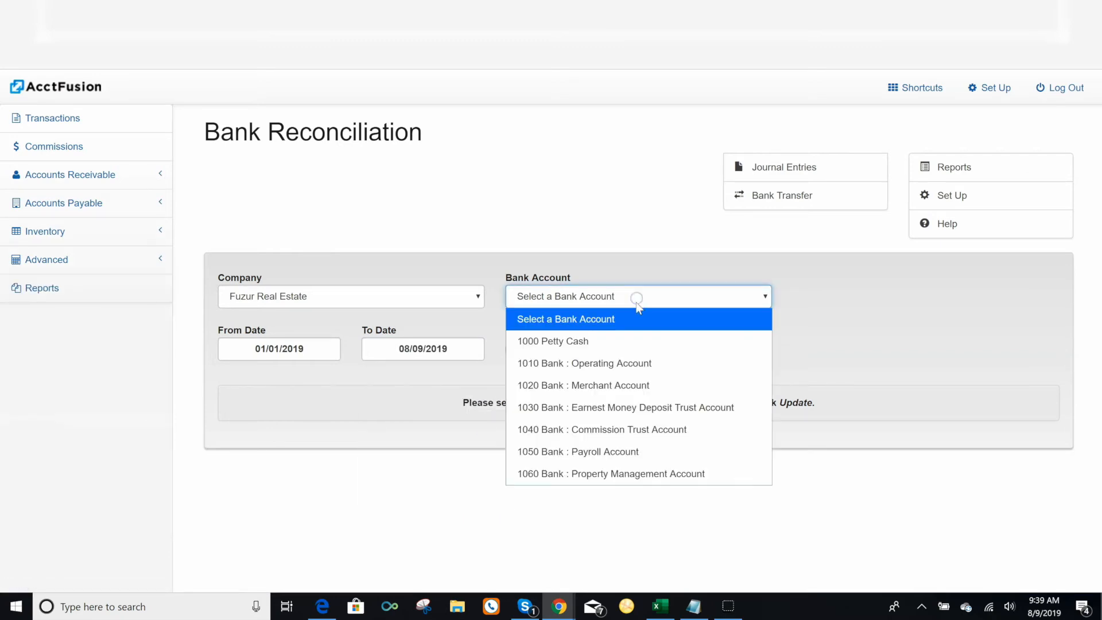
pyautogui.click(651, 429)
pyautogui.click(746, 349)
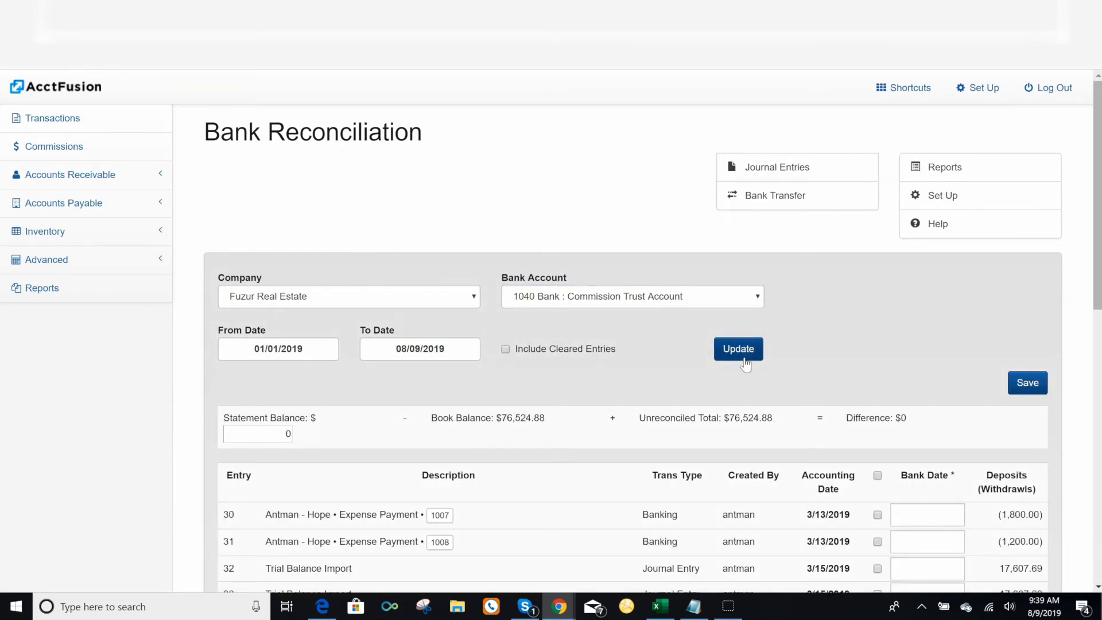
pyautogui.scroll(-4, 620, 356)
pyautogui.scroll(-3, 618, 349)
pyautogui.scroll(2, 618, 349)
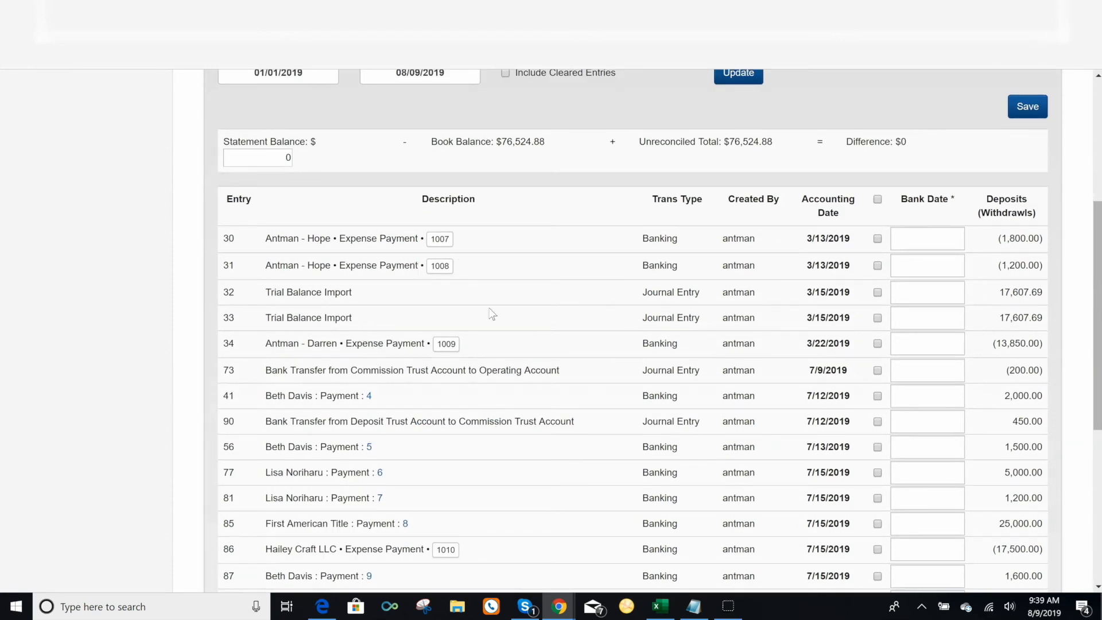
pyautogui.scroll(1, 403, 260)
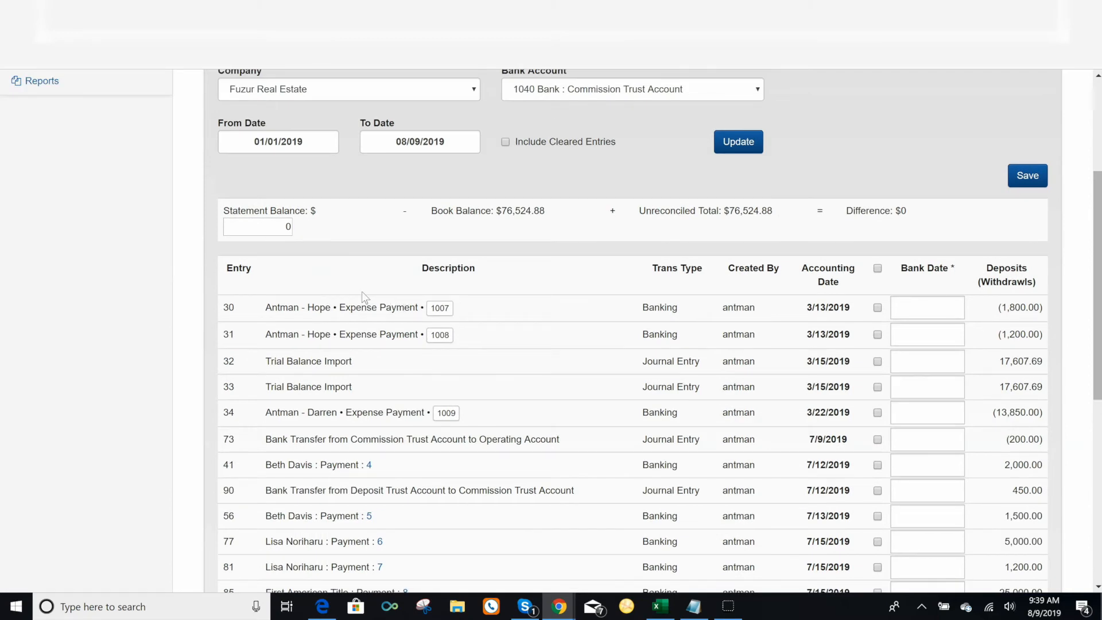
pyautogui.click(259, 227)
pyautogui.click(917, 313)
pyautogui.scroll(4, 817, 335)
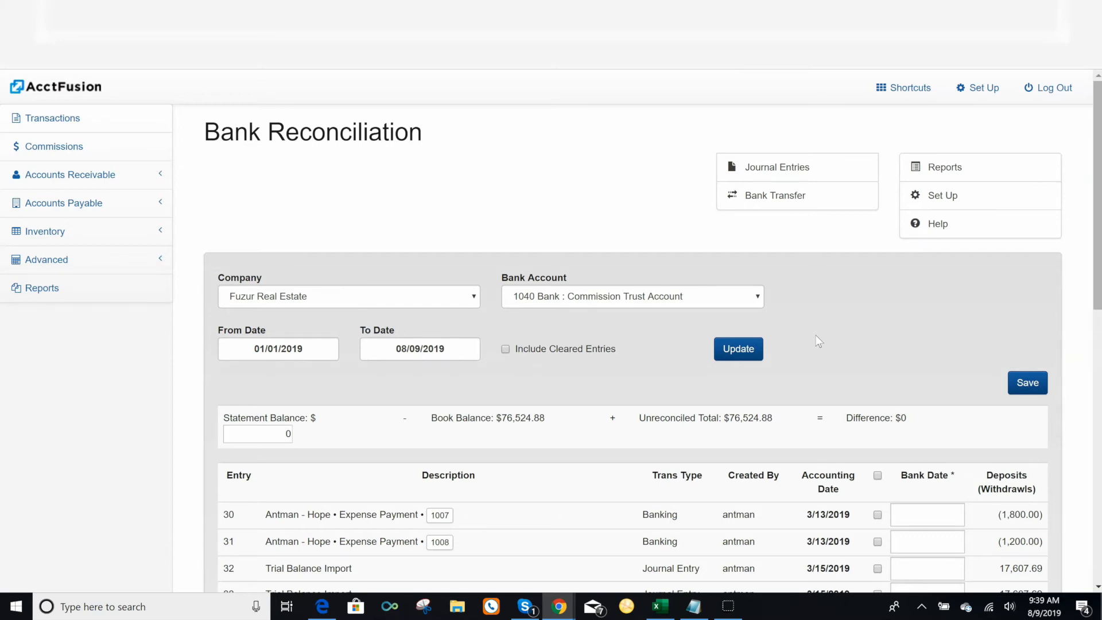
# - Review the Reports Overview dashboard figures, then bring up the General and Accounts Payable report lists
pyautogui.click(64, 262)
pyautogui.click(46, 427)
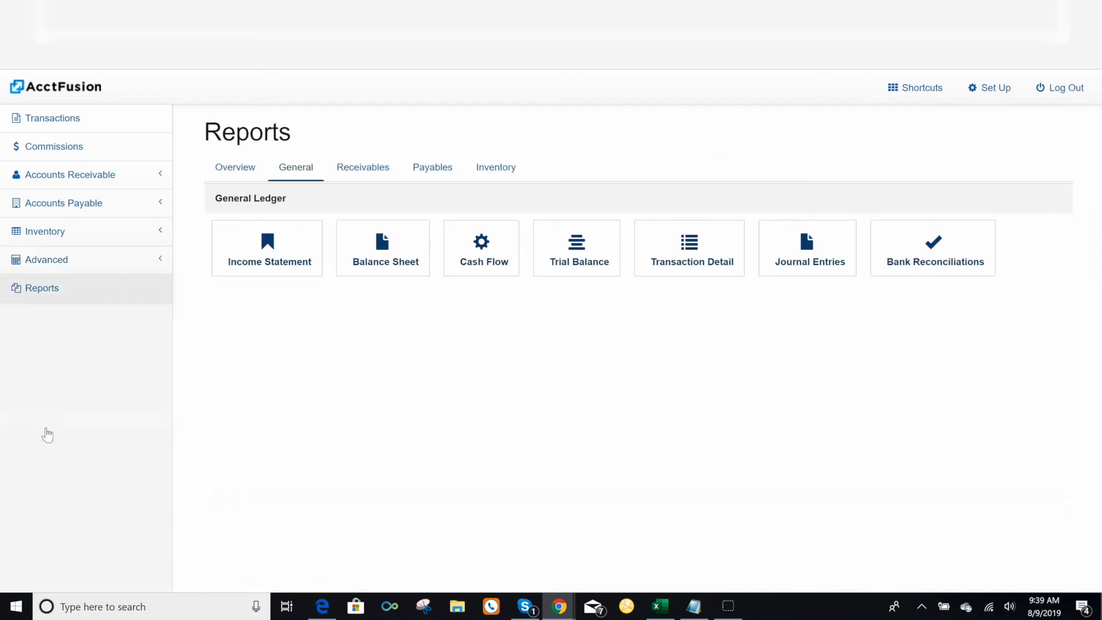
pyautogui.click(233, 167)
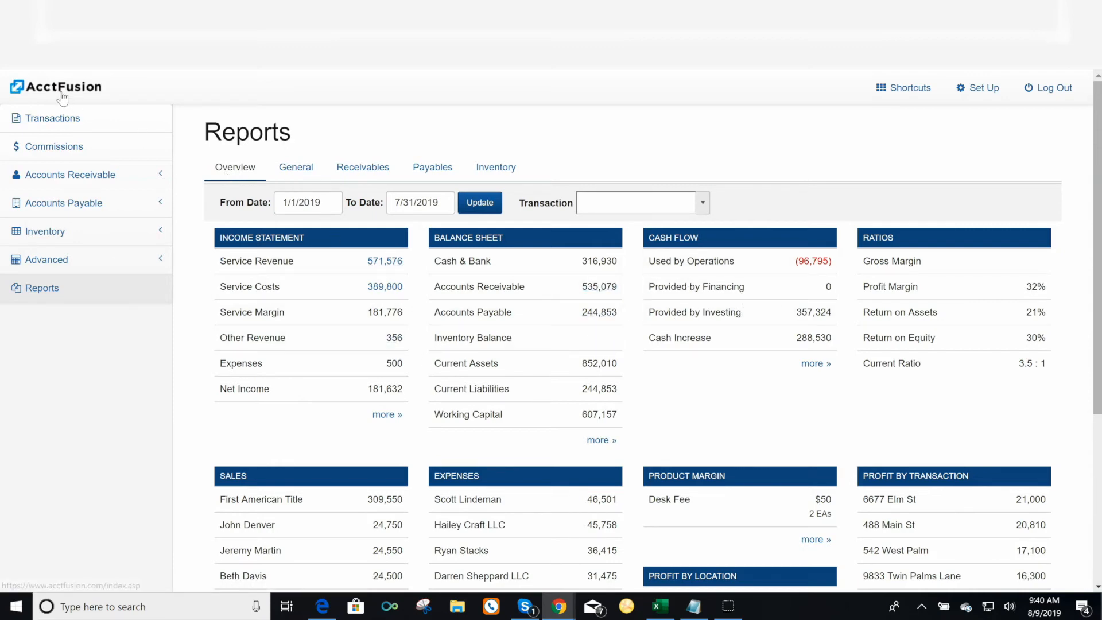
pyautogui.scroll(-2, 638, 298)
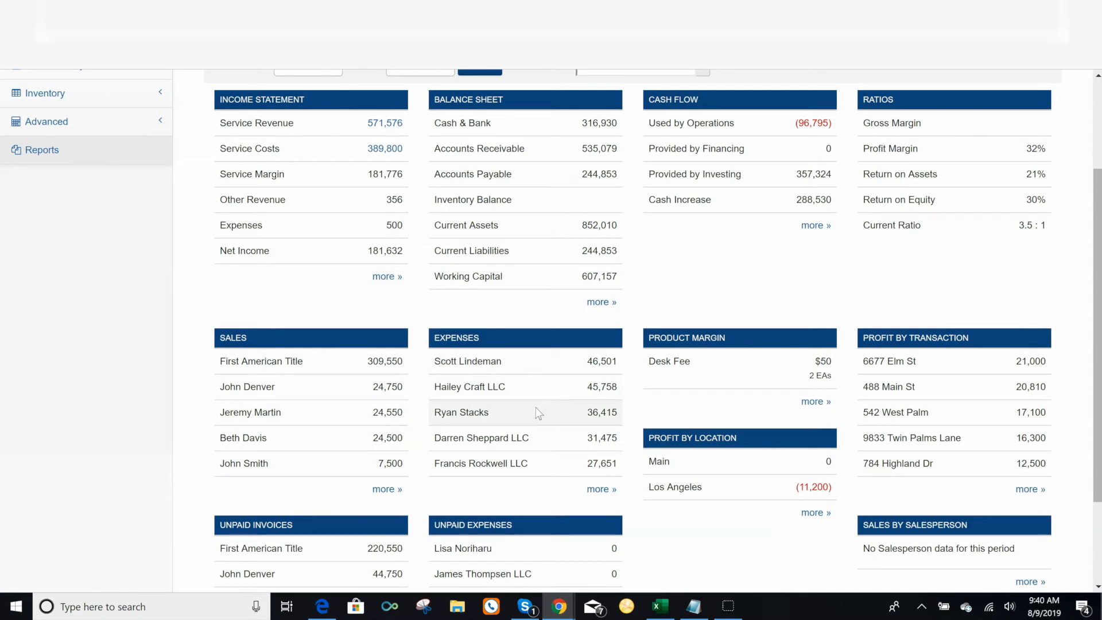
pyautogui.scroll(-2, 539, 418)
pyautogui.scroll(5, 539, 417)
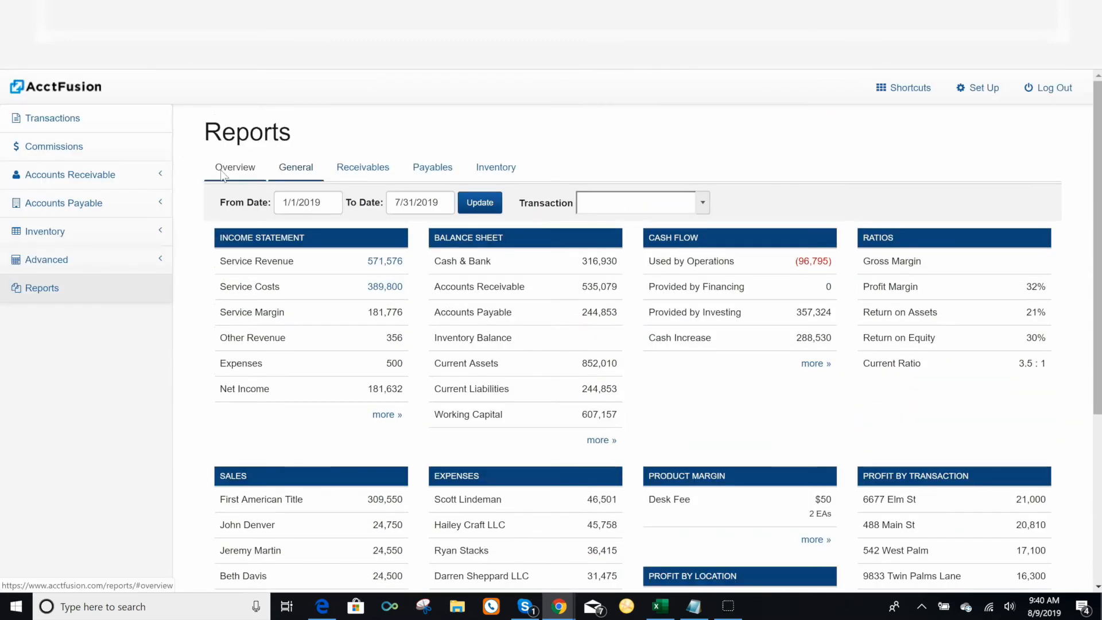
pyautogui.click(363, 170)
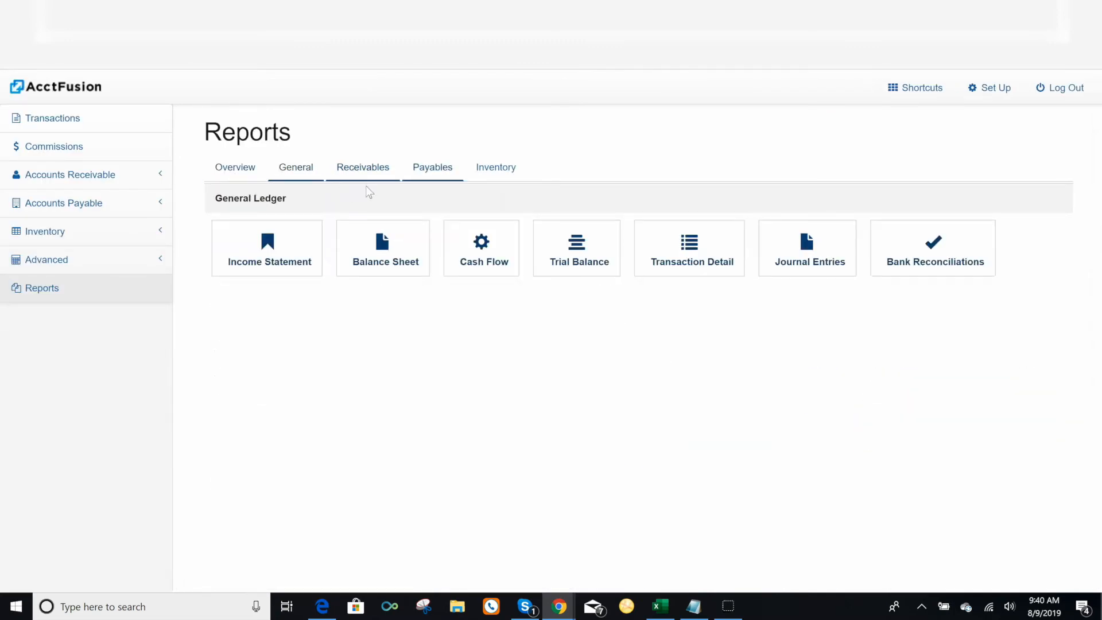
pyautogui.click(428, 175)
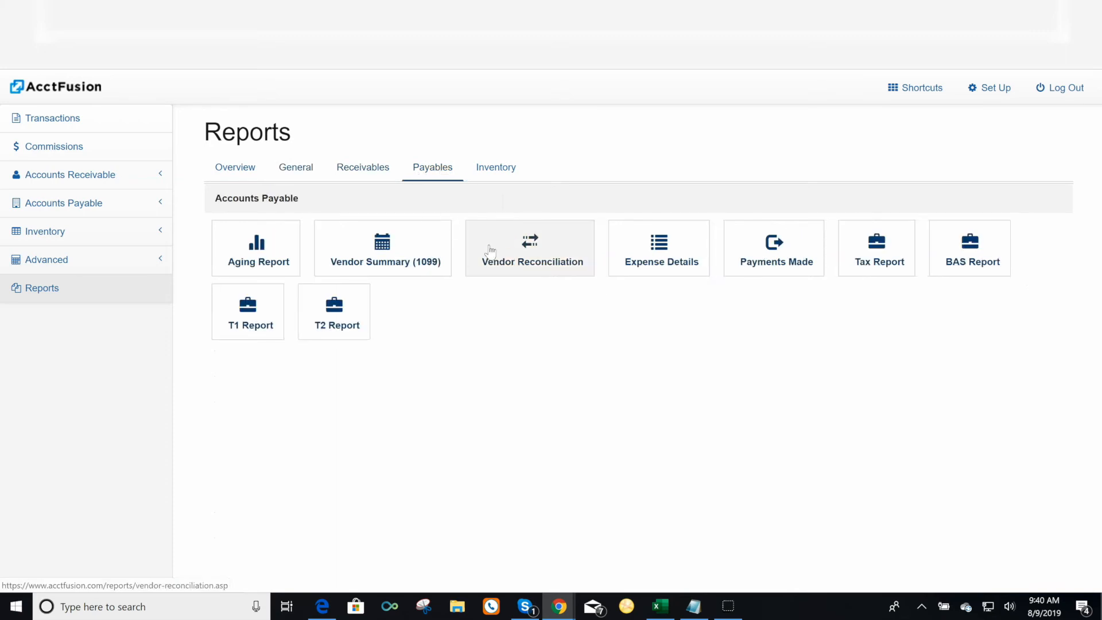
# - Run the Payments Made report filtered to account 4000 Commissions Income for 1/1–7/31/2019
pyautogui.click(766, 252)
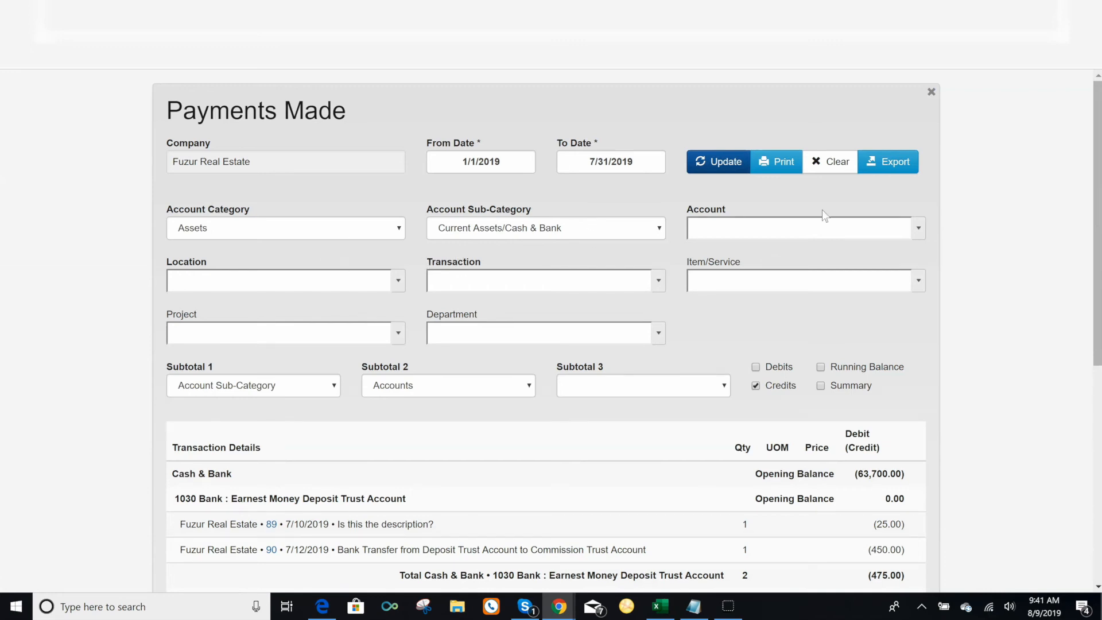
pyautogui.click(918, 230)
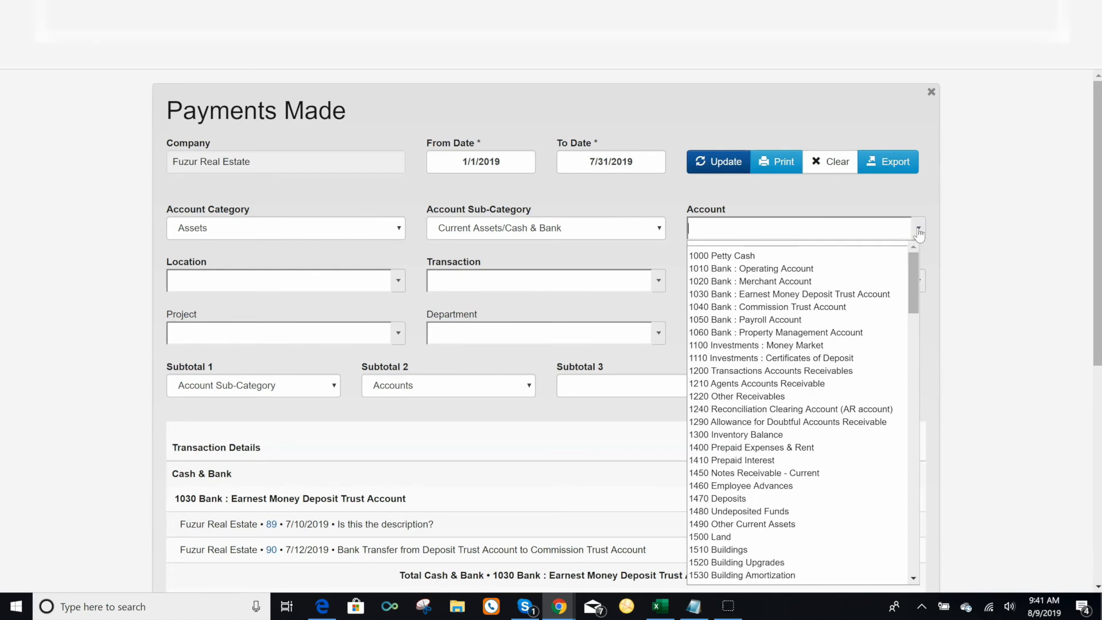
pyautogui.scroll(-15, 852, 298)
pyautogui.click(852, 298)
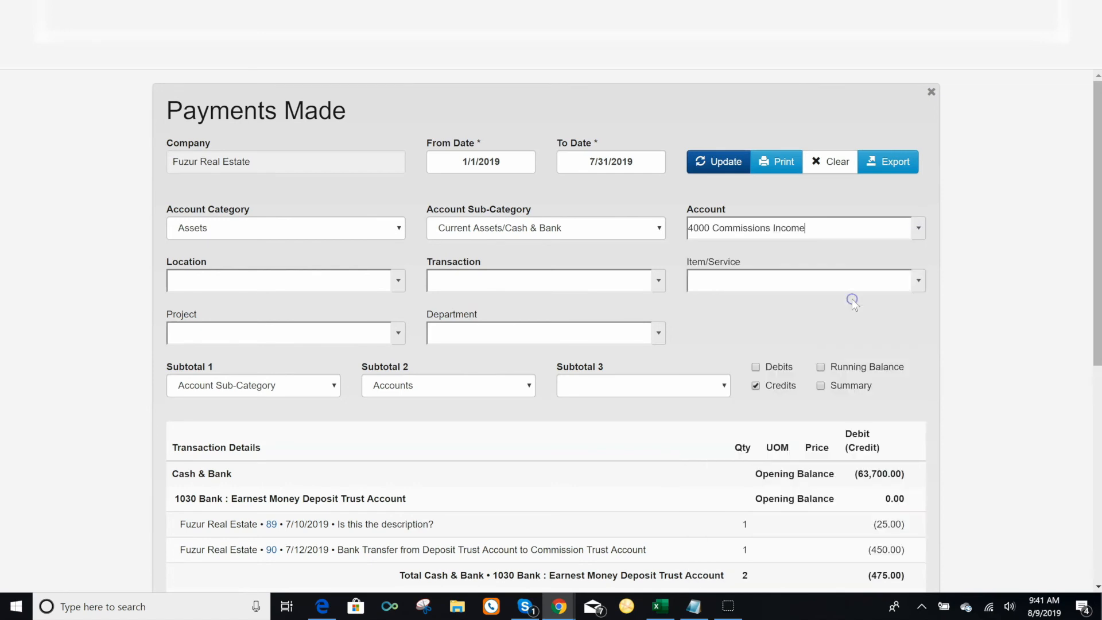
pyautogui.click(715, 176)
# - Review the report's (419,800.00) total, check the Item/Service list without choosing anything, and close the report
pyautogui.scroll(-10, 708, 316)
pyautogui.scroll(4, 707, 312)
pyautogui.scroll(-4, 707, 312)
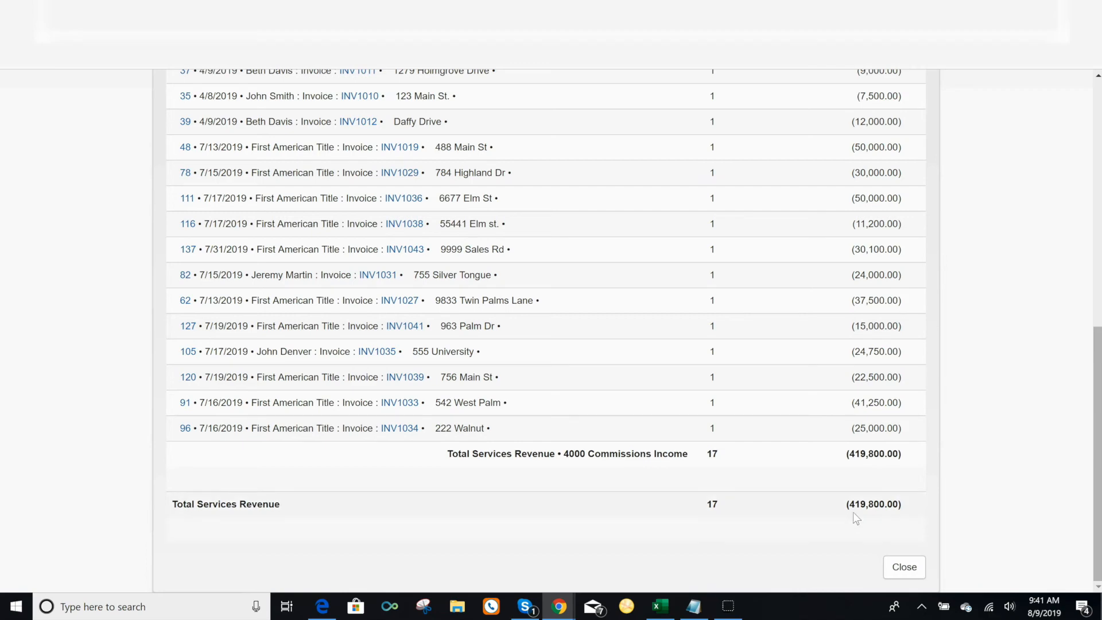
pyautogui.scroll(9, 608, 471)
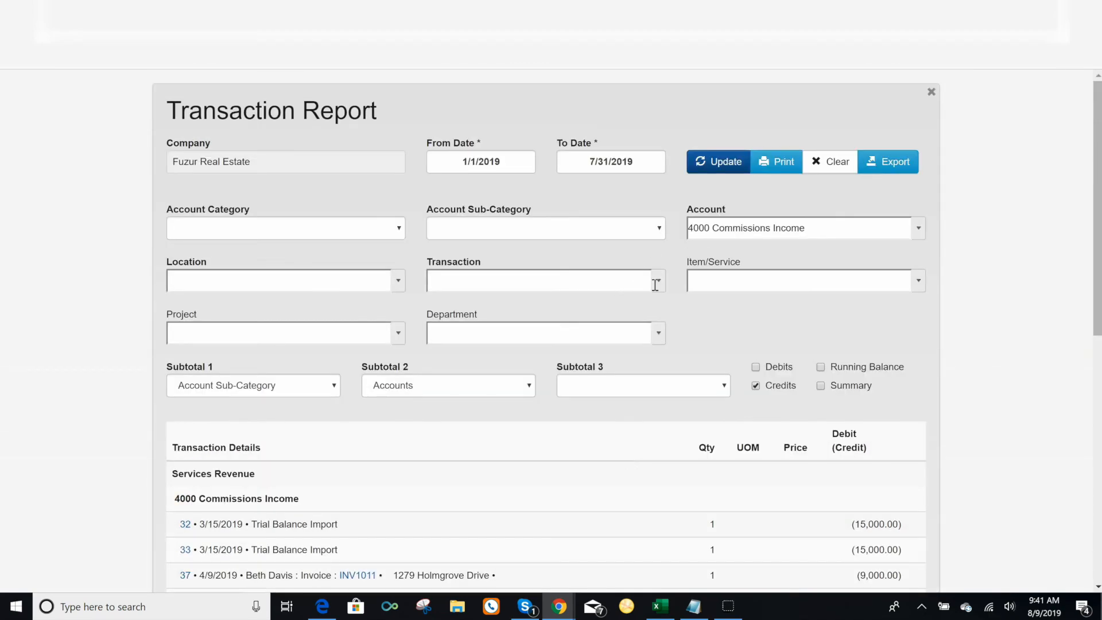
pyautogui.click(918, 280)
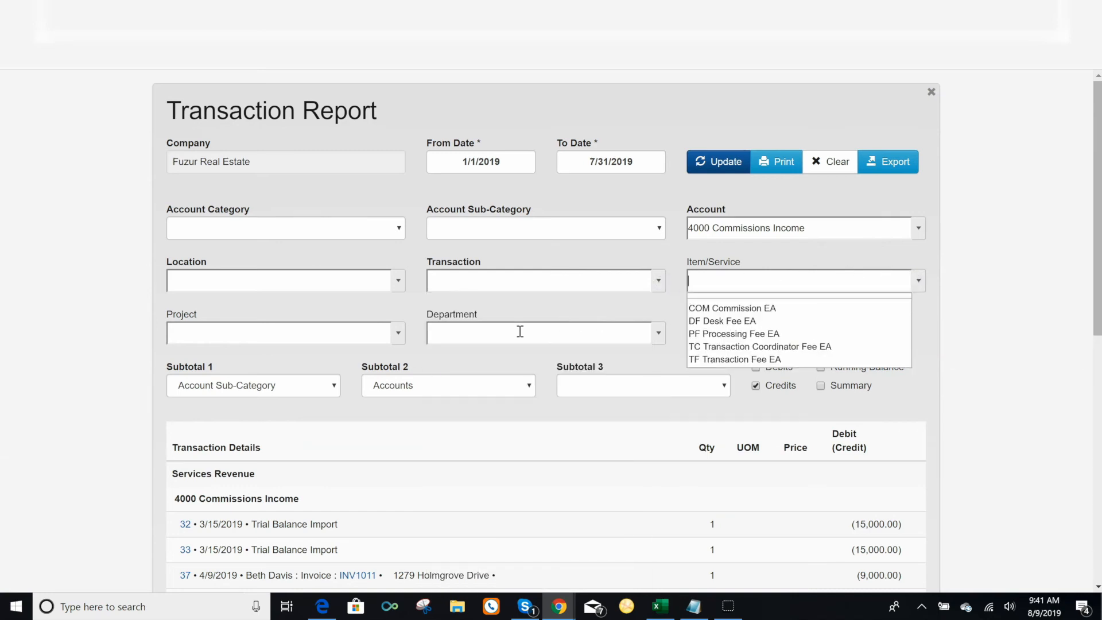
pyautogui.click(487, 357)
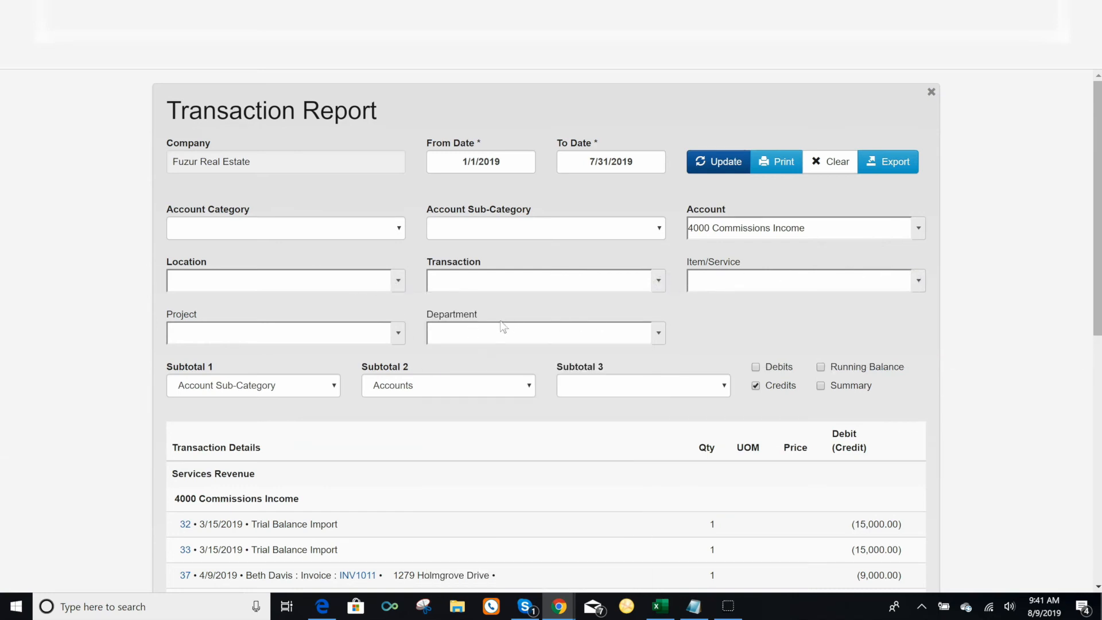
pyautogui.click(931, 93)
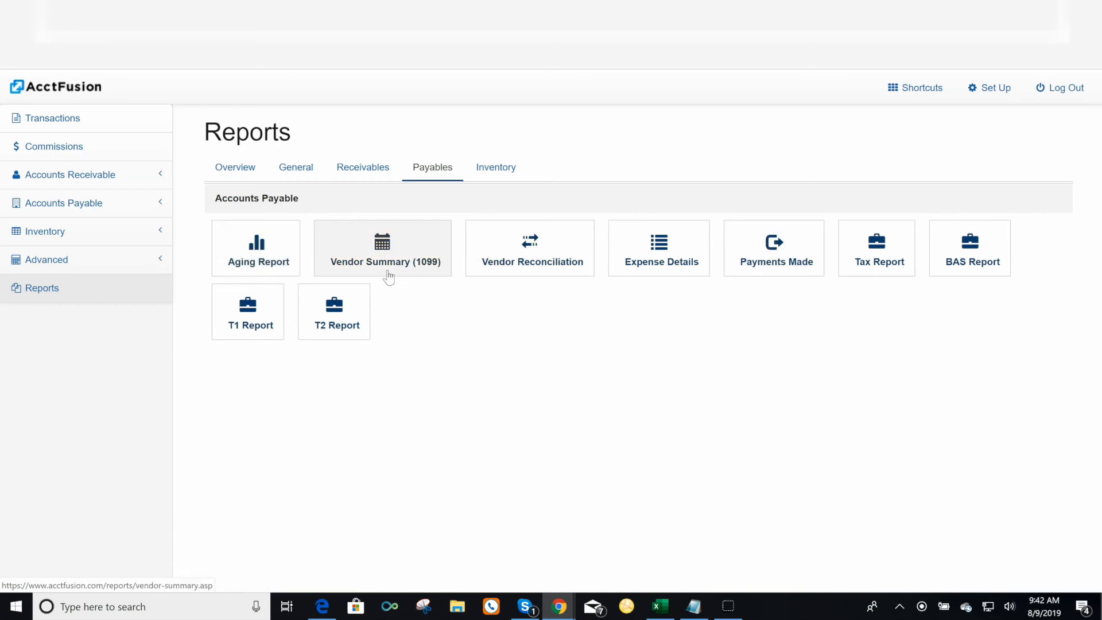
# - Open the Vendor Summary (1099) listing 10 vendors totalling $516,326.00 and download the first vendor's 1099-MISC PDF
pyautogui.click(375, 260)
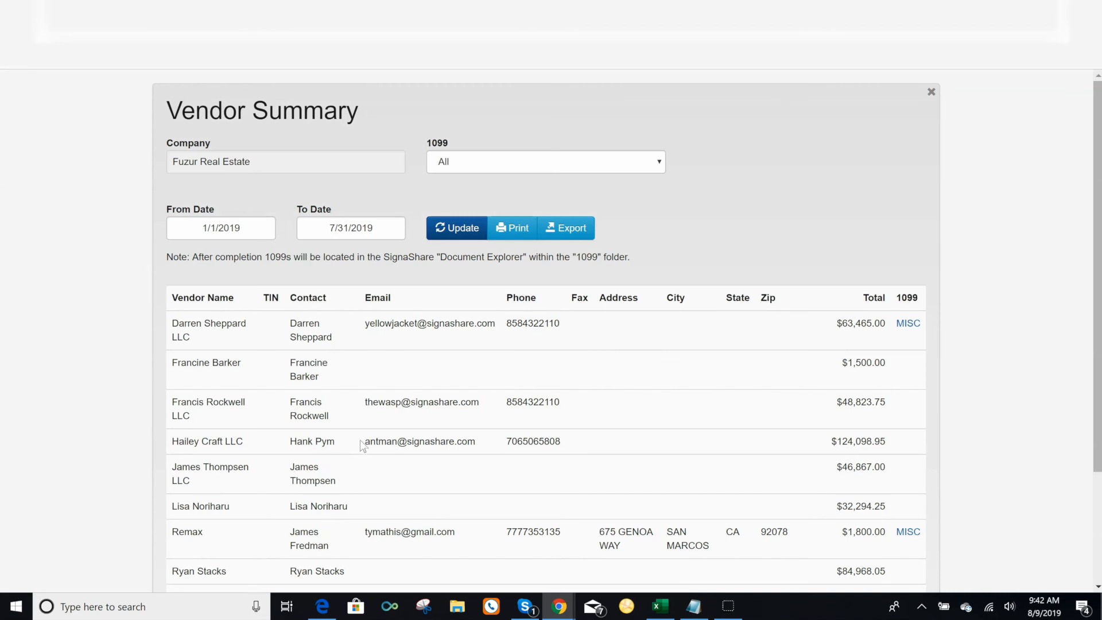
pyautogui.scroll(-3, 611, 438)
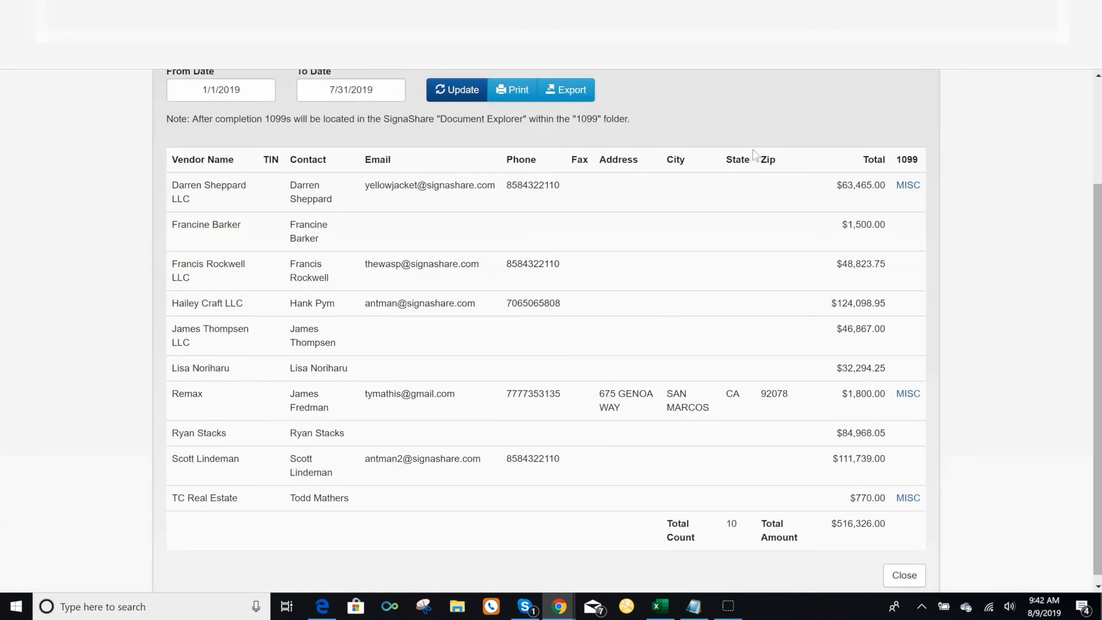
pyautogui.click(907, 186)
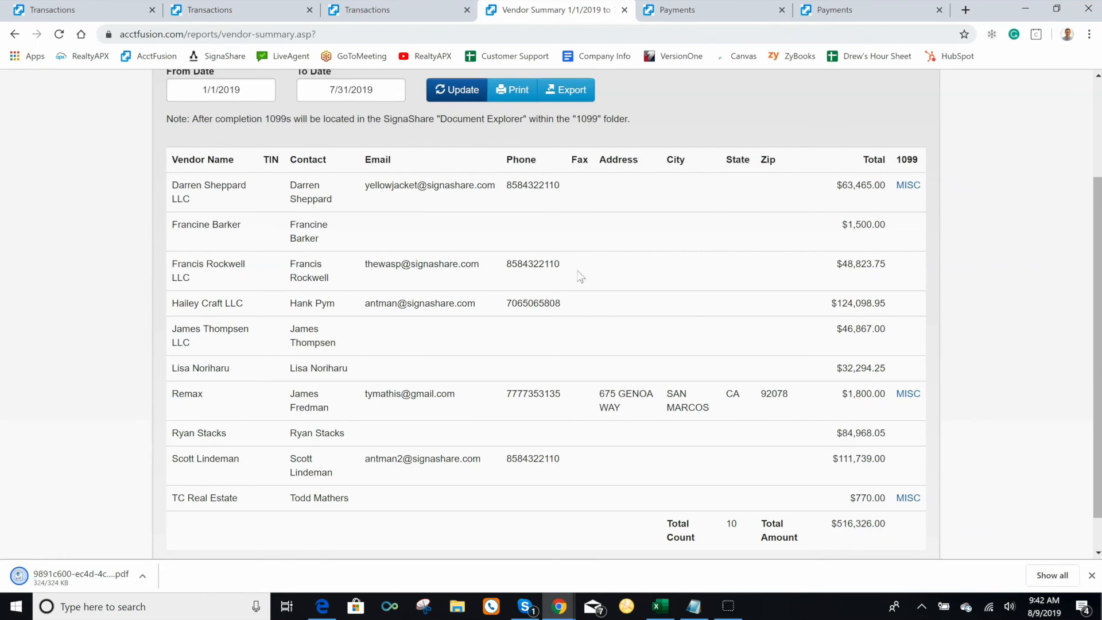
# - Open the downloaded 2019 1099-MISC PDF and scroll past the Attention page to the form showing 63465 other income
pyautogui.click(37, 578)
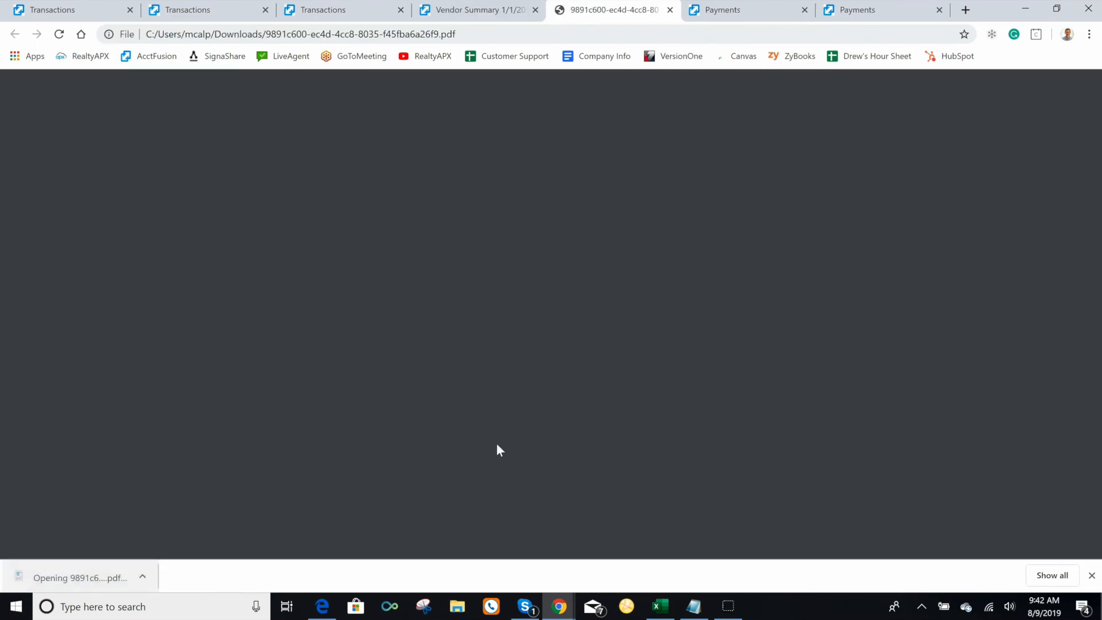
pyautogui.scroll(-10, 690, 365)
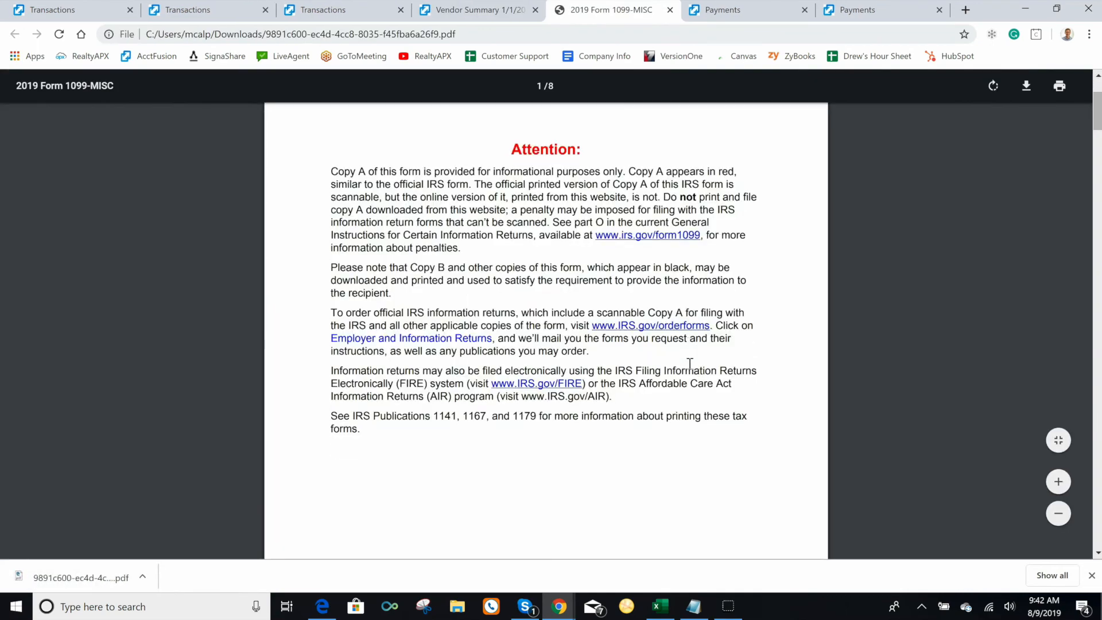
pyautogui.scroll(-7, 690, 363)
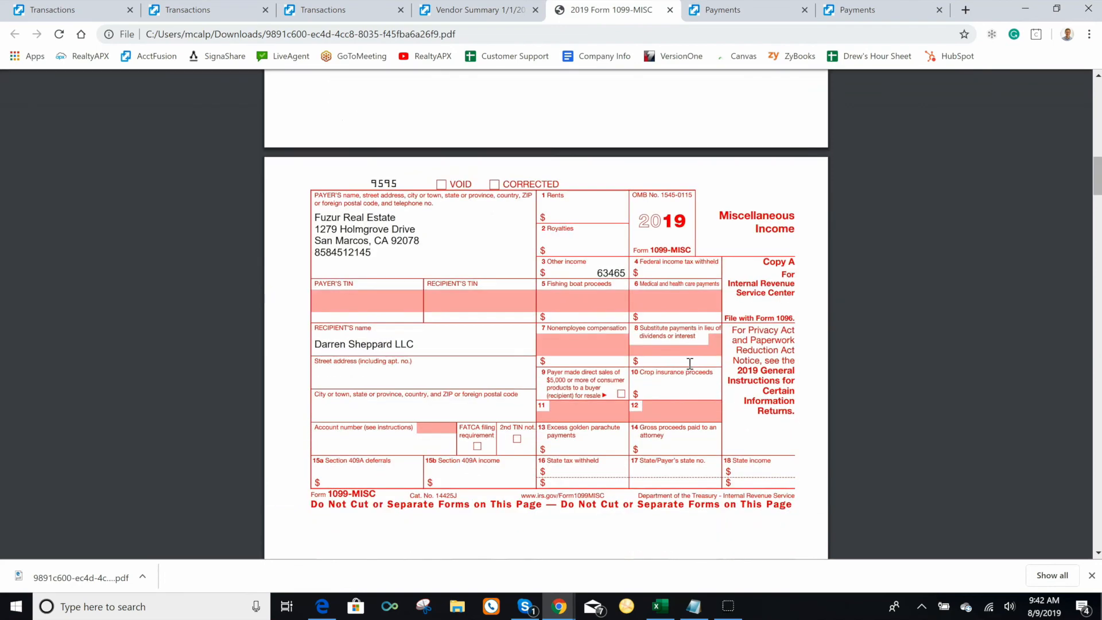
pyautogui.scroll(4, 690, 364)
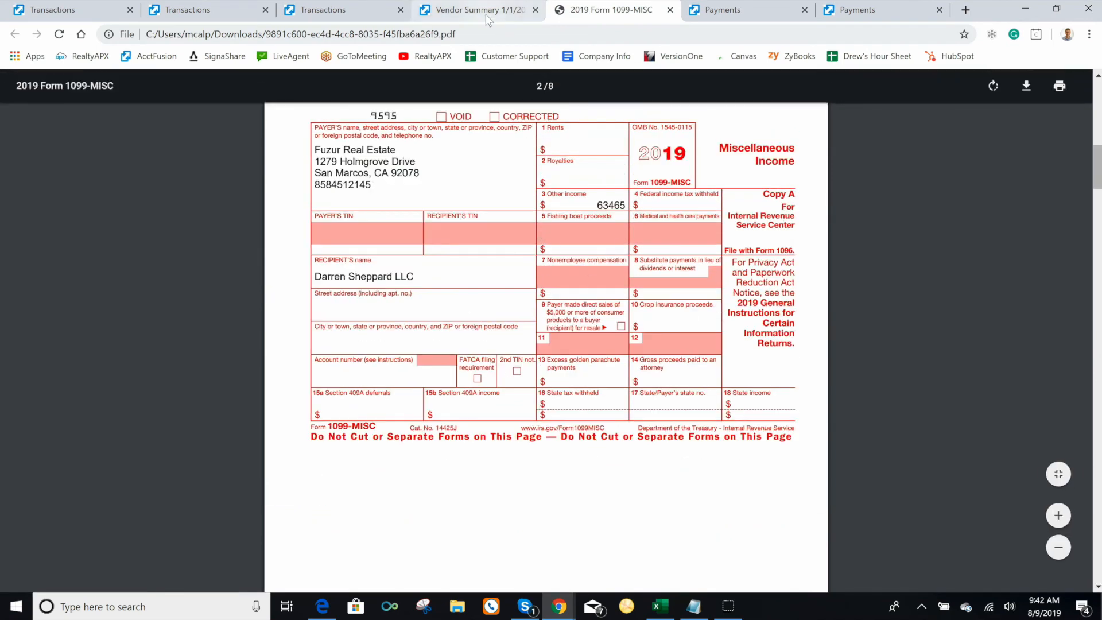
# - In AcctFusion's Accounts Payable Payments list, open the eCheck for payment 1009
pyautogui.click(468, 11)
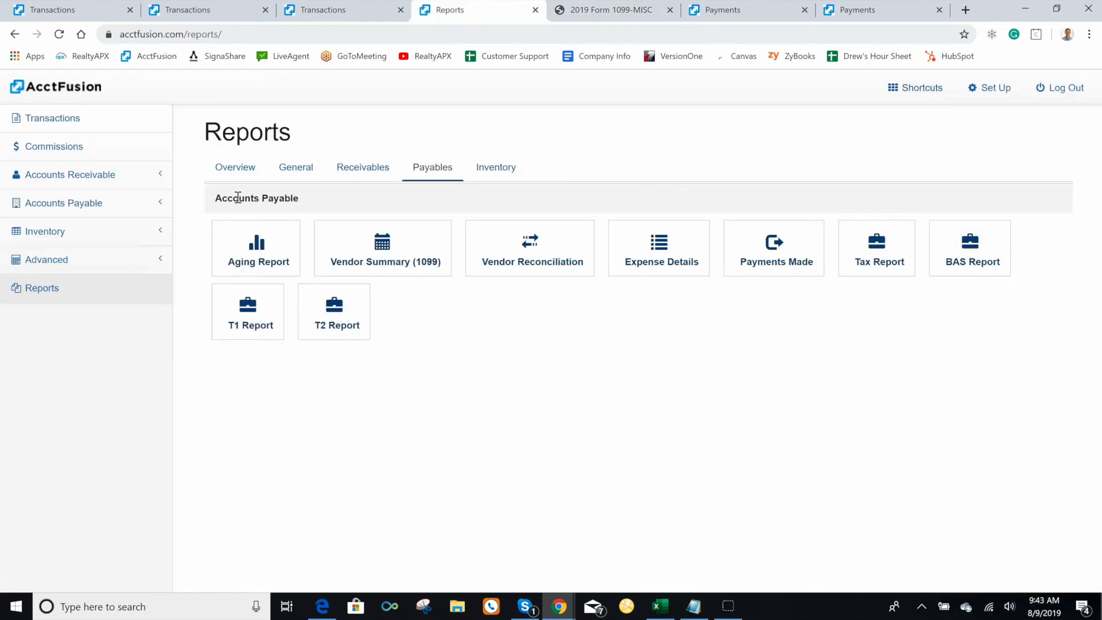
pyautogui.click(62, 206)
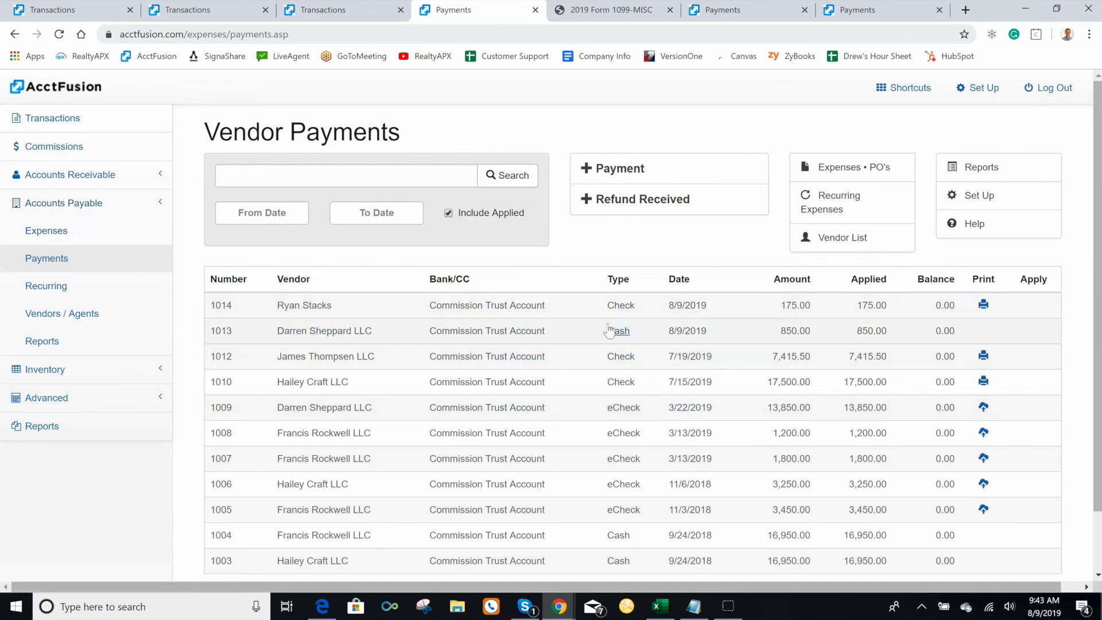
pyautogui.click(984, 407)
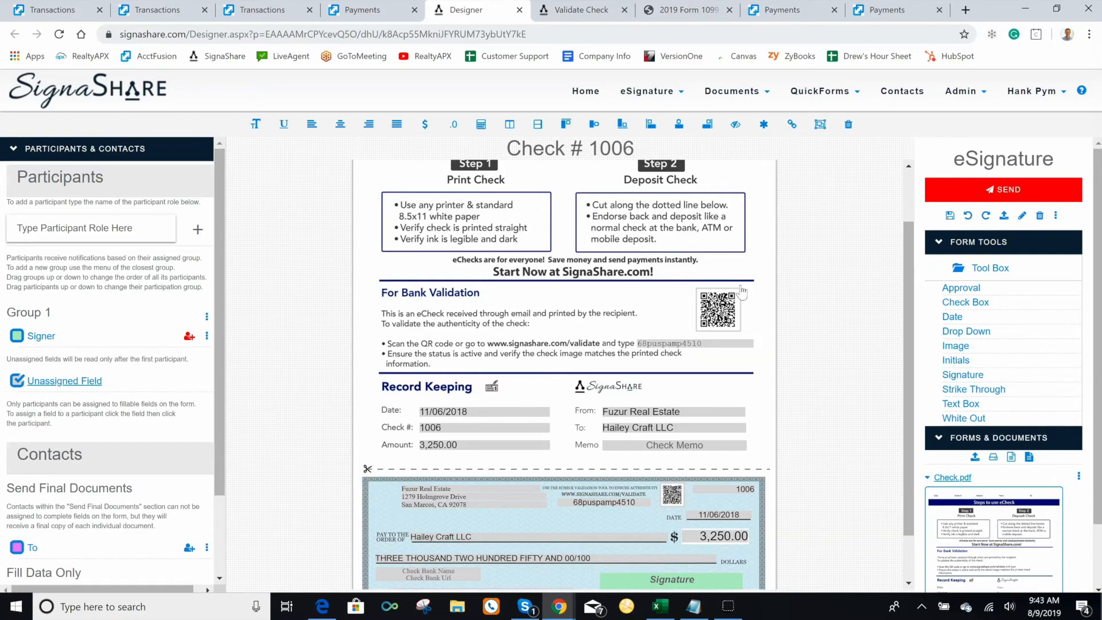
# - Look over the 3,250.00 eCheck #1006 in SignaShare, then return to the AcctFusion dashboard
pyautogui.scroll(1, 746, 294)
pyautogui.scroll(-2, 746, 294)
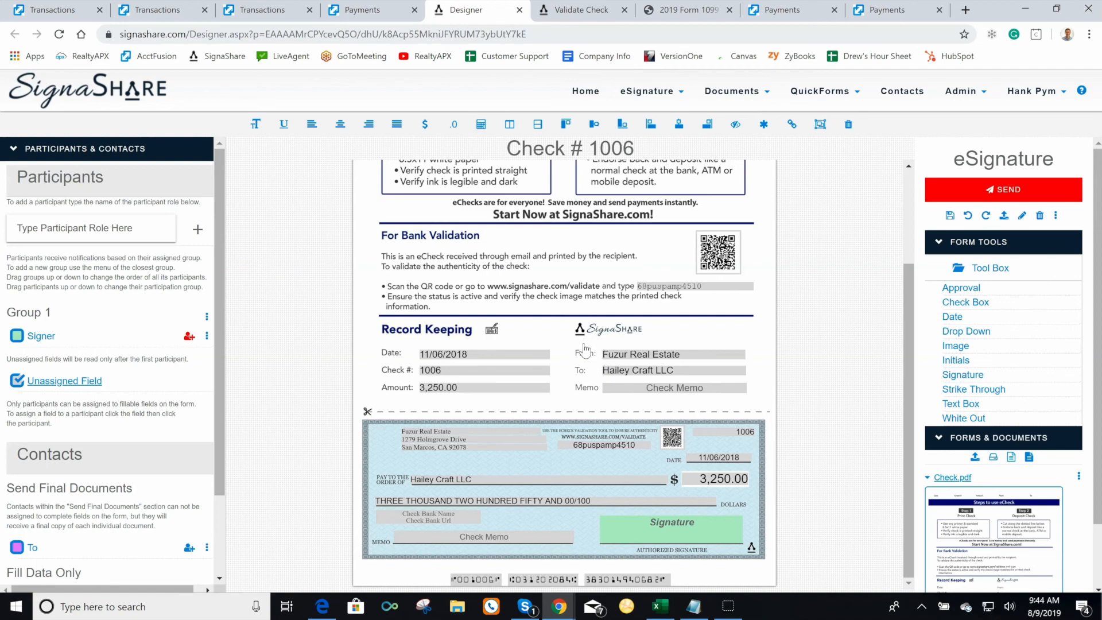
pyautogui.click(372, 10)
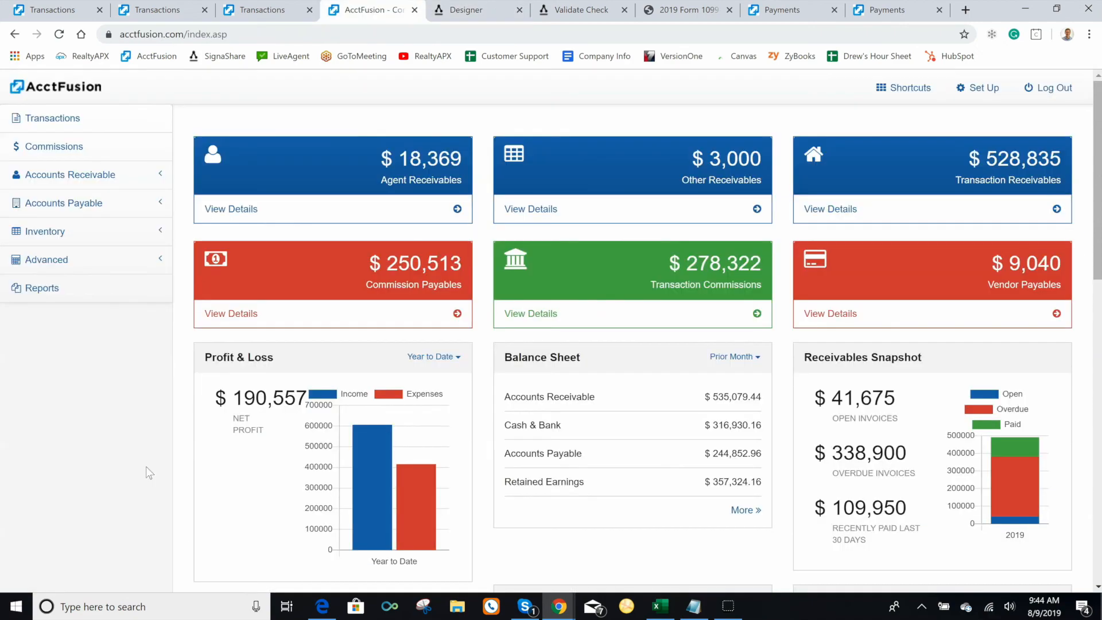